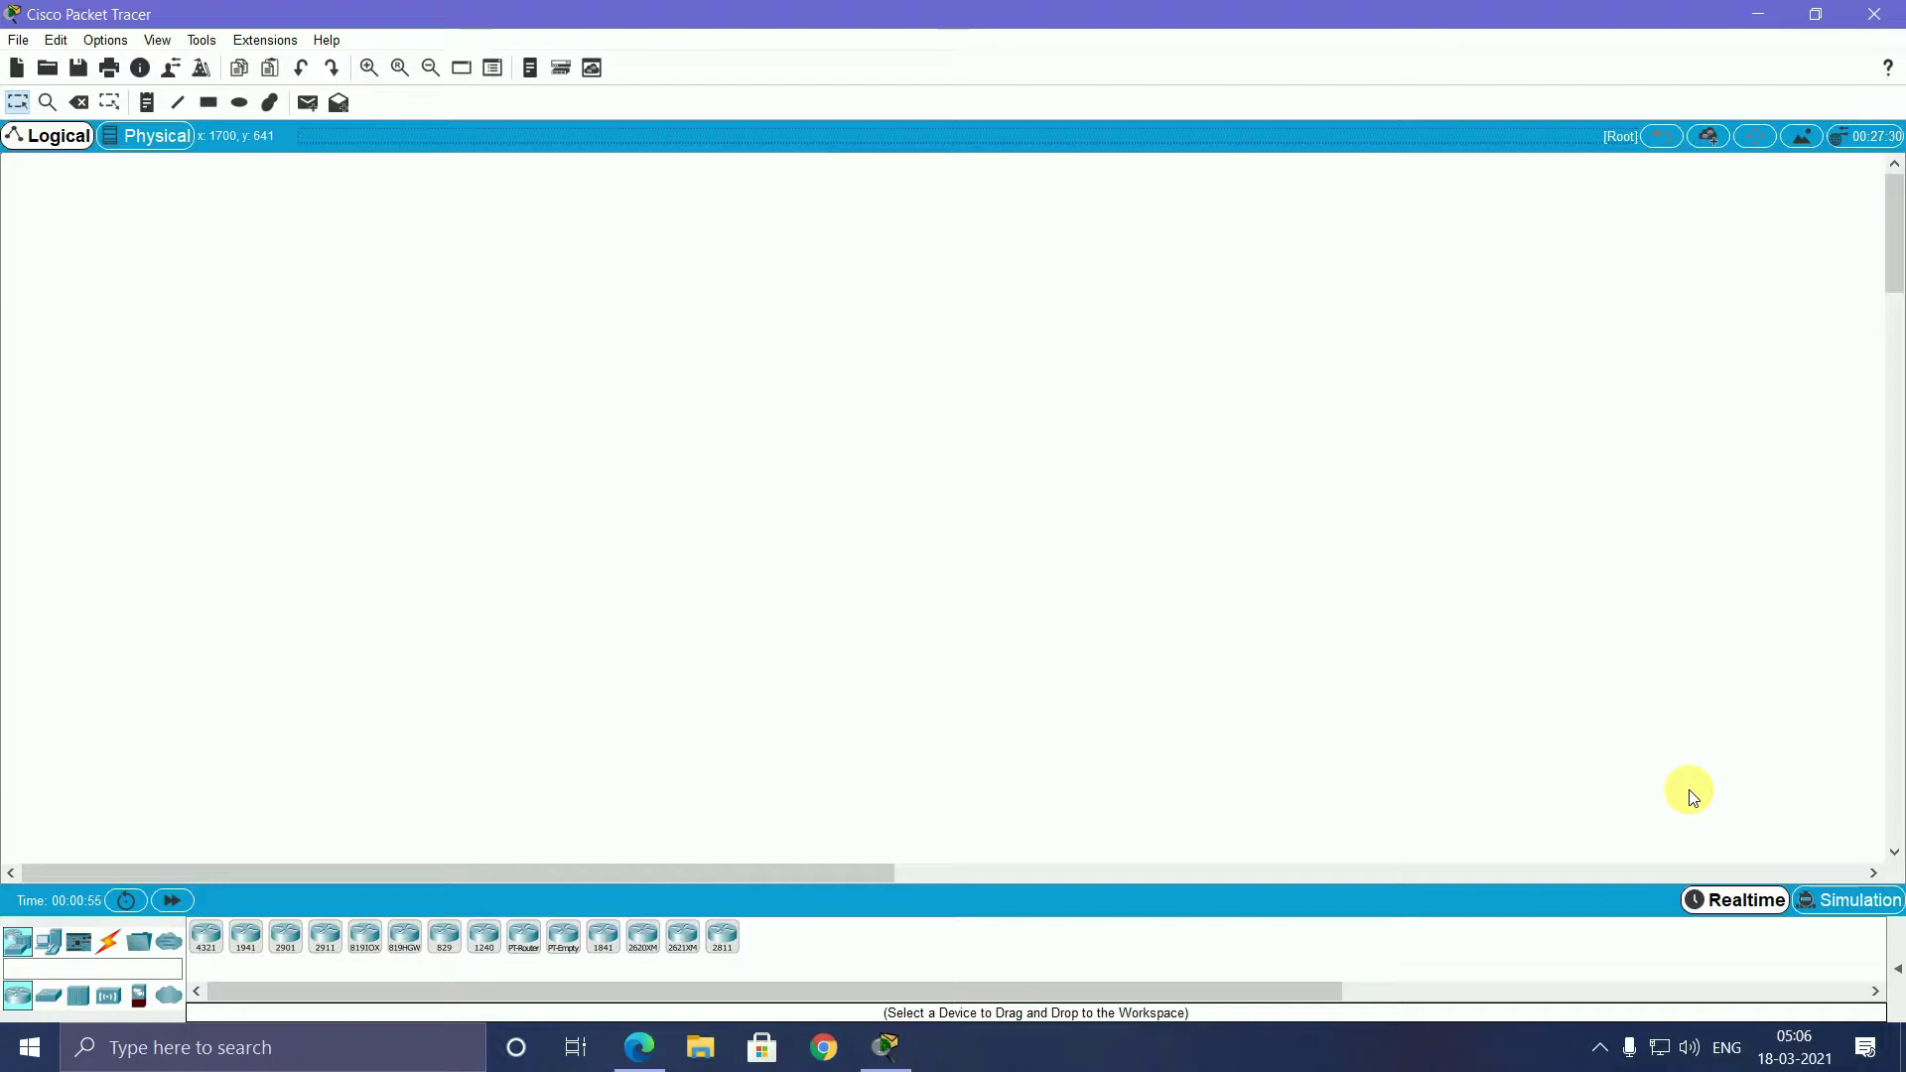
Place PC0 and Laptop0 on the left side of the workspace
{"action": "left_click", "coordinate": [49, 942]}
{"action": "left_click", "coordinate": [218, 940]}
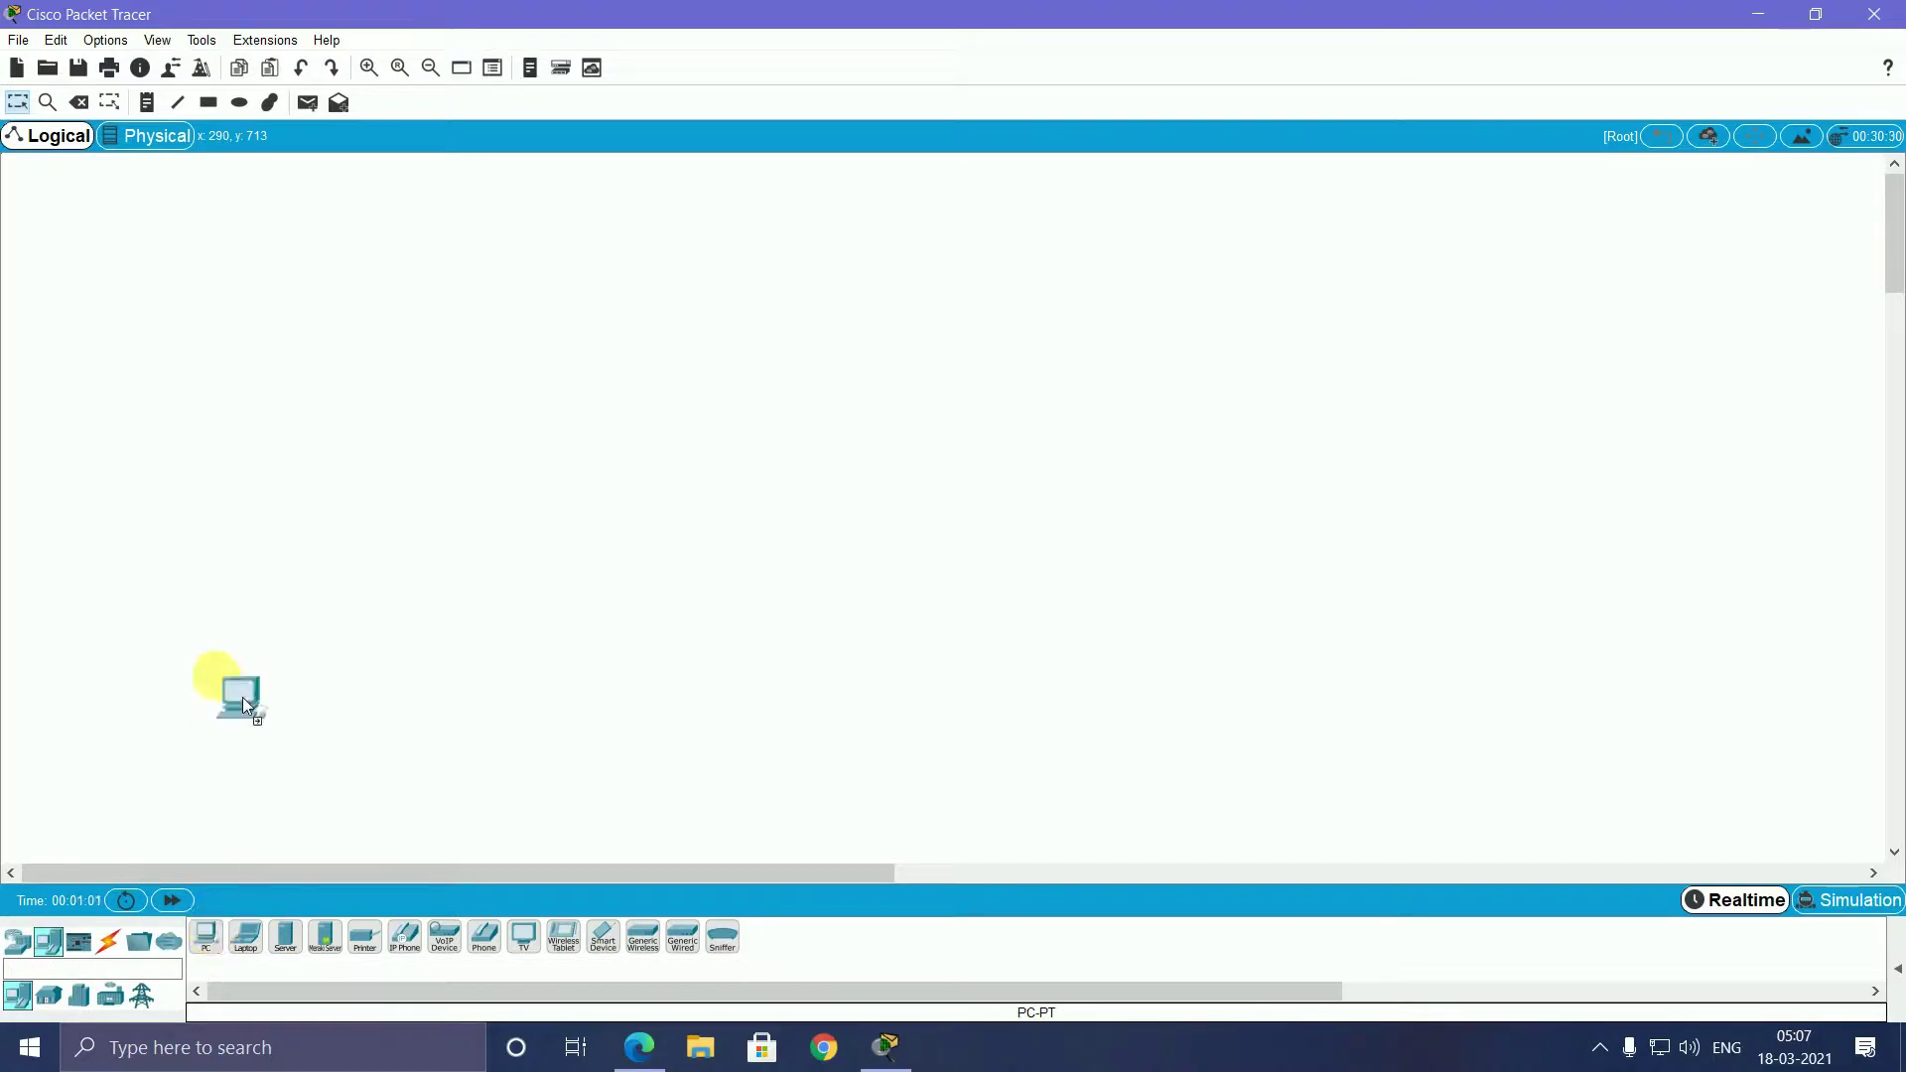
{"action": "left_click", "coordinate": [224, 622]}
{"action": "left_click", "coordinate": [244, 939]}
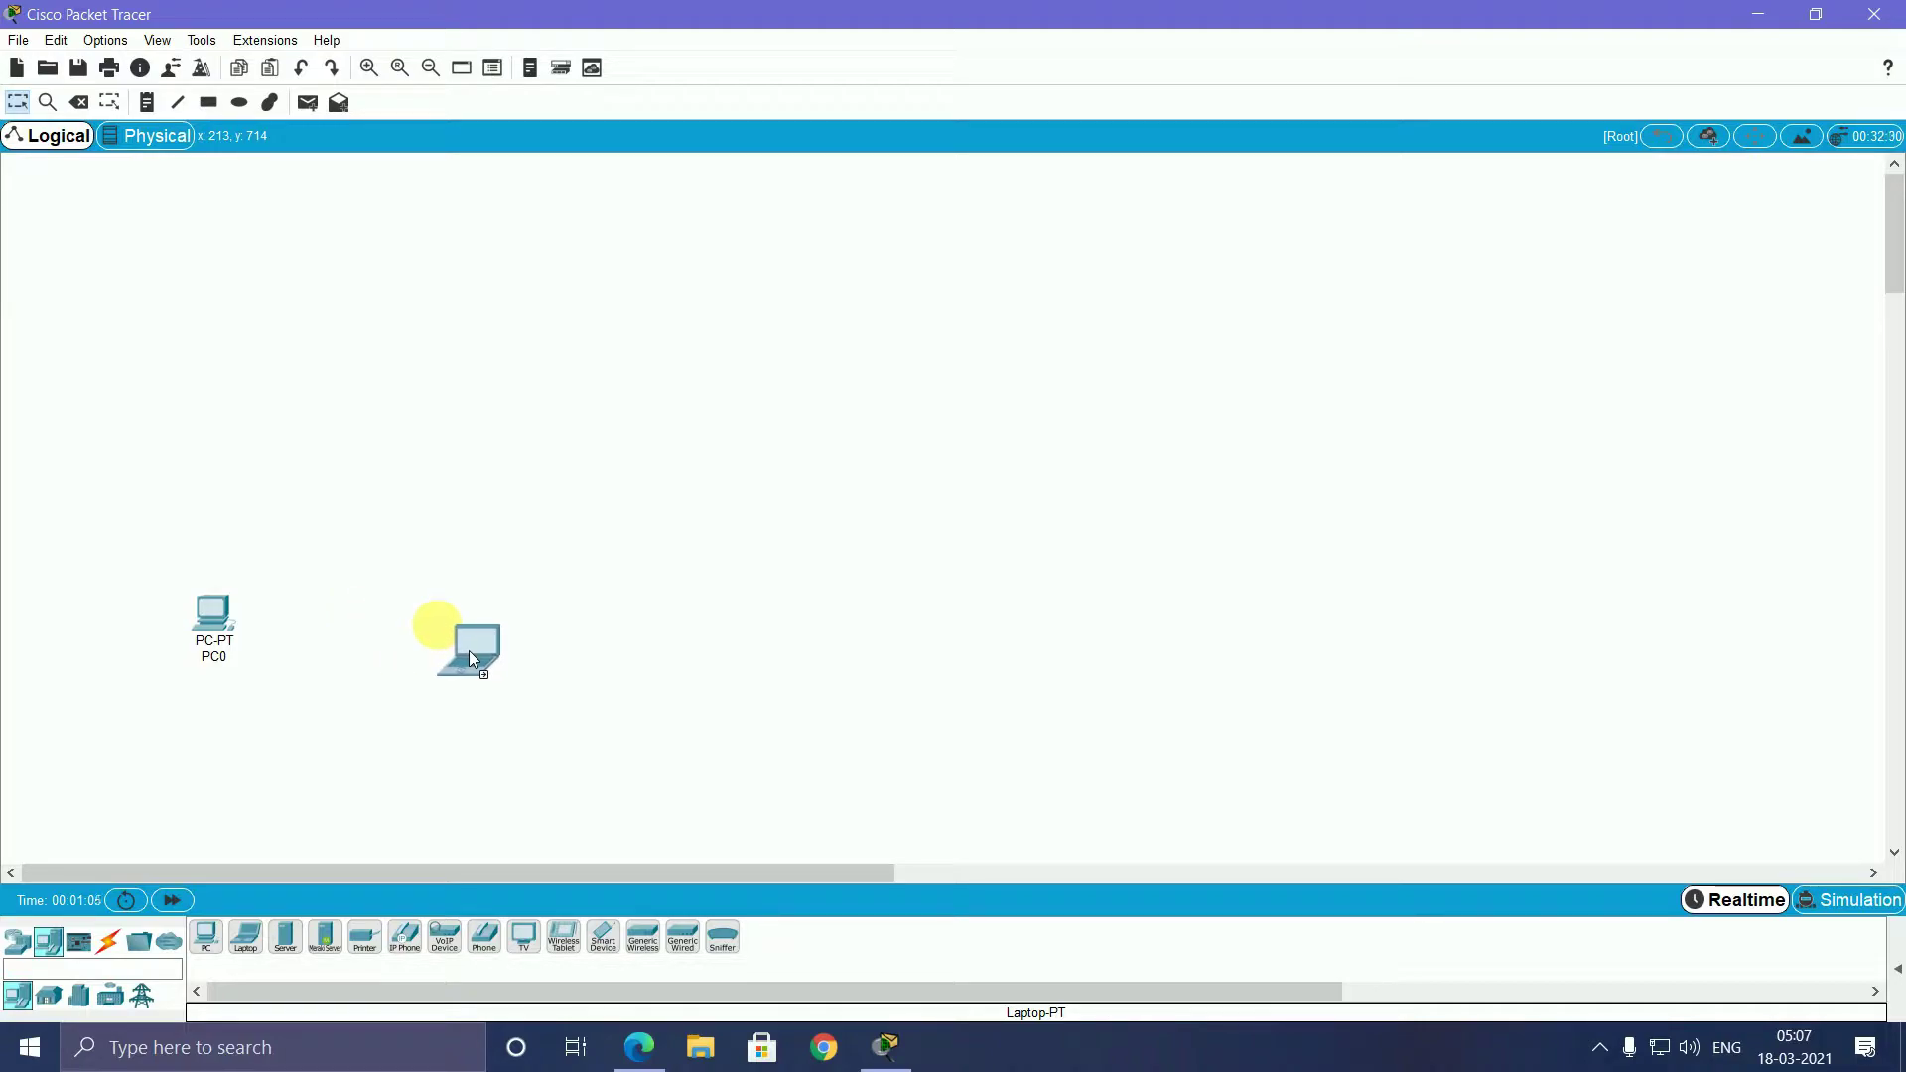
{"action": "left_click", "coordinate": [465, 651]}
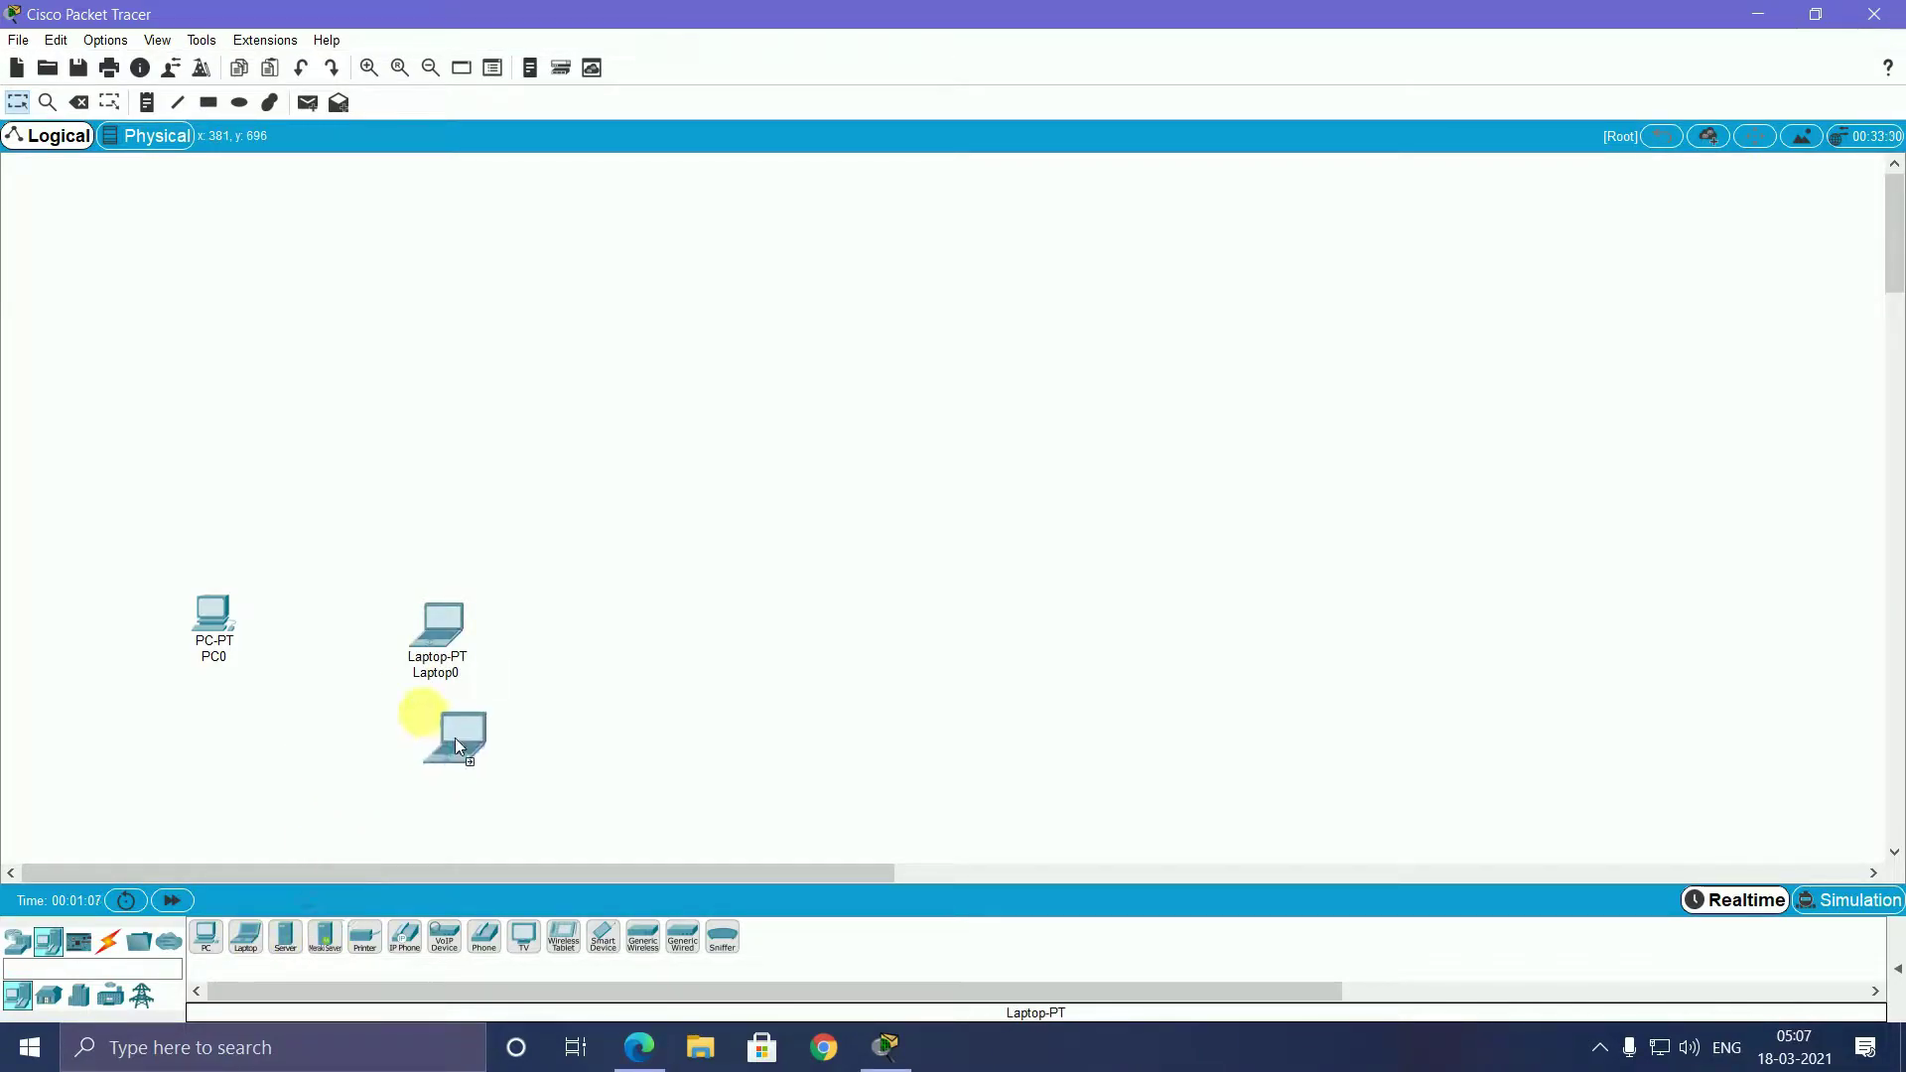
Place PC1, Laptop2 and Laptop3 on the right side of the workspace
{"action": "left_click", "coordinate": [207, 947]}
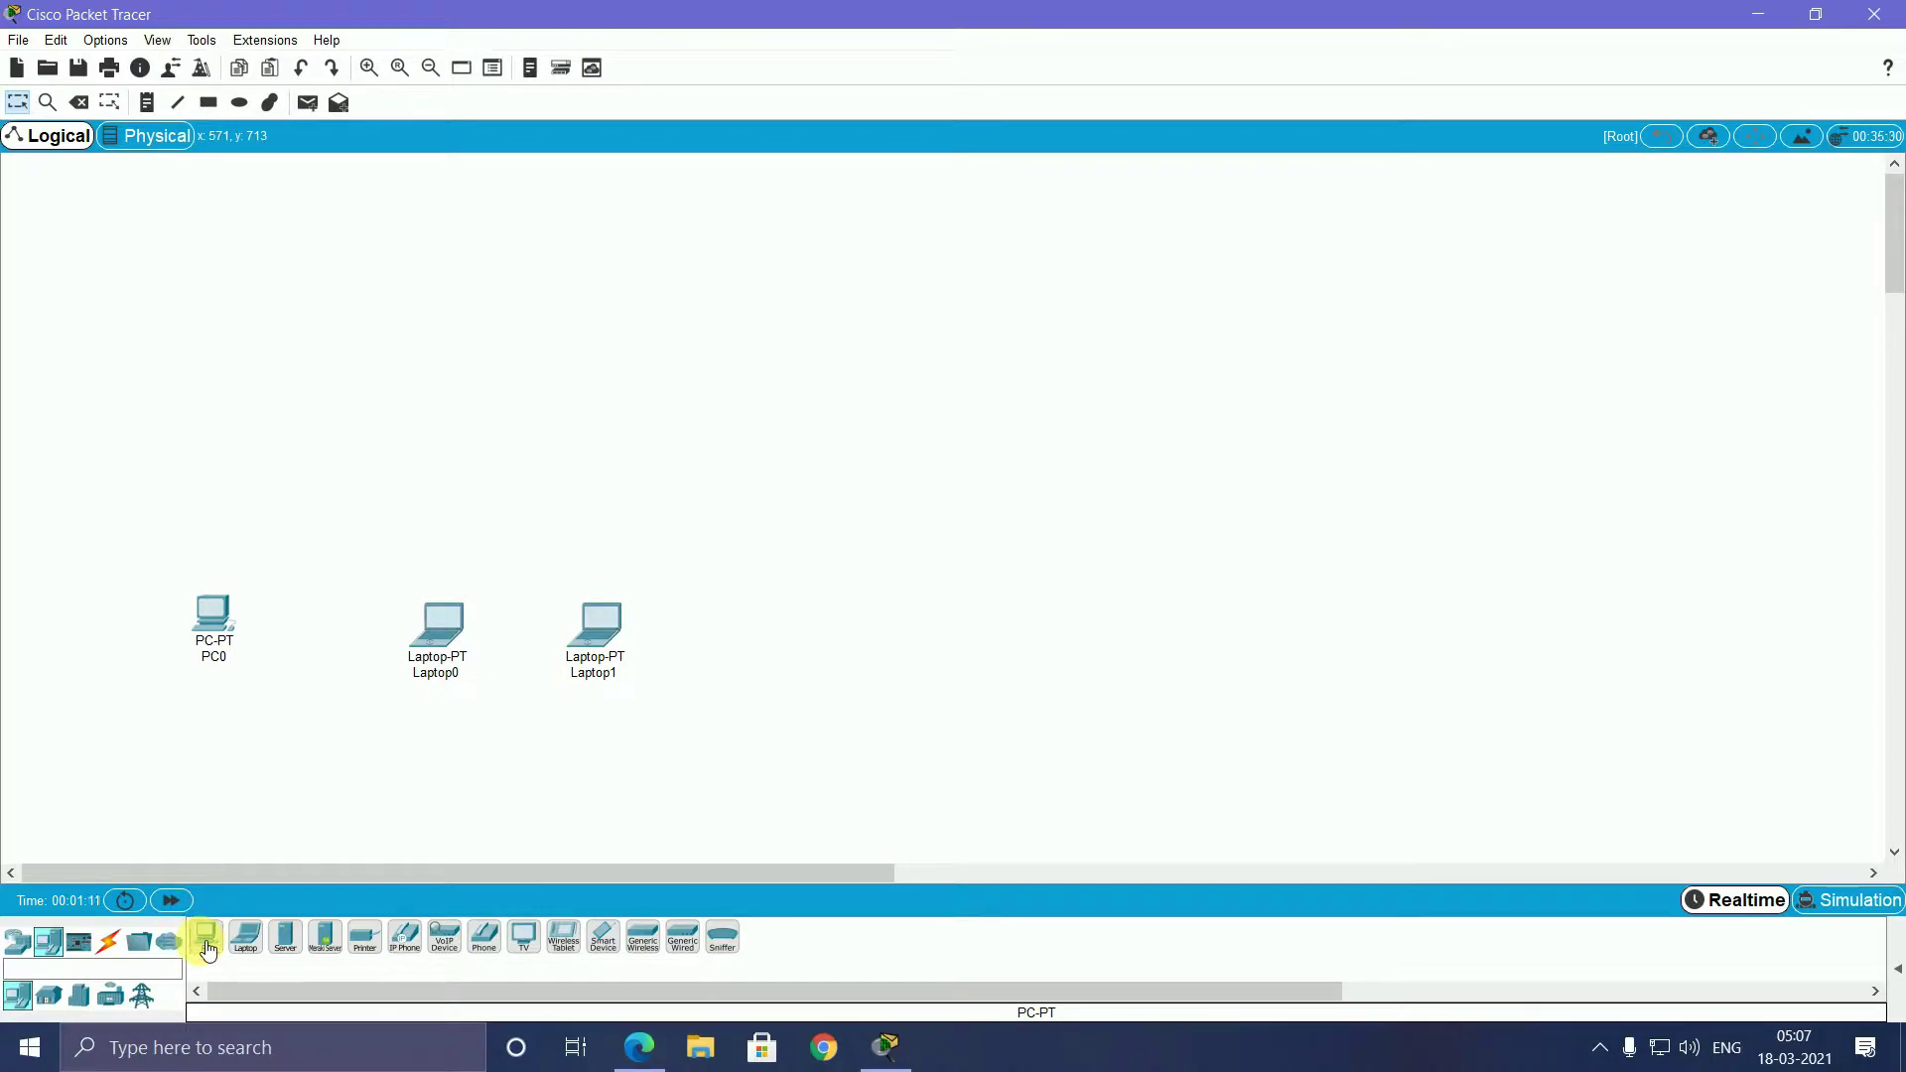
{"action": "left_click_drag", "start_coordinate": [207, 947], "coordinate": [1320, 629]}
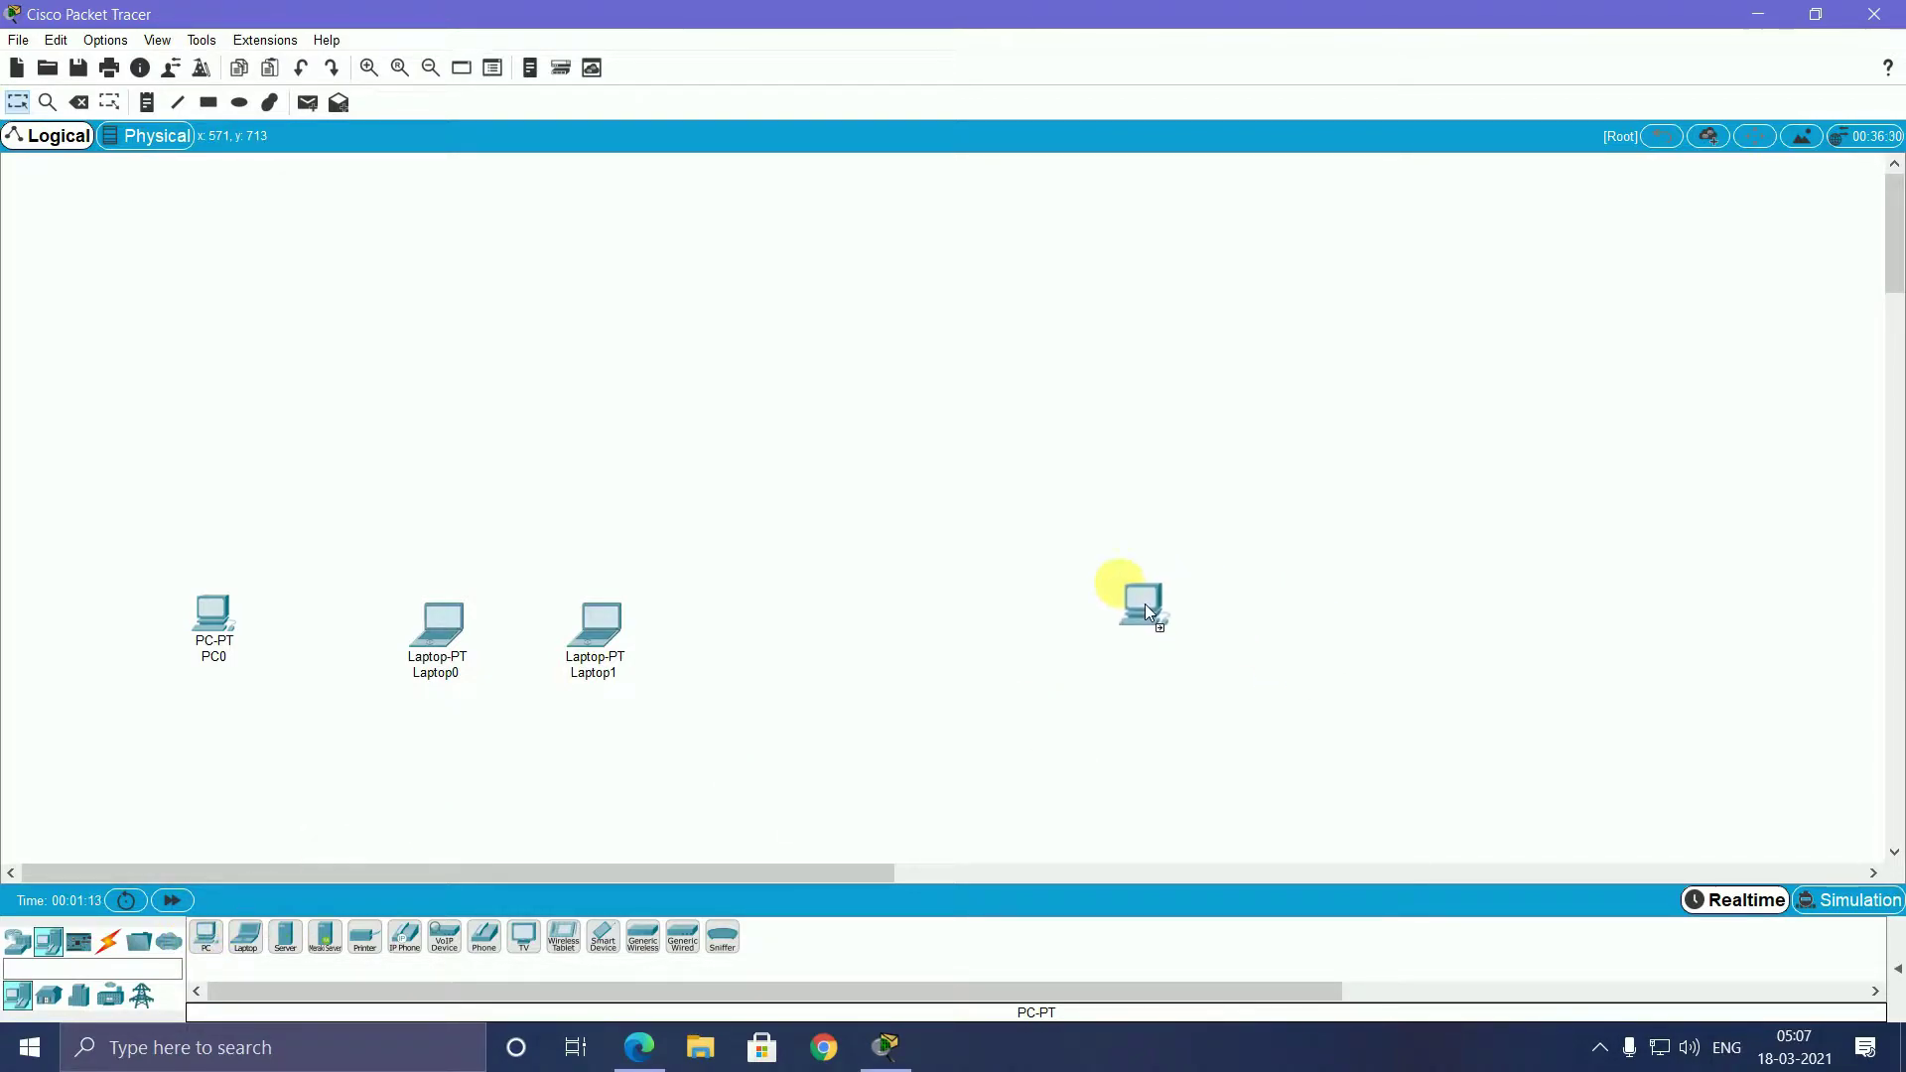
{"action": "left_click", "coordinate": [1132, 626]}
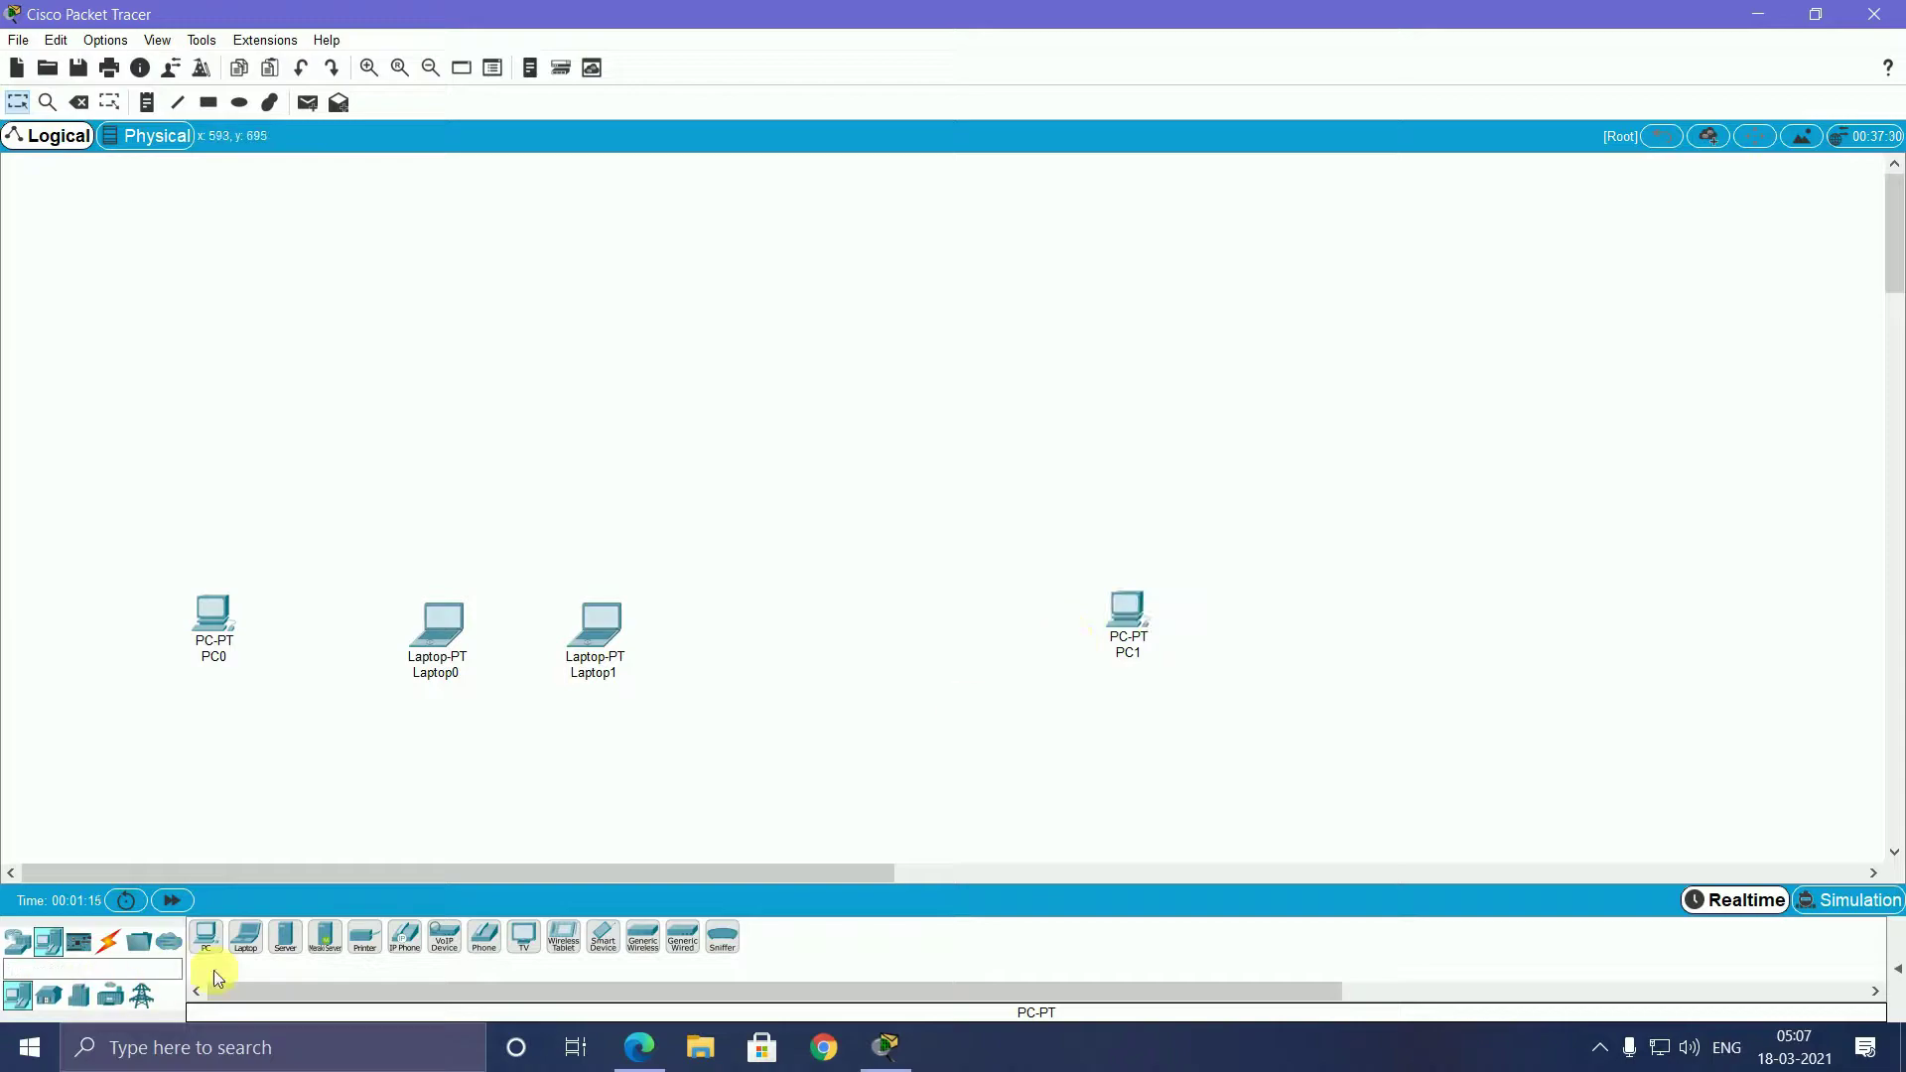
{"action": "left_click", "coordinate": [247, 944]}
{"action": "left_click", "coordinate": [979, 629]}
{"action": "left_click", "coordinate": [205, 935]}
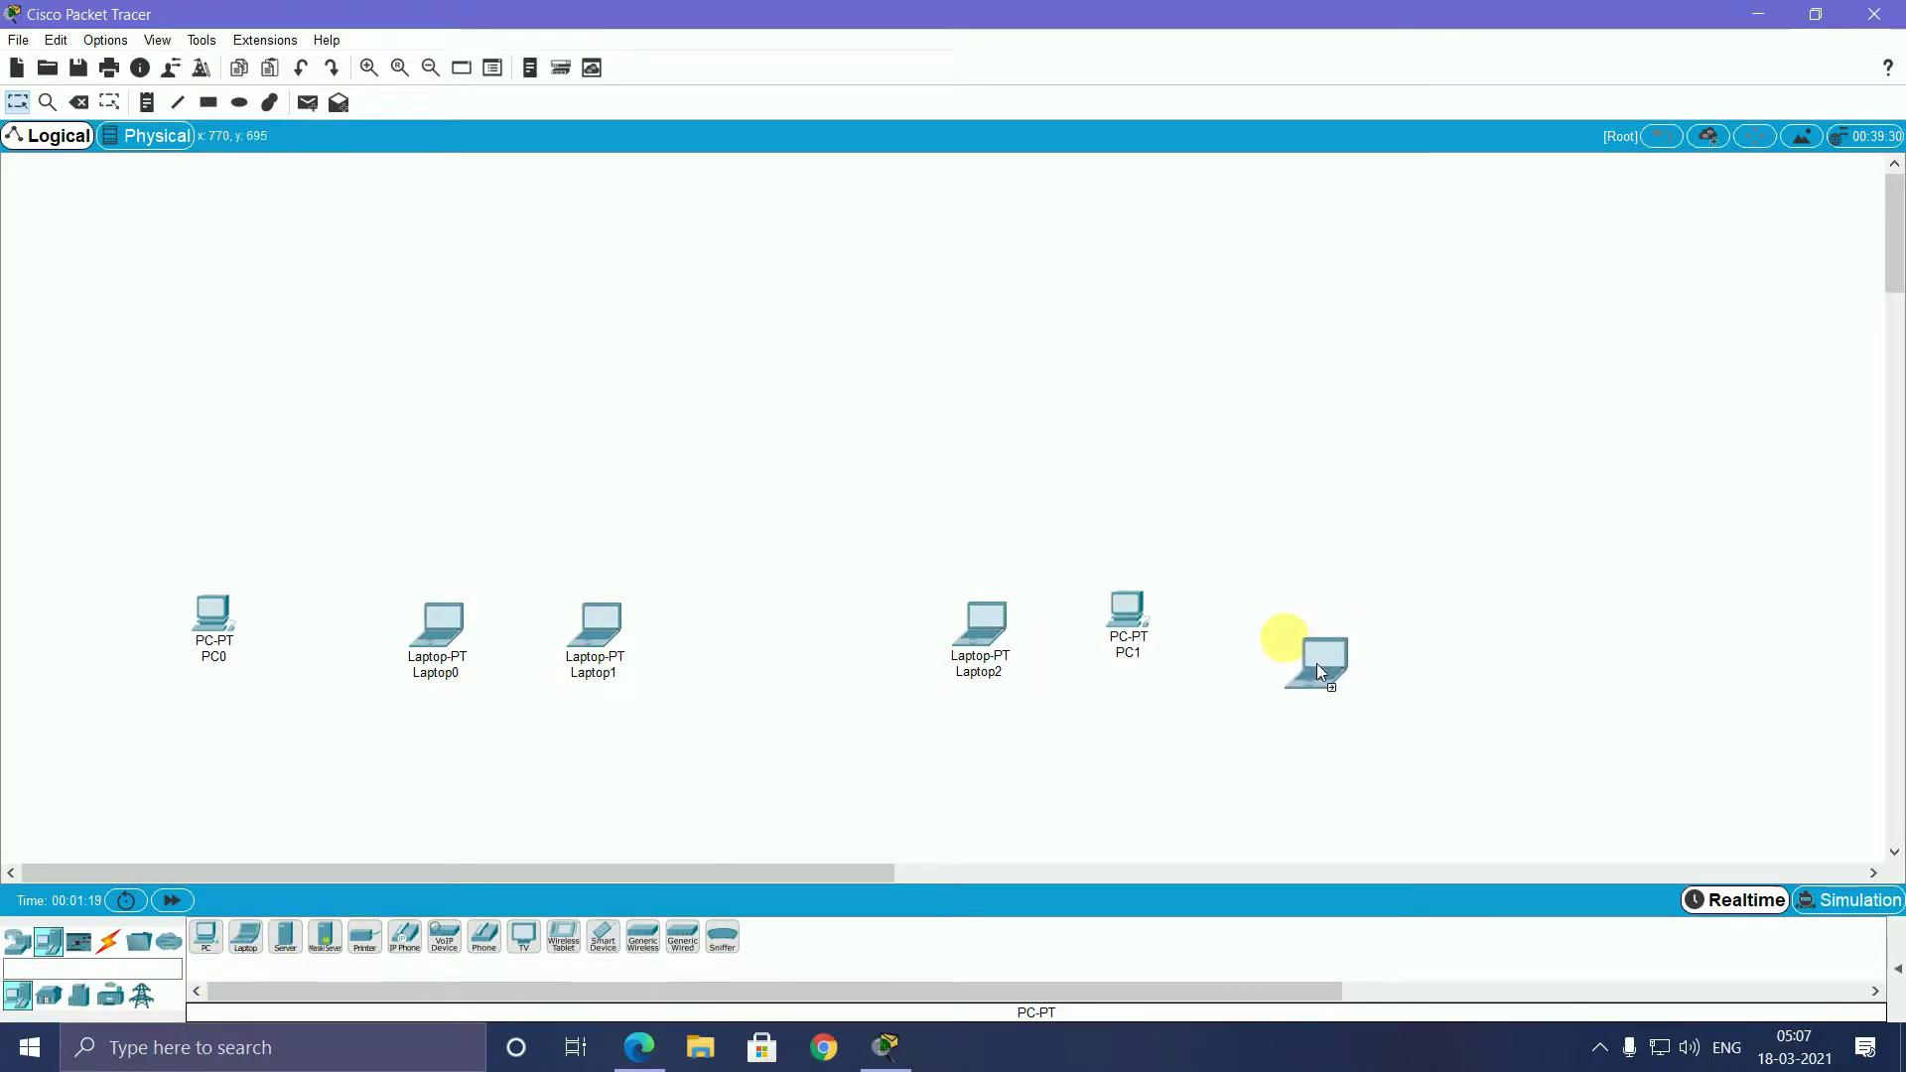
{"action": "left_click", "coordinate": [1284, 638]}
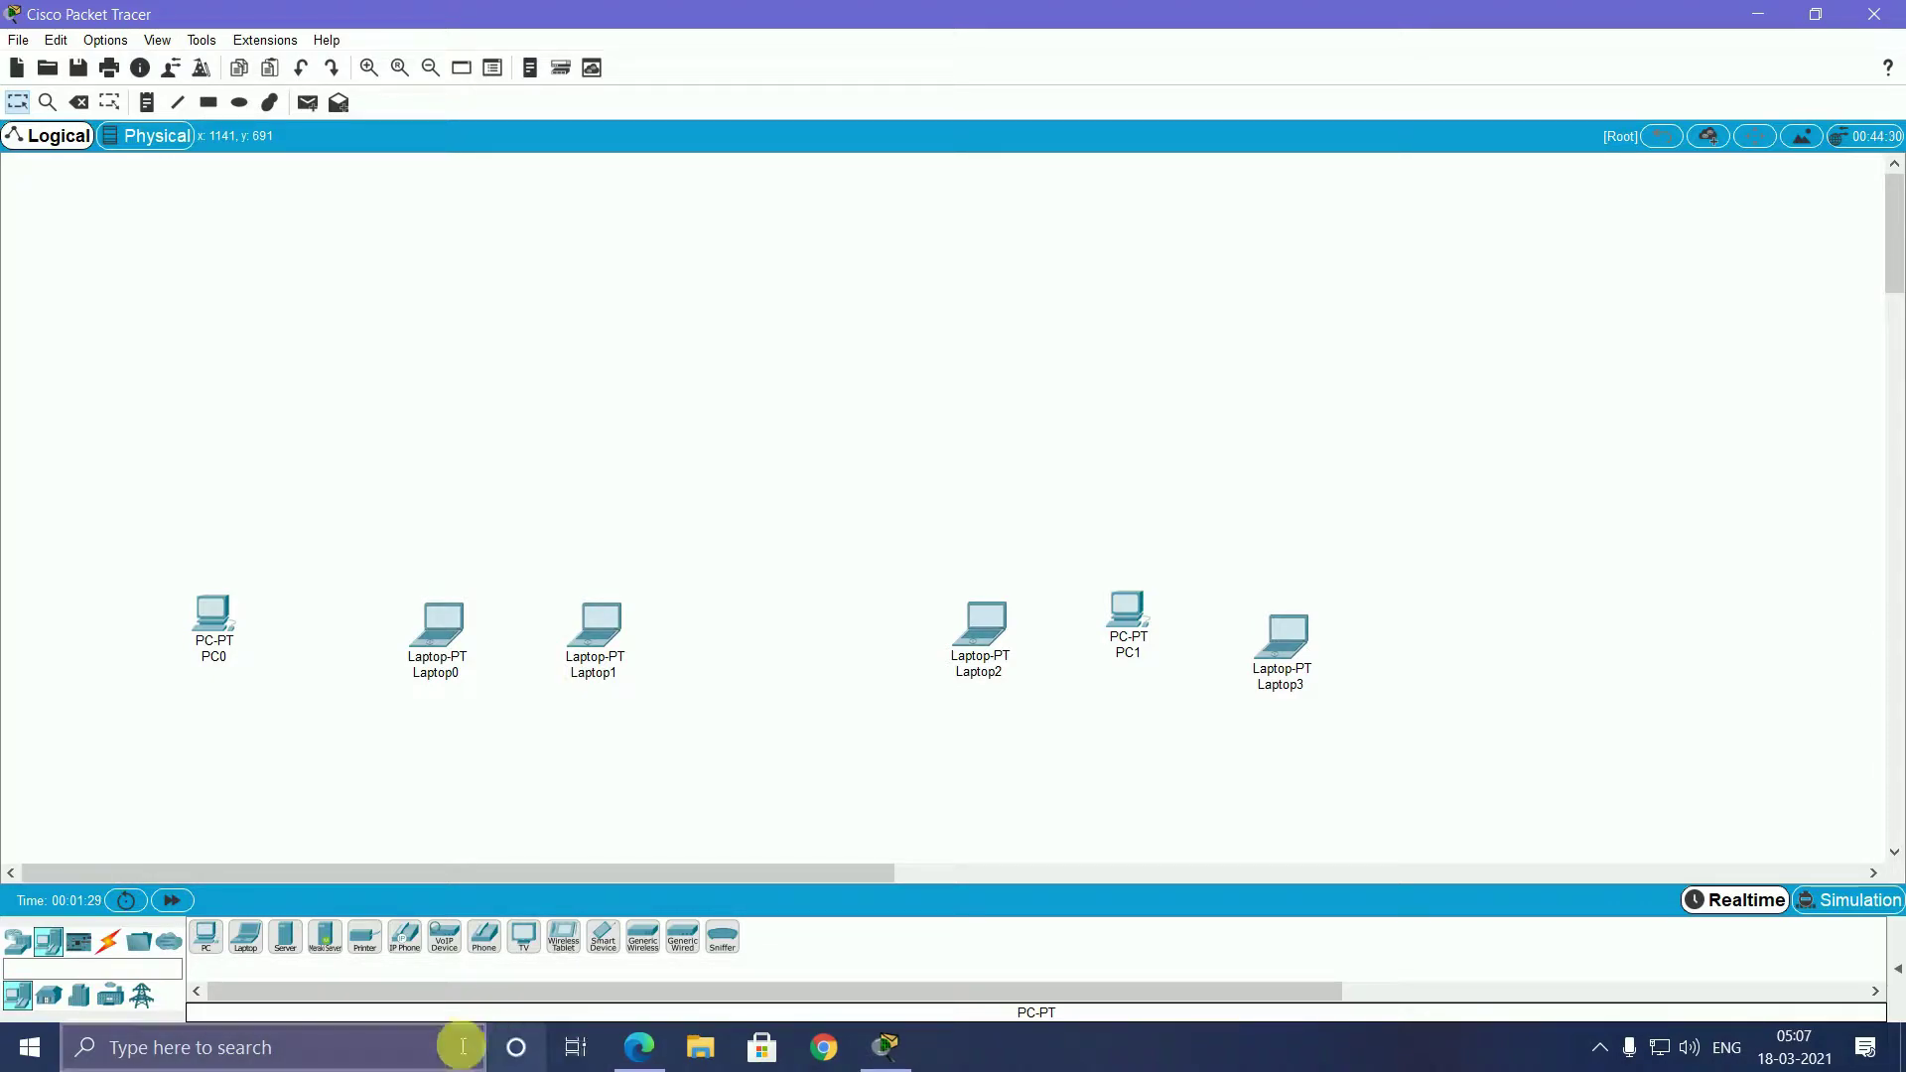
Place two 2960 switches, Switch0 above the left group and Switch1 above the right
{"action": "left_click", "coordinate": [17, 941]}
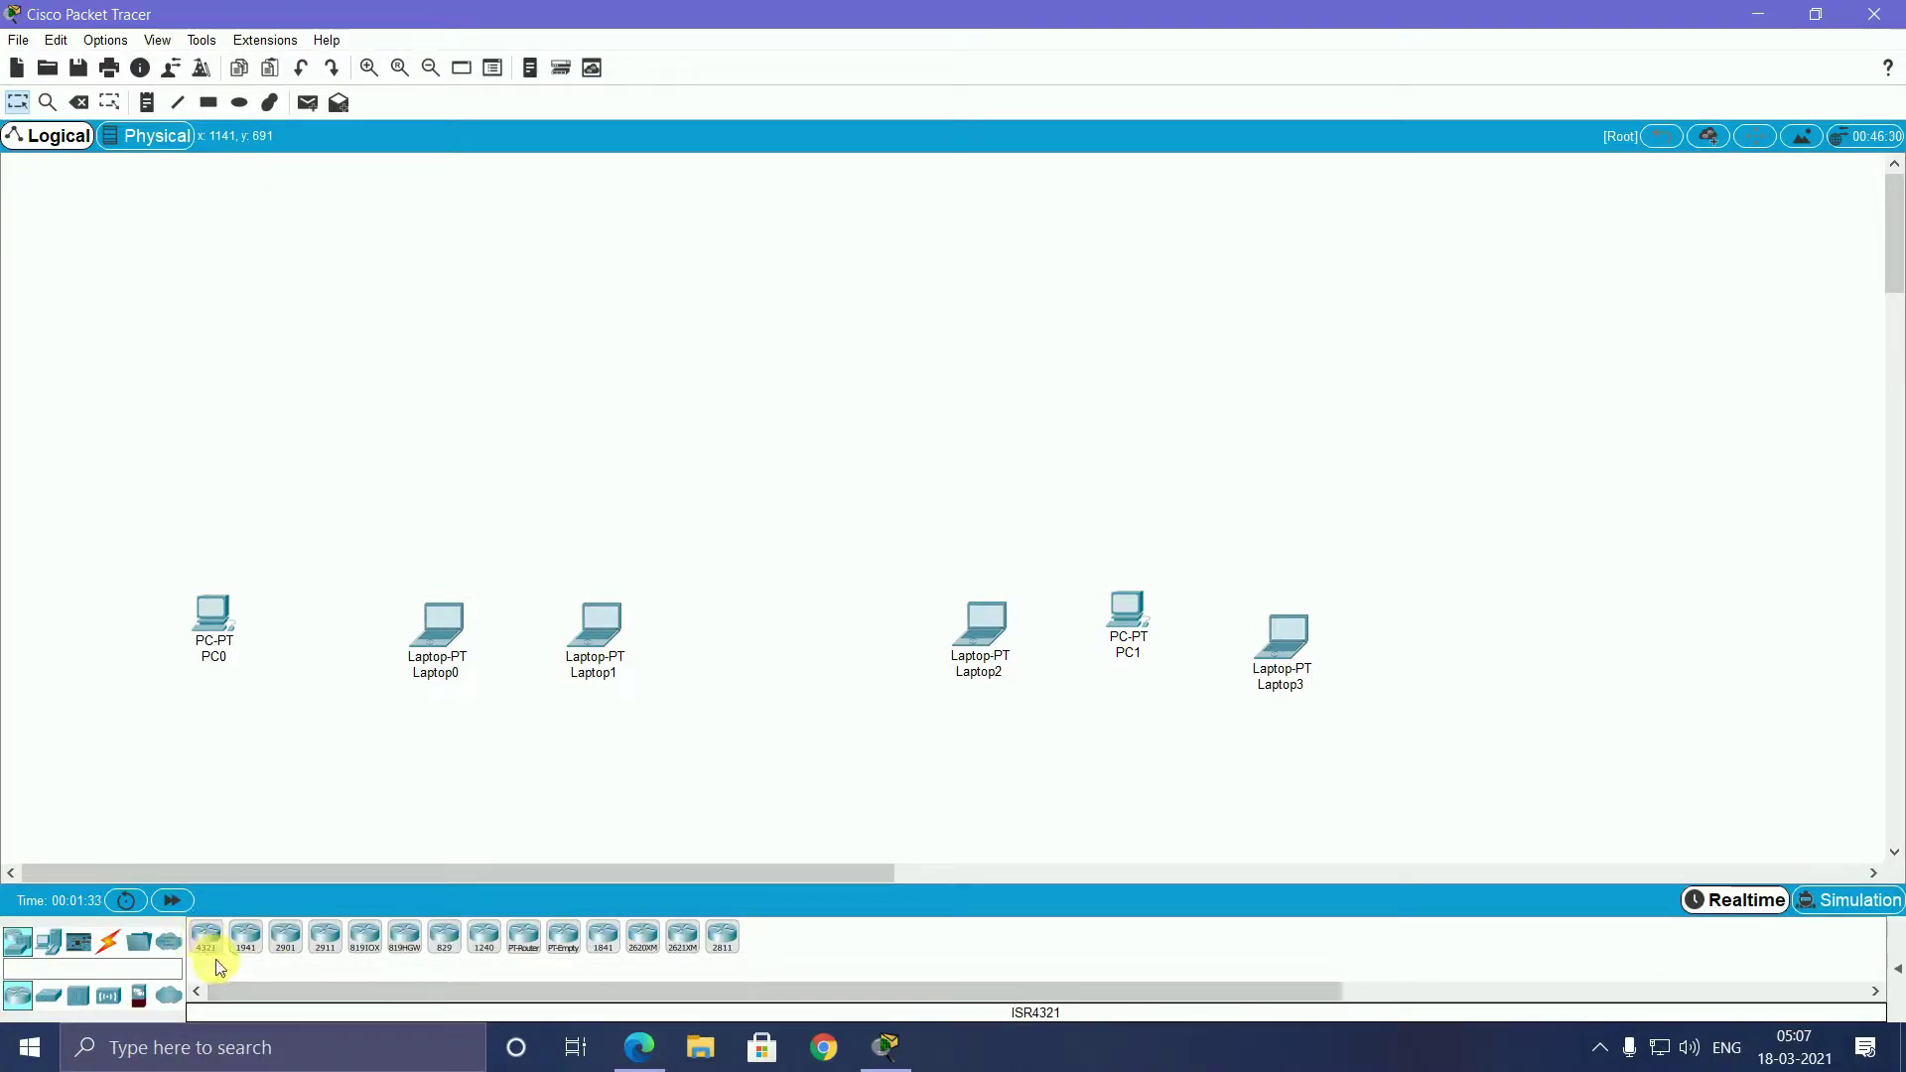
{"action": "left_click", "coordinate": [49, 994]}
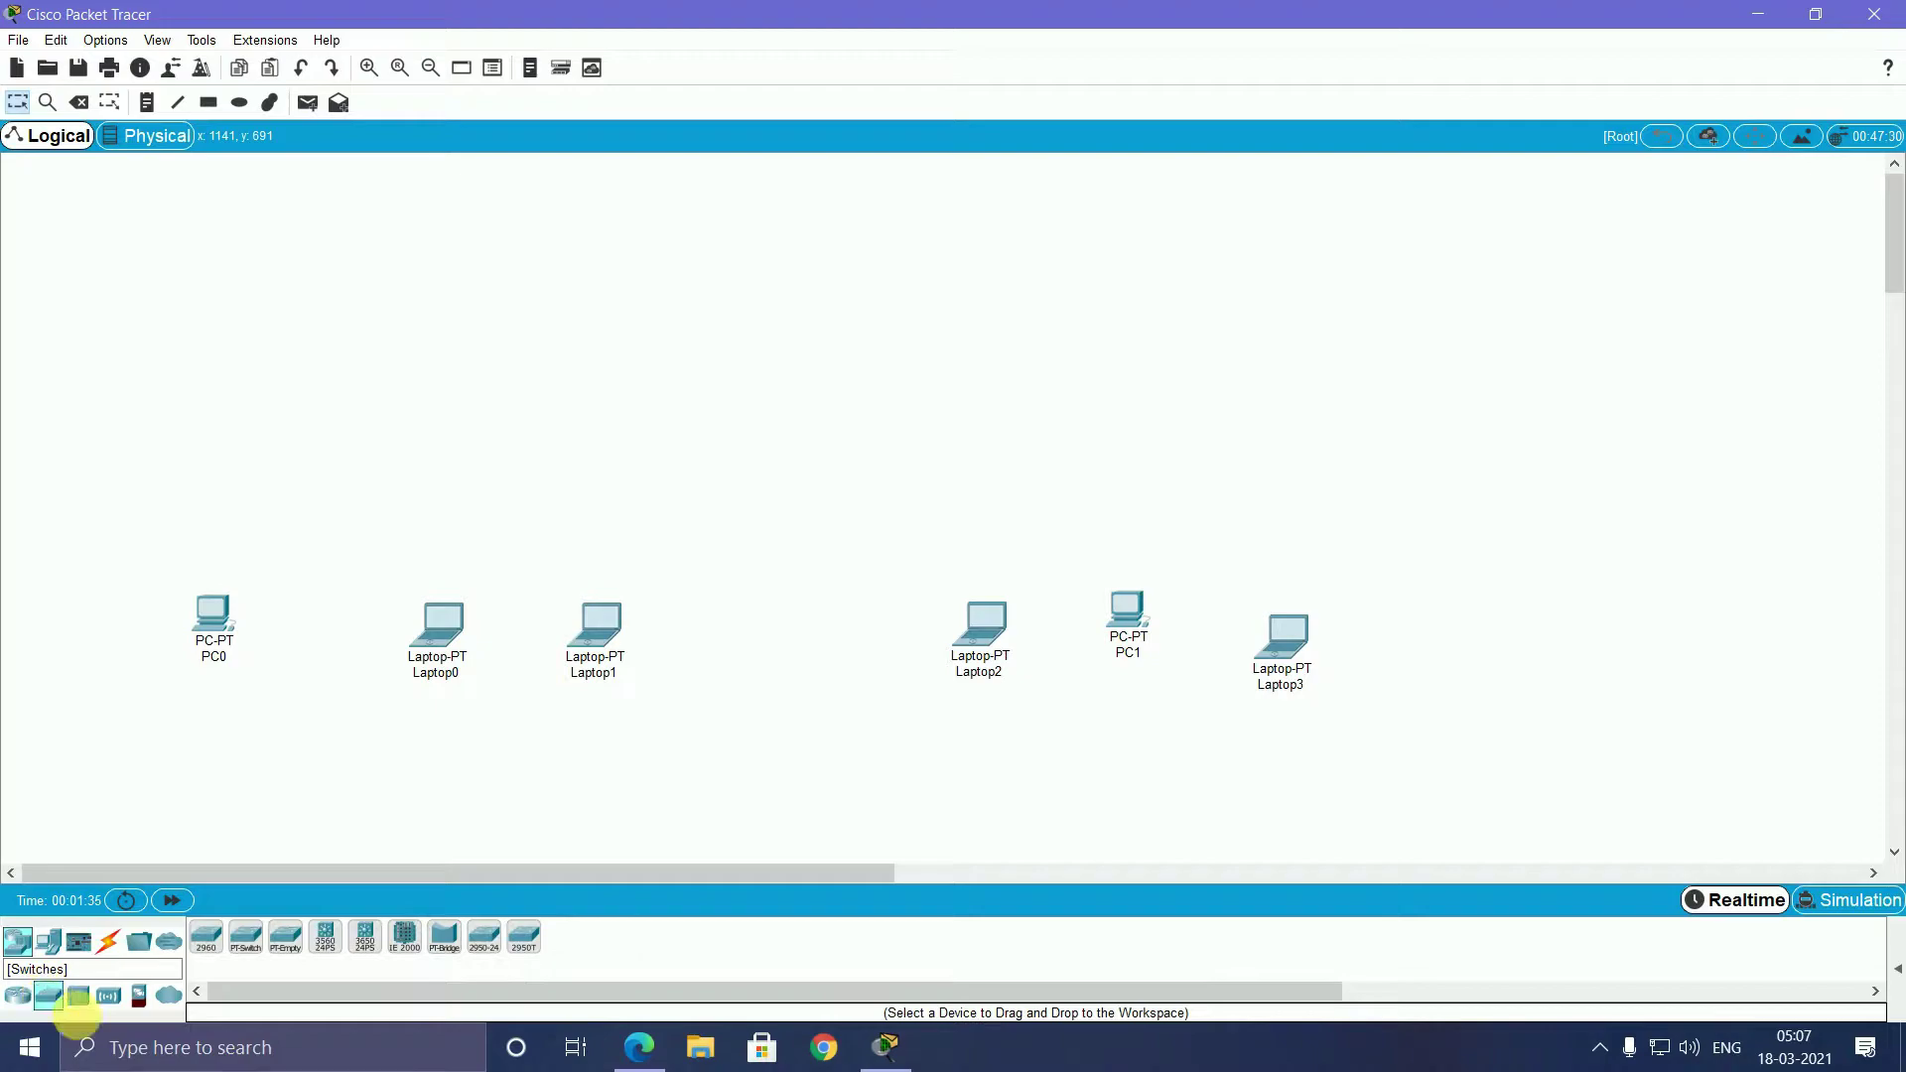
{"action": "left_click", "coordinate": [215, 947]}
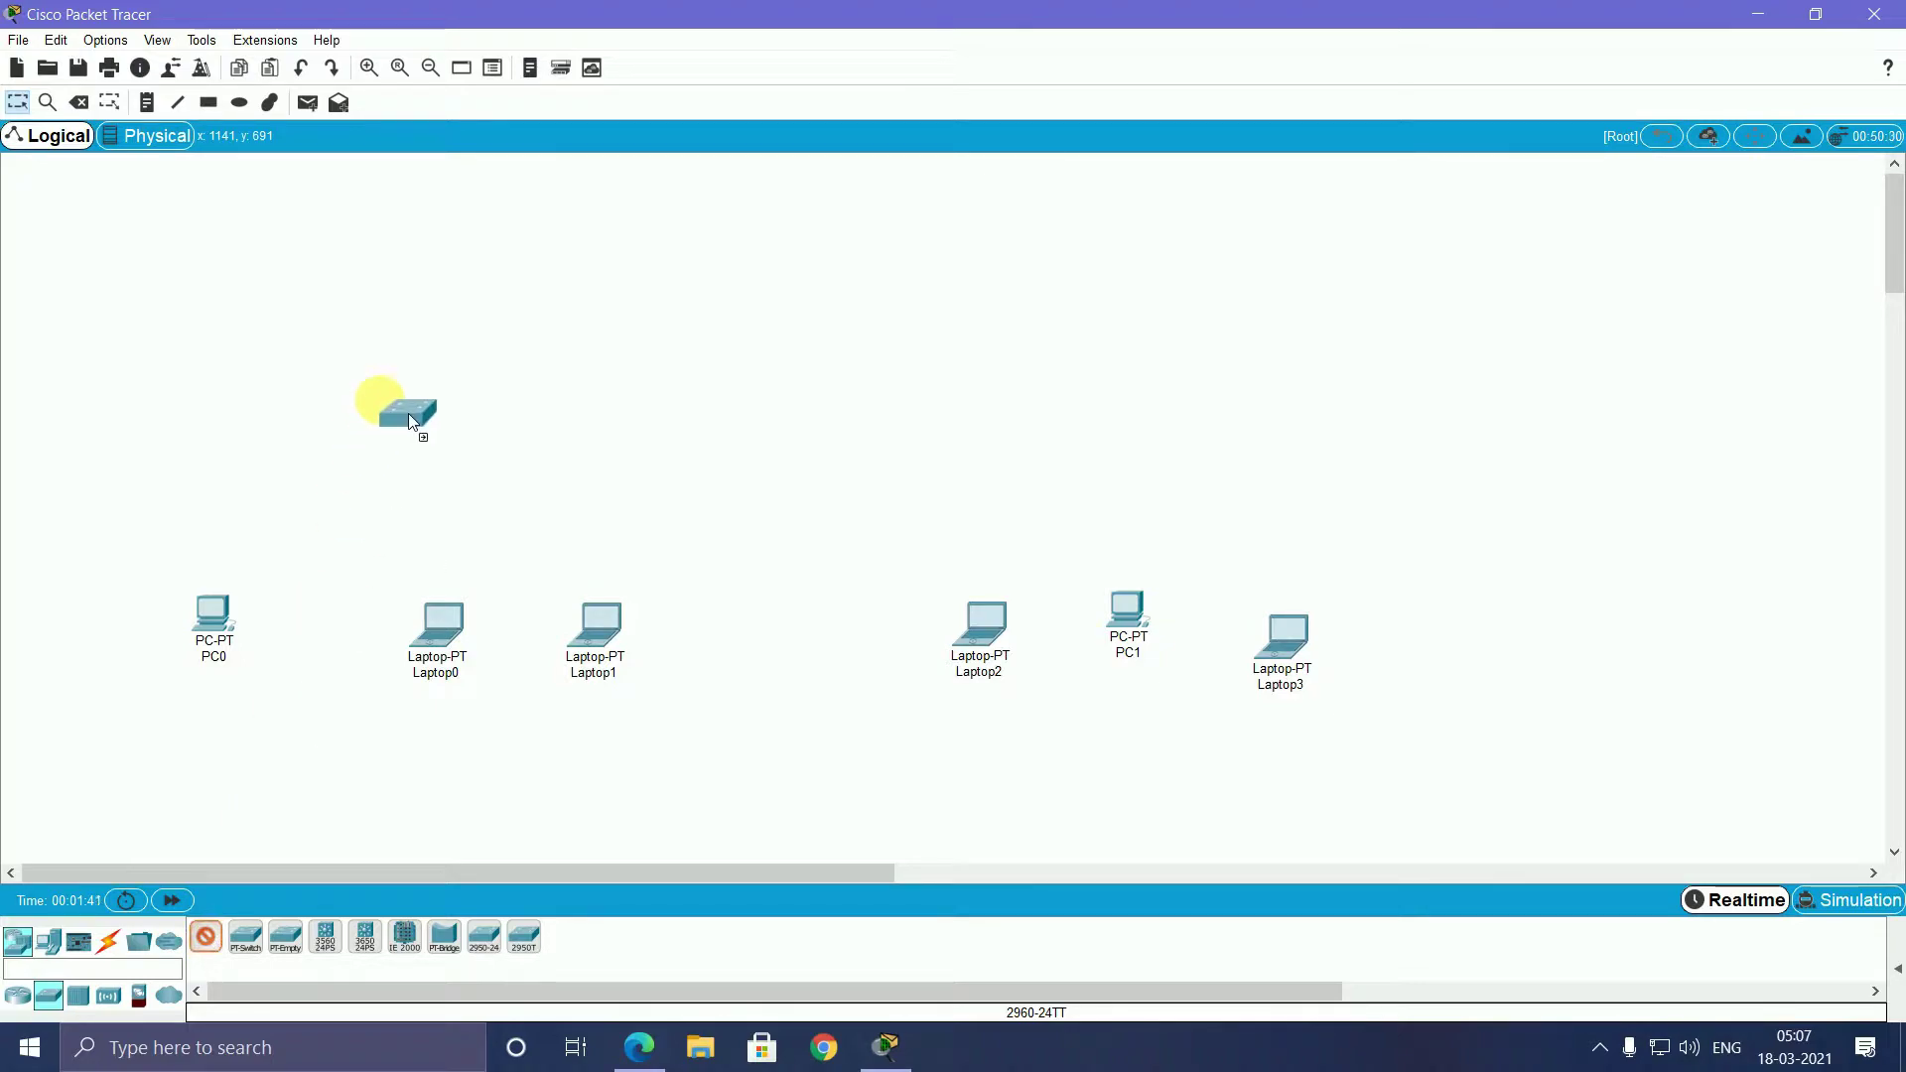
{"action": "left_click", "coordinate": [378, 402]}
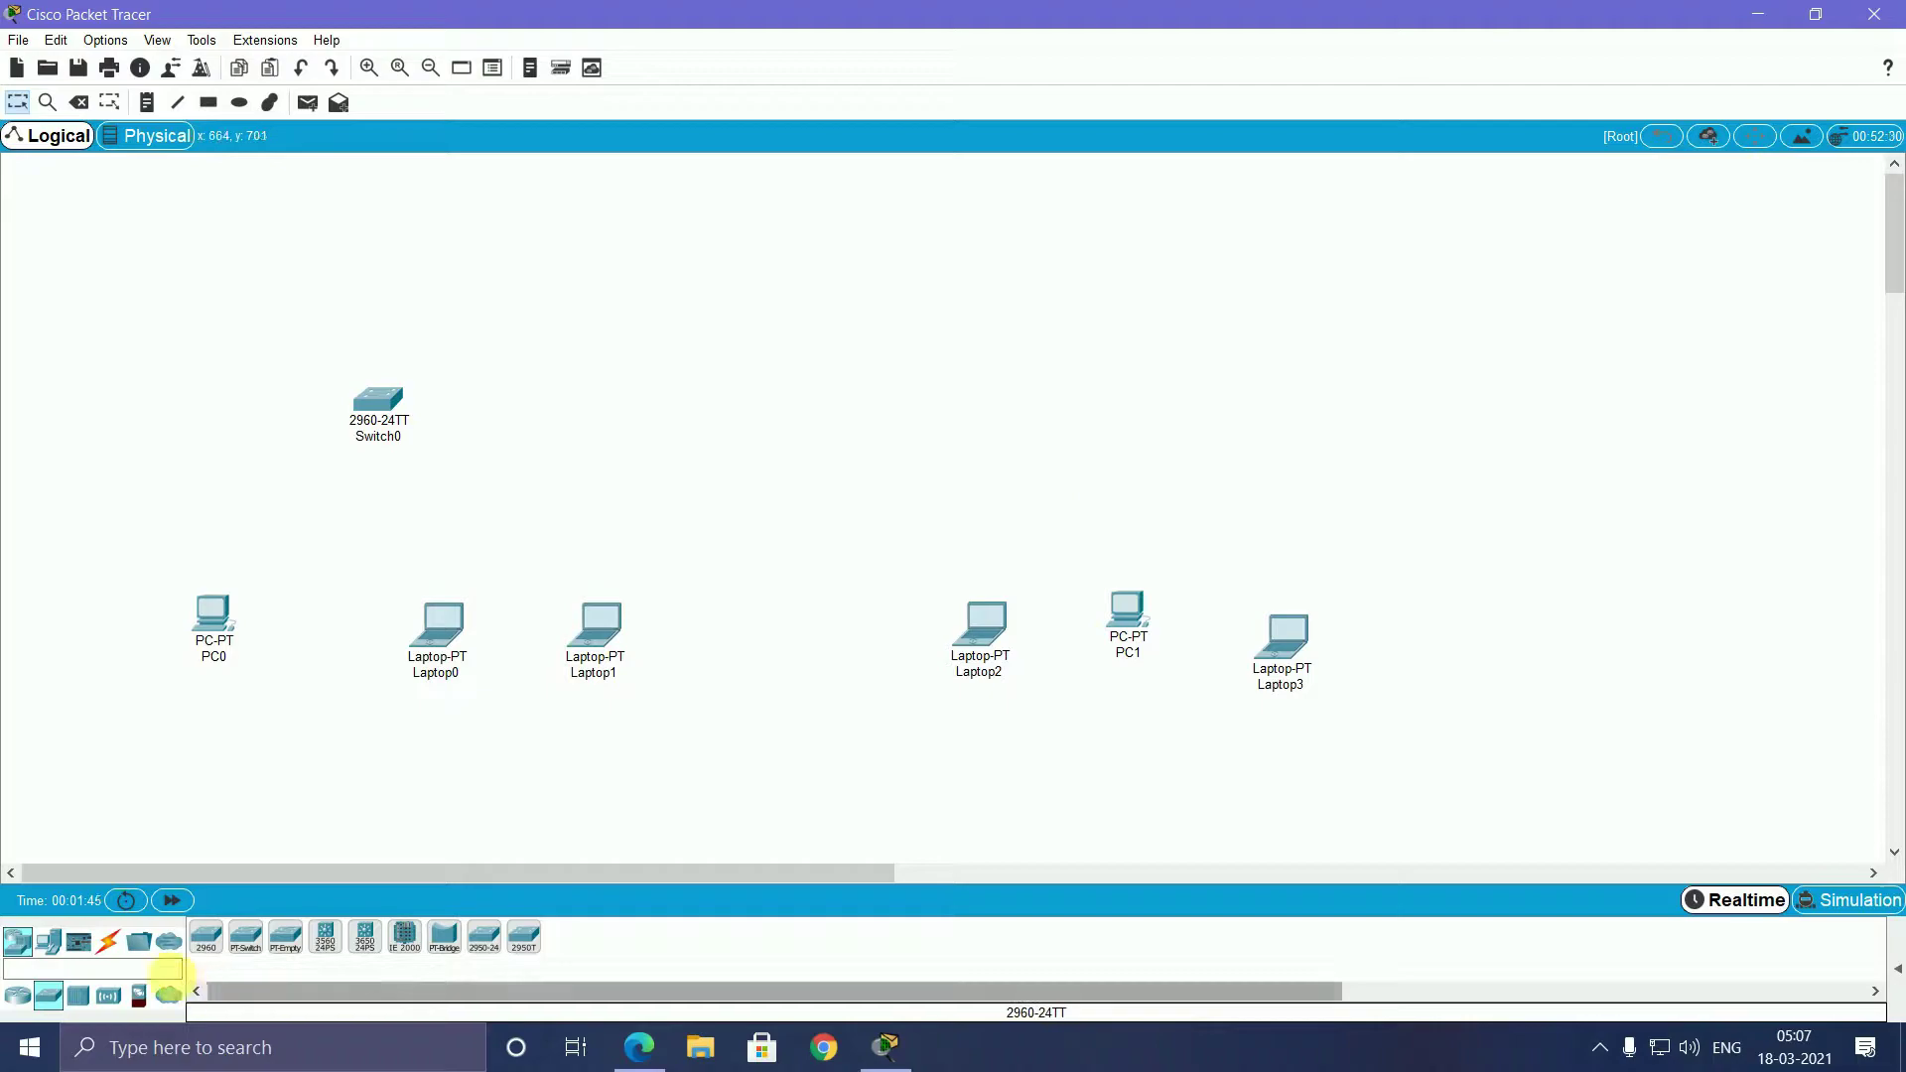
{"action": "left_click", "coordinate": [208, 942]}
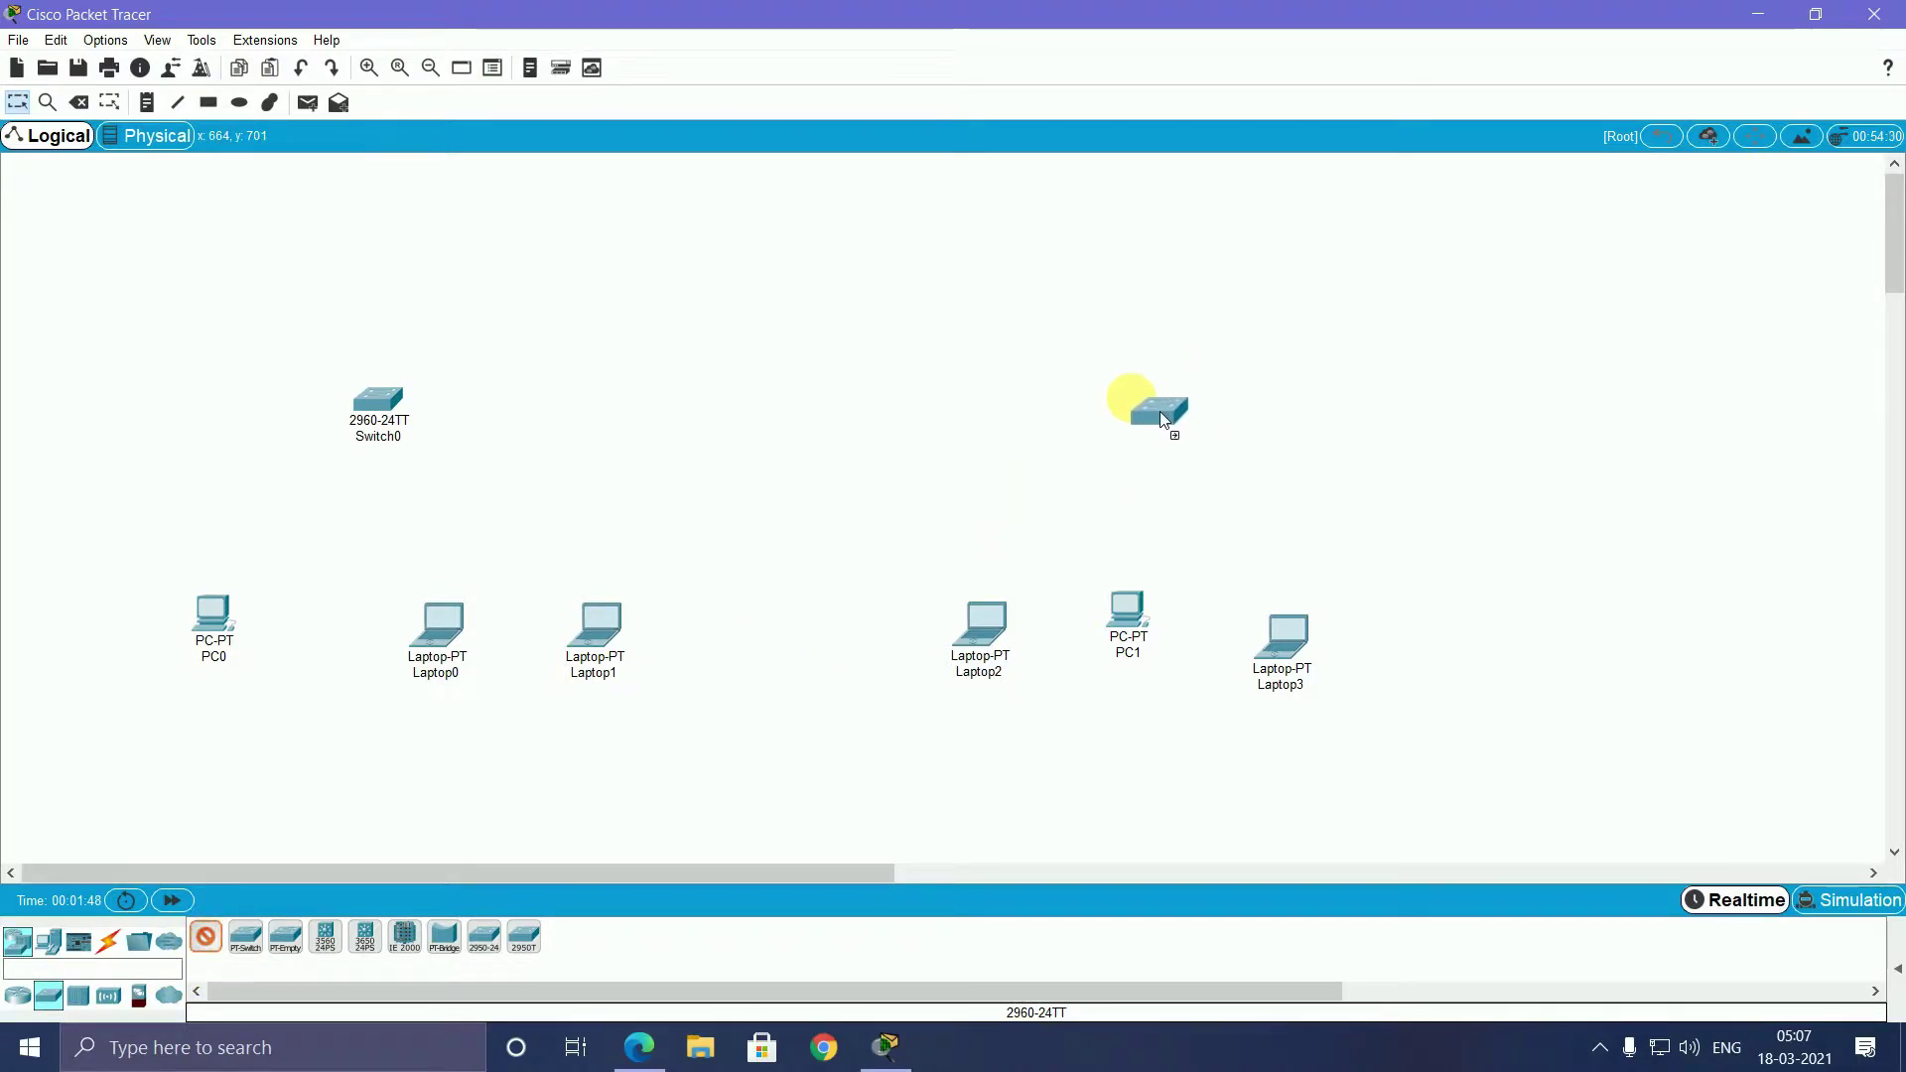
{"action": "left_click", "coordinate": [1159, 415]}
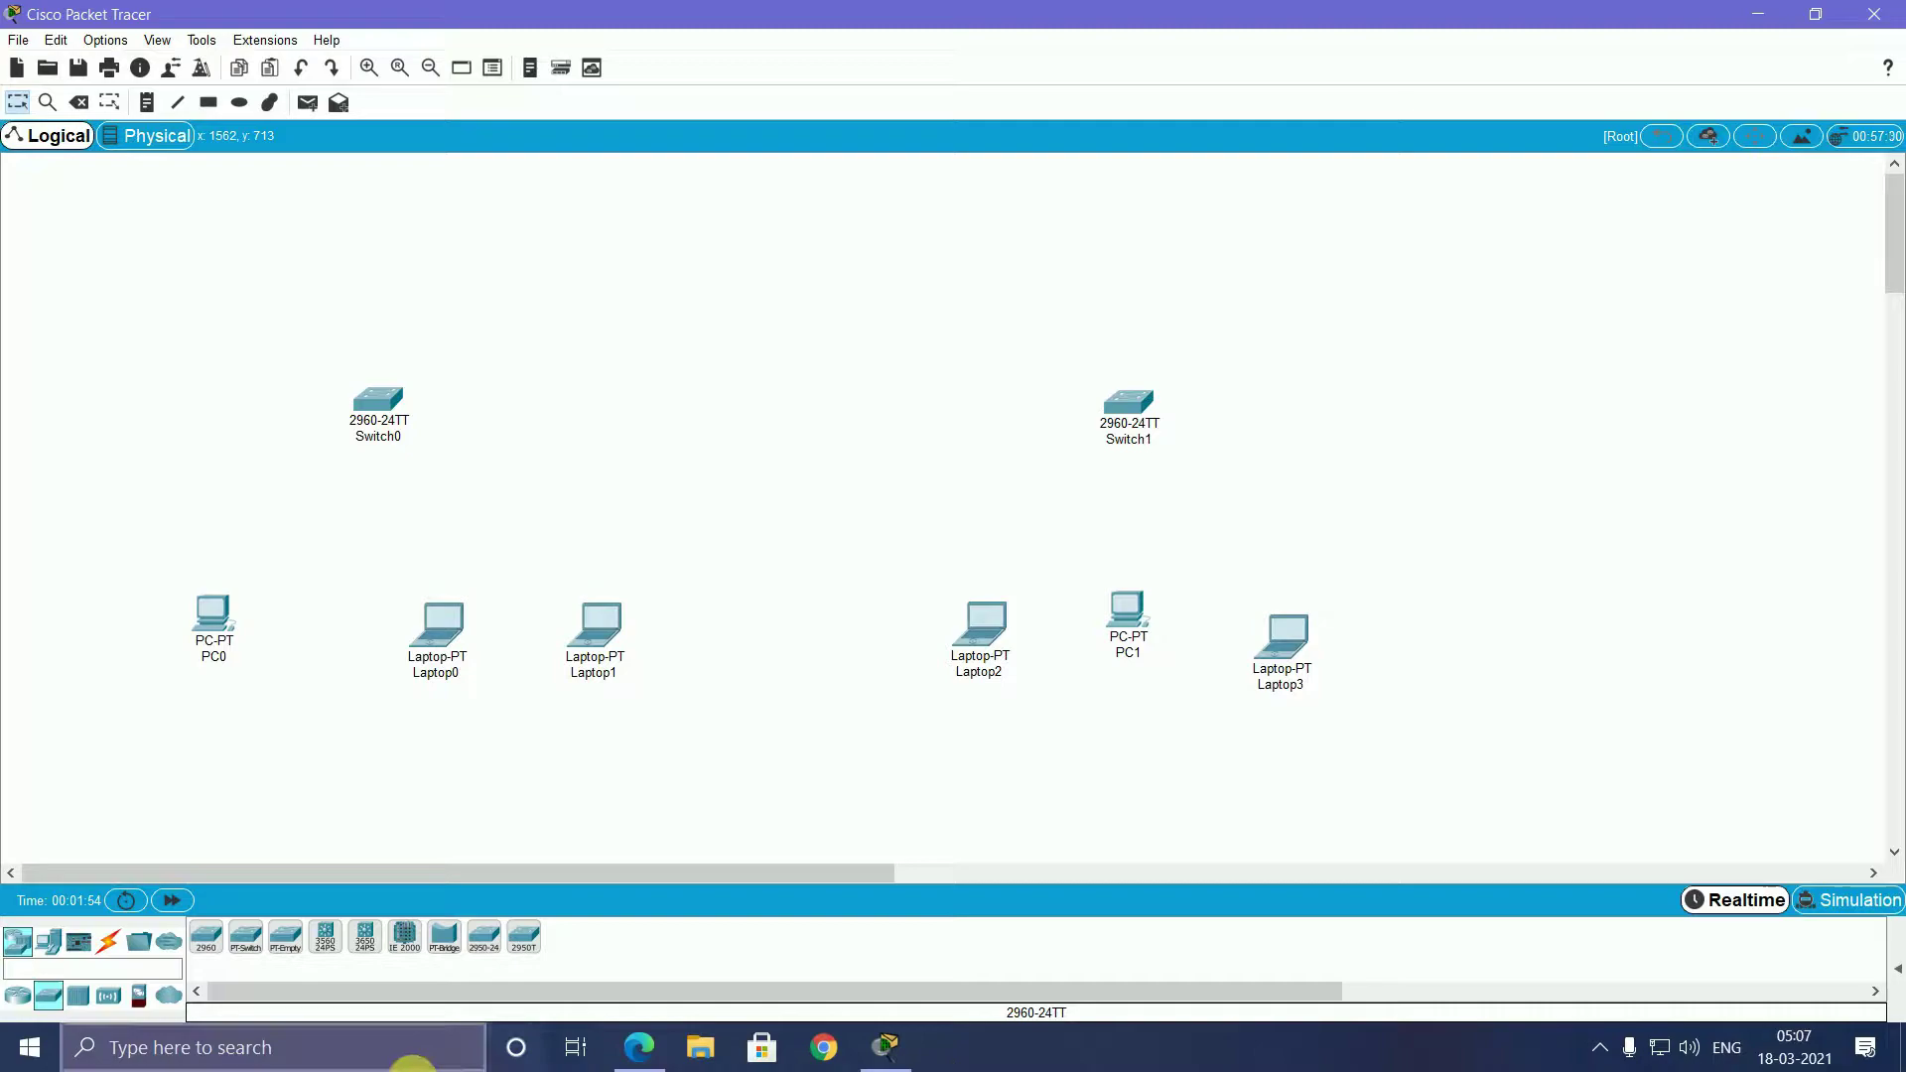
Place the ISR4321 router Router0 at the top centre
{"action": "left_click", "coordinate": [21, 998]}
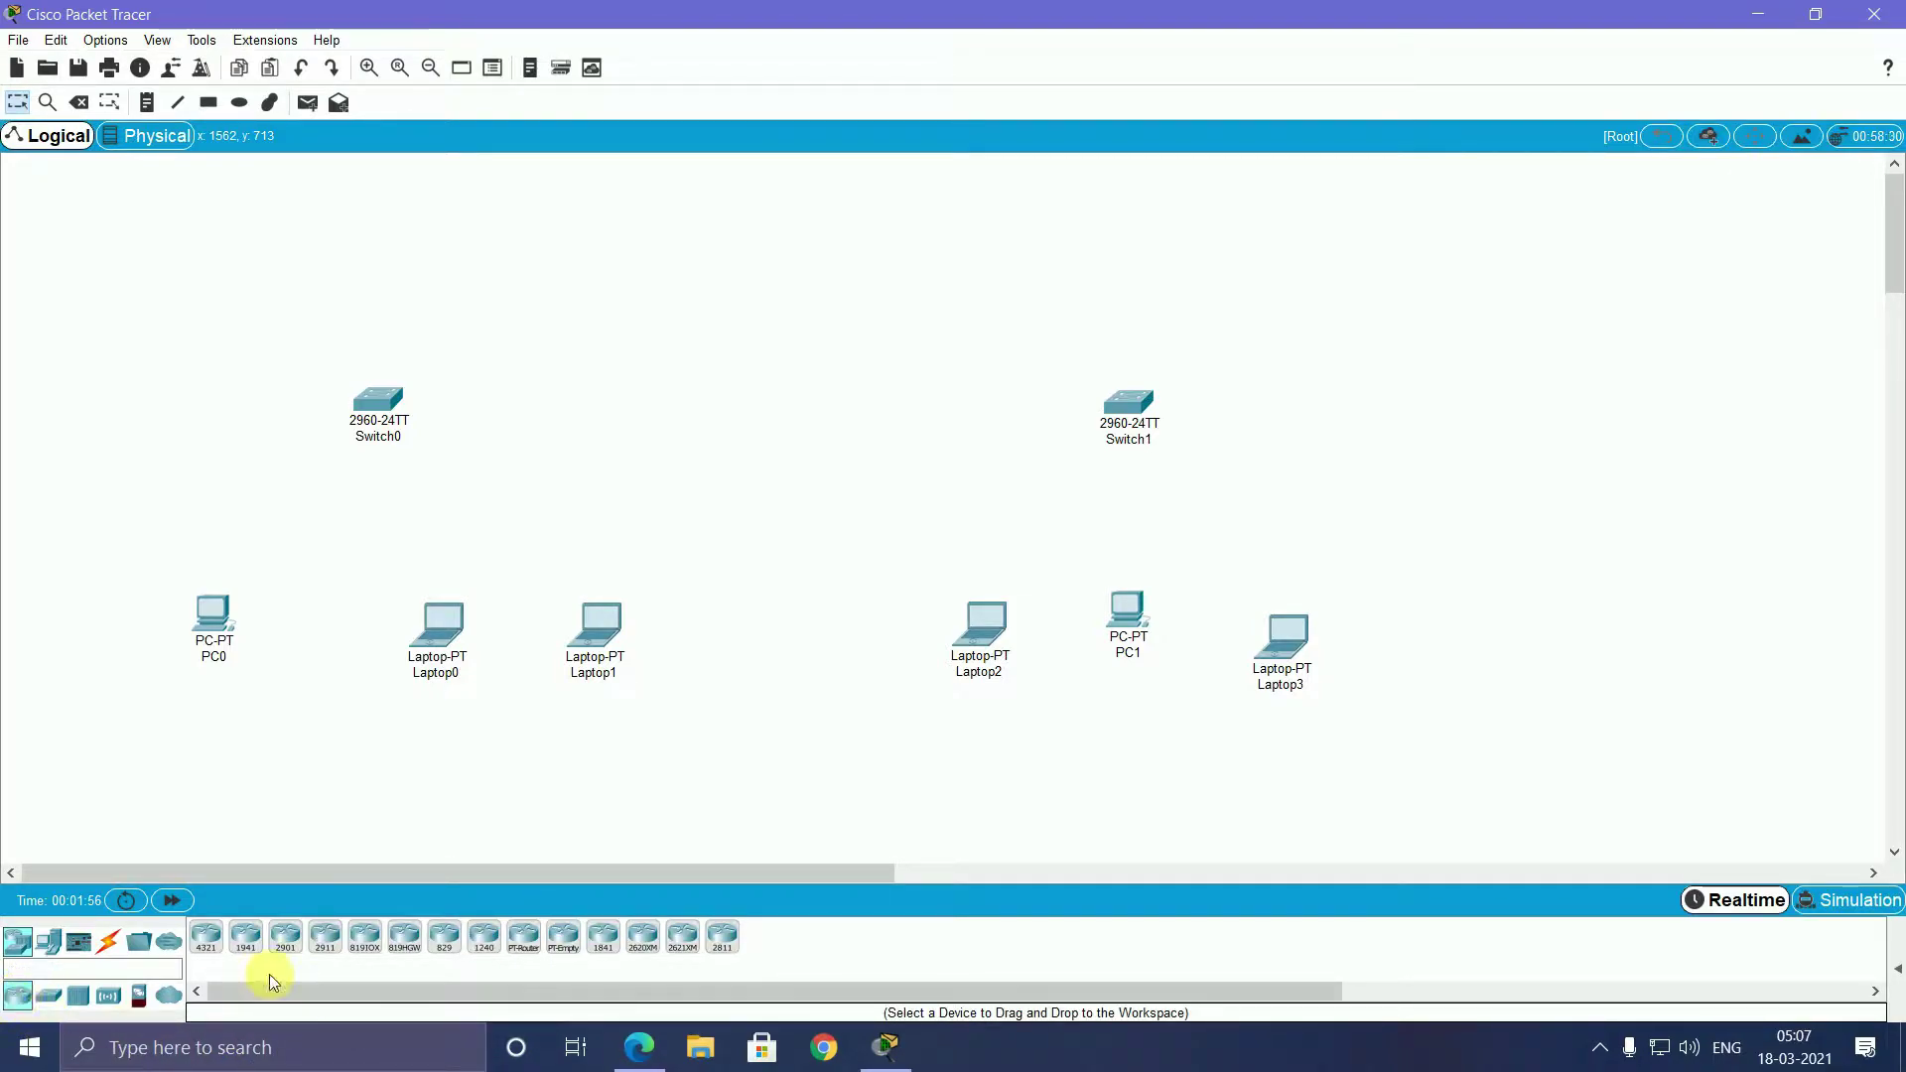
{"action": "left_click_drag", "start_coordinate": [225, 953], "coordinate": [808, 248]}
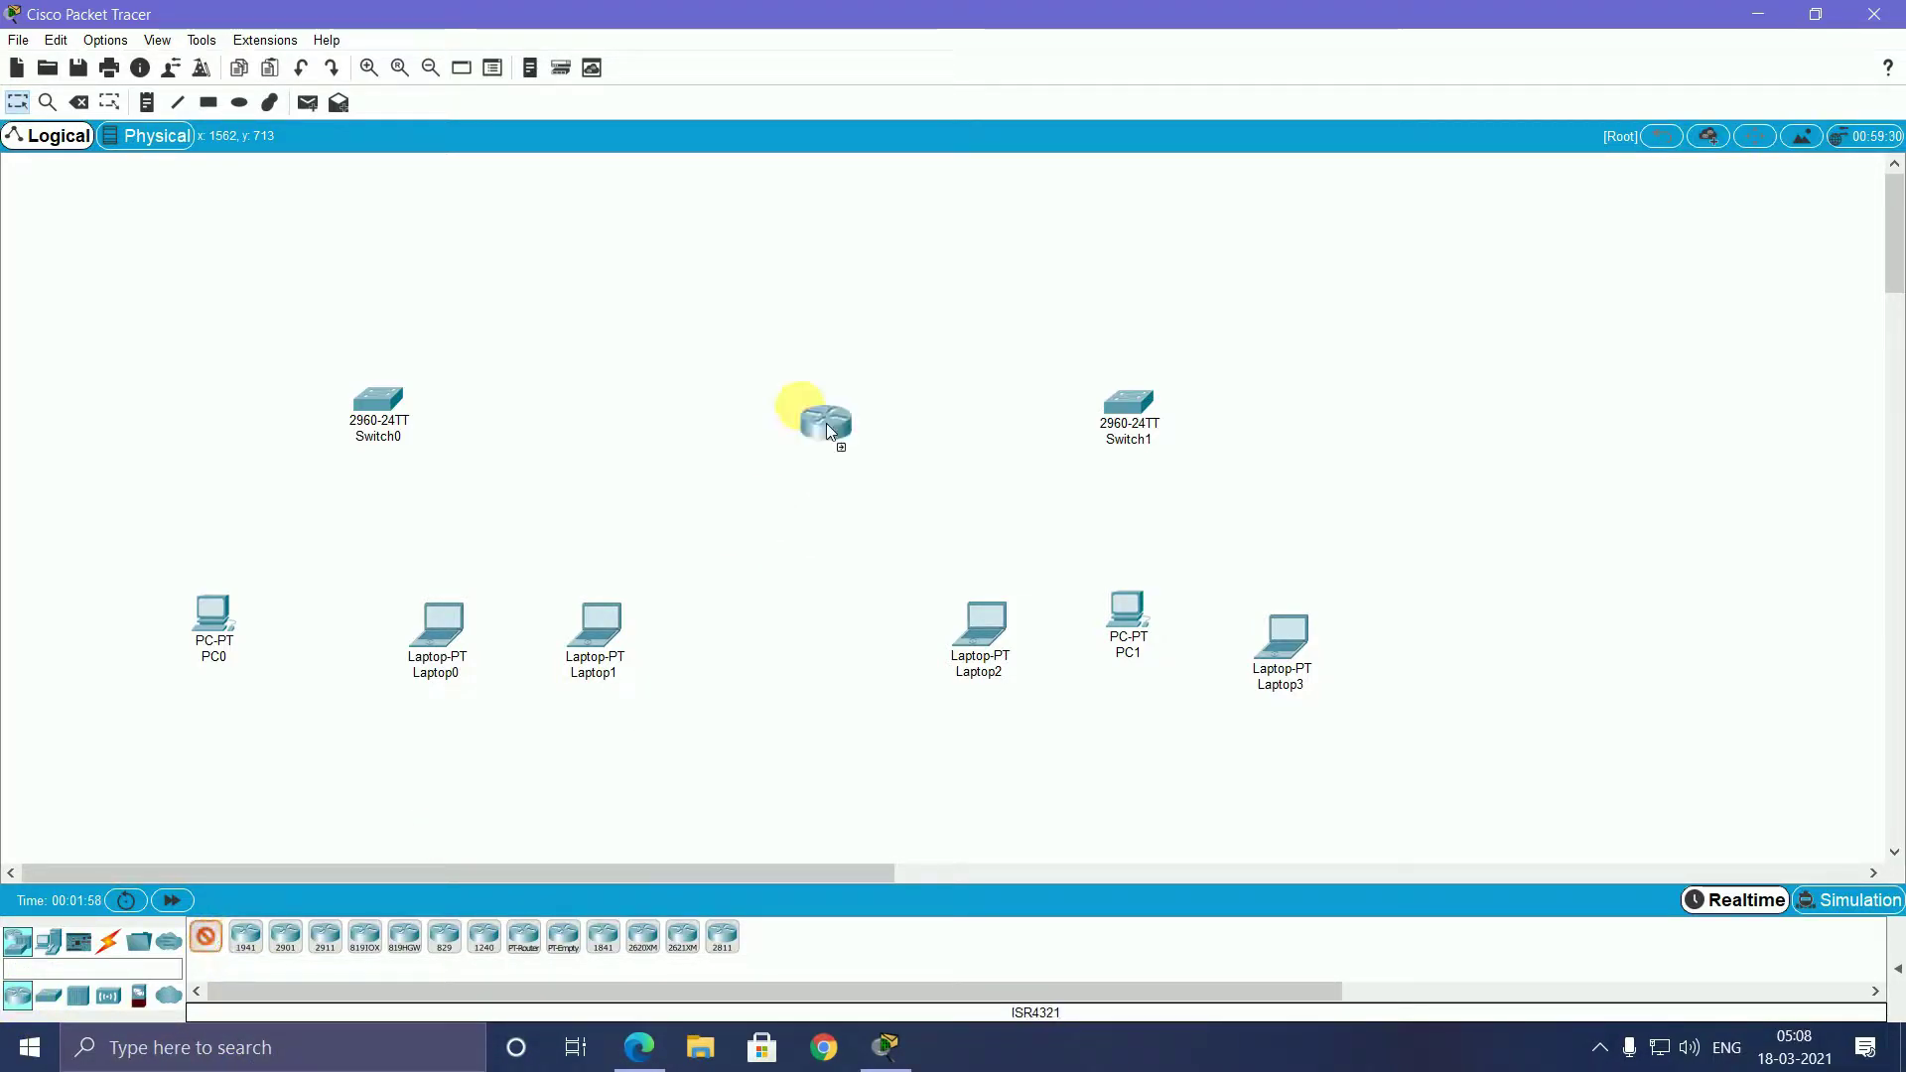
{"action": "left_click", "coordinate": [809, 249]}
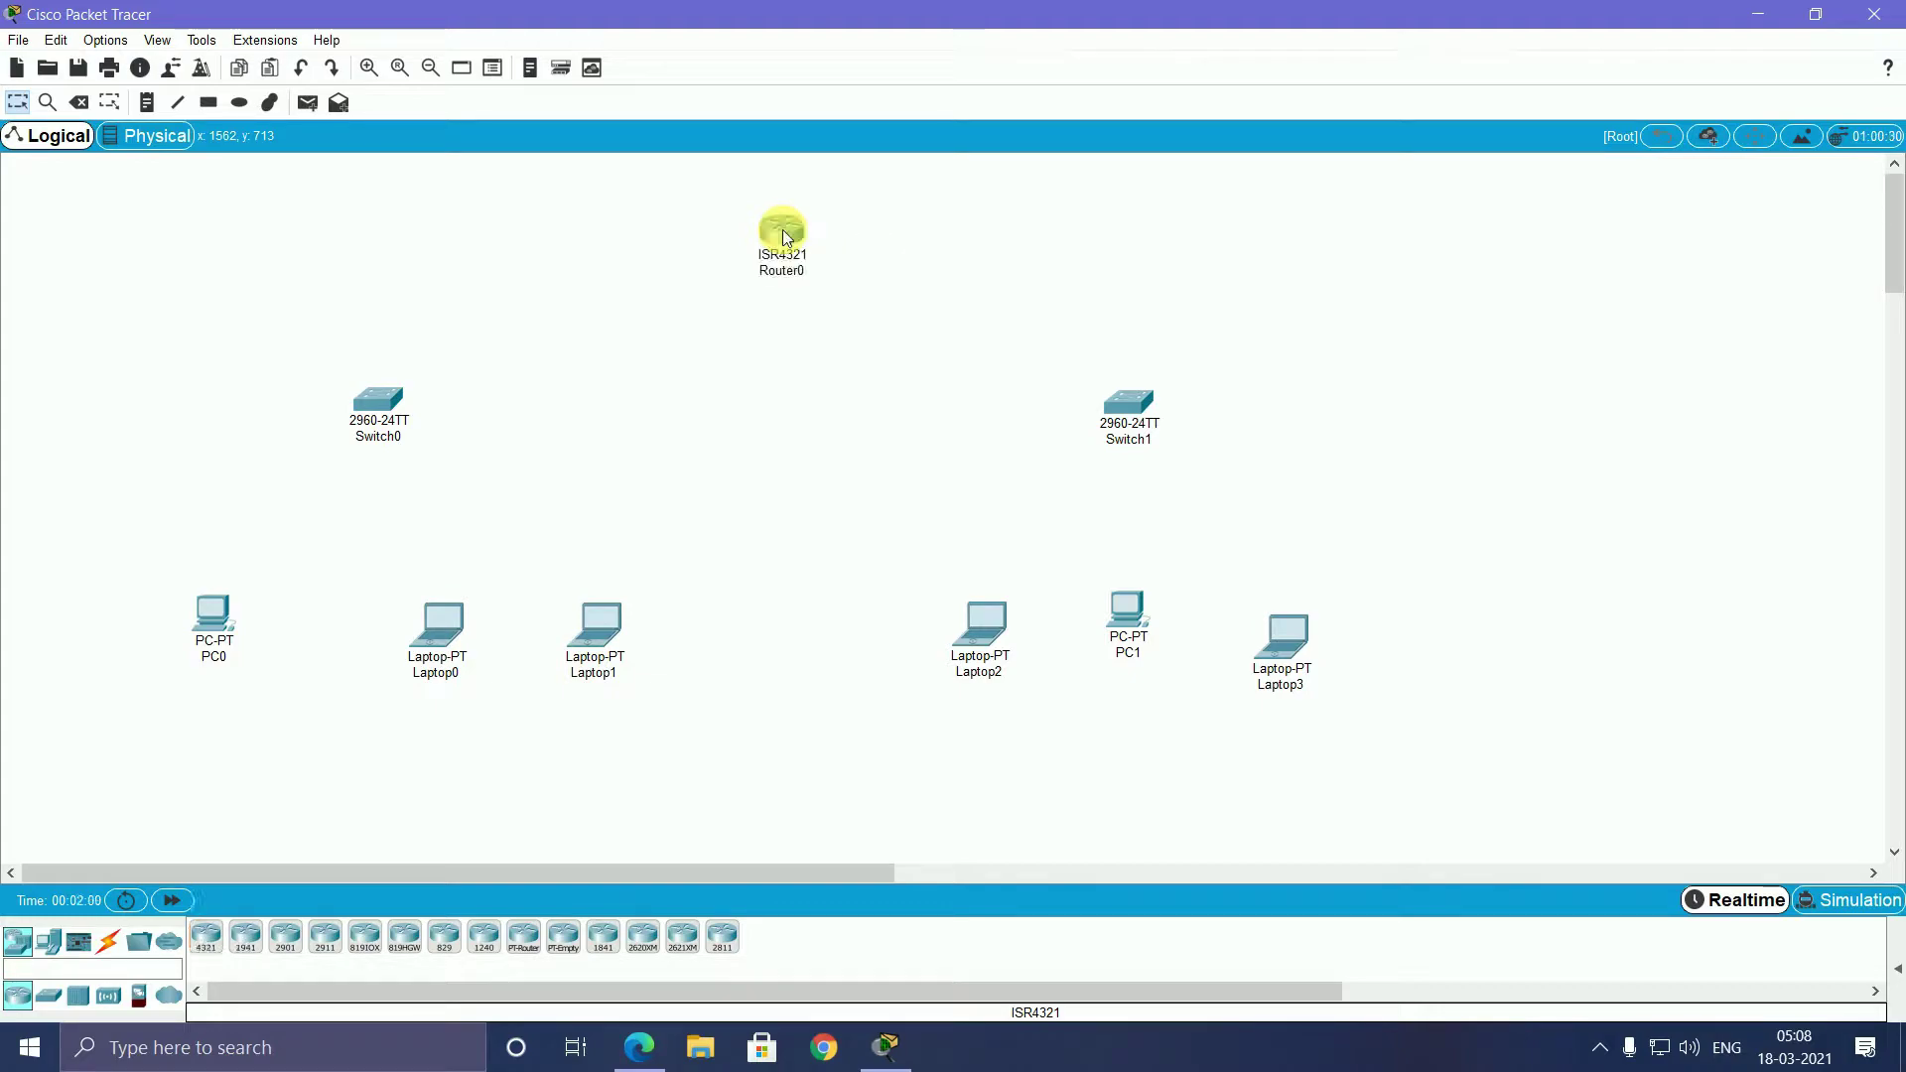
Label PC0 192.168.8.2 and Laptop0 192.168.8.3, and begin Laptop1's label
{"action": "left_click", "coordinate": [213, 656]}
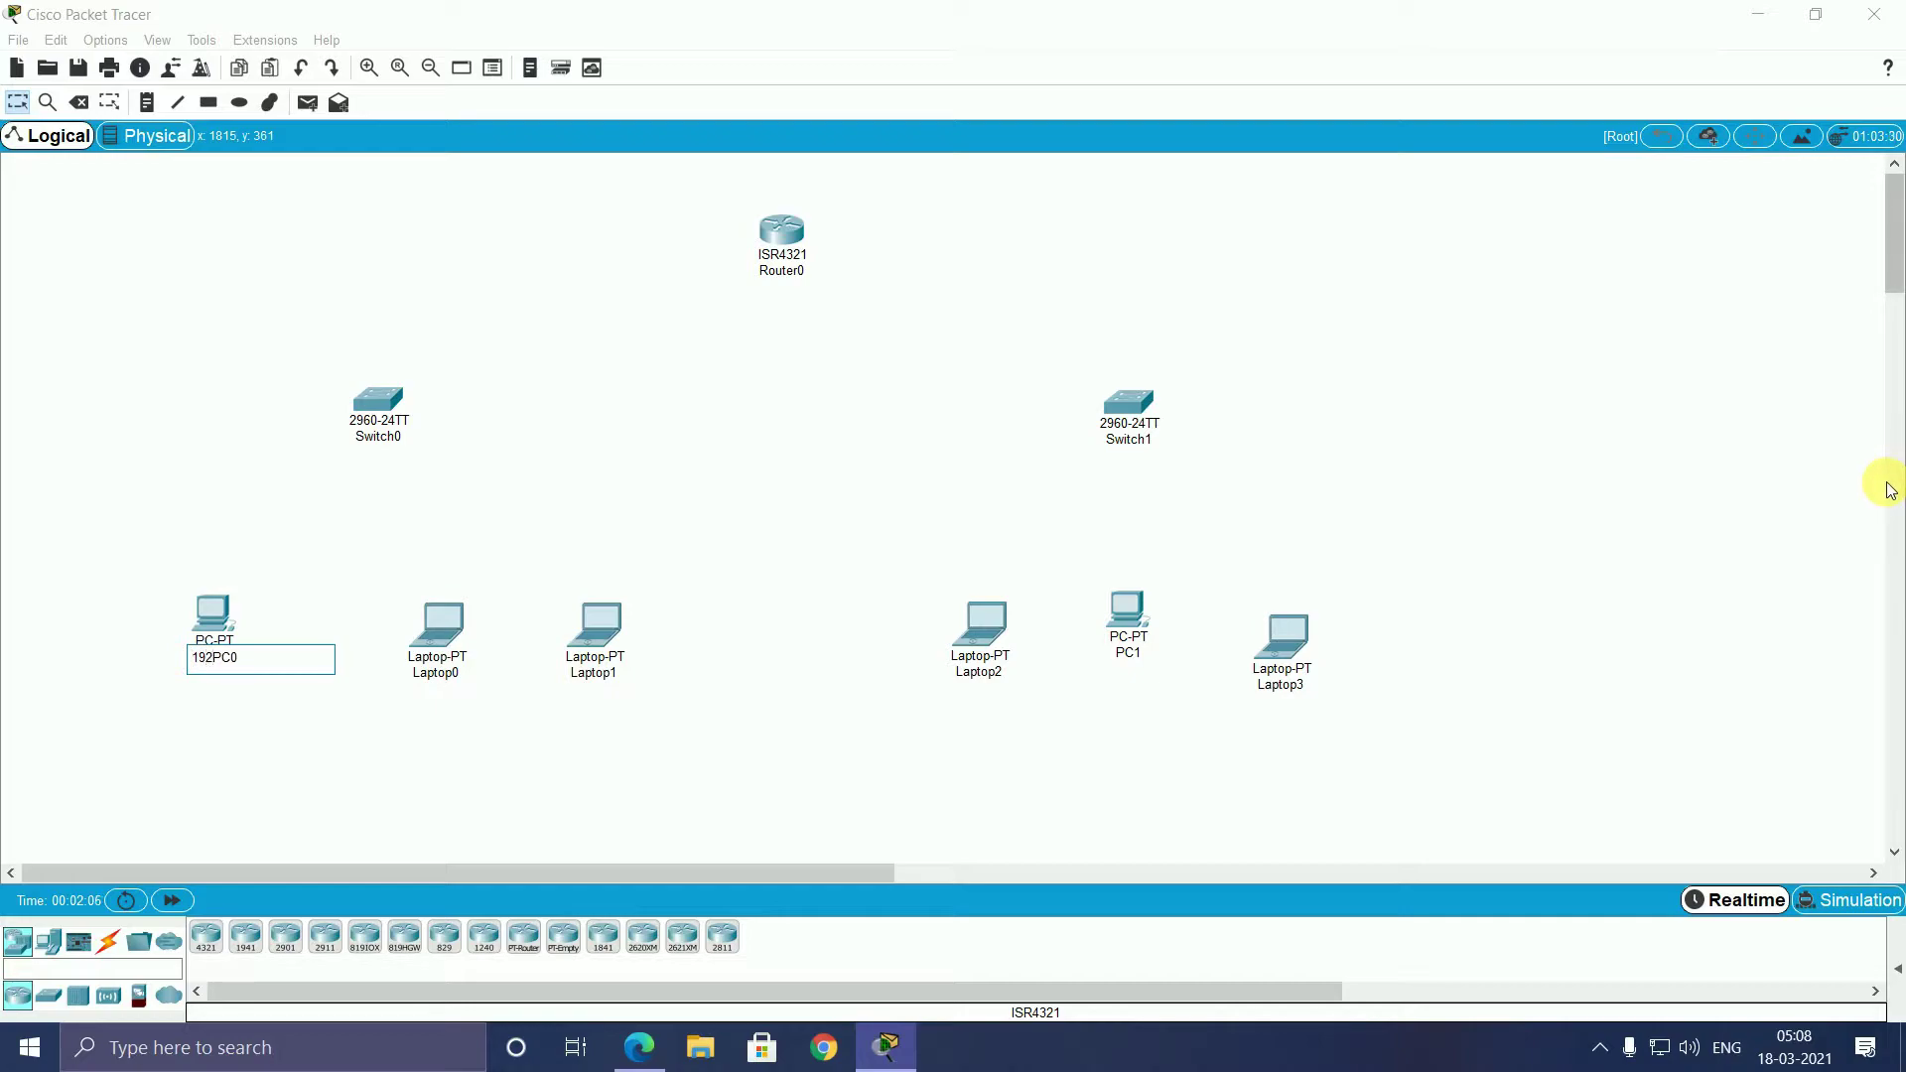
{"action": "type", "text": ".16"}
{"action": "type", "text": "8"}
{"action": "type", "text": ".8."}
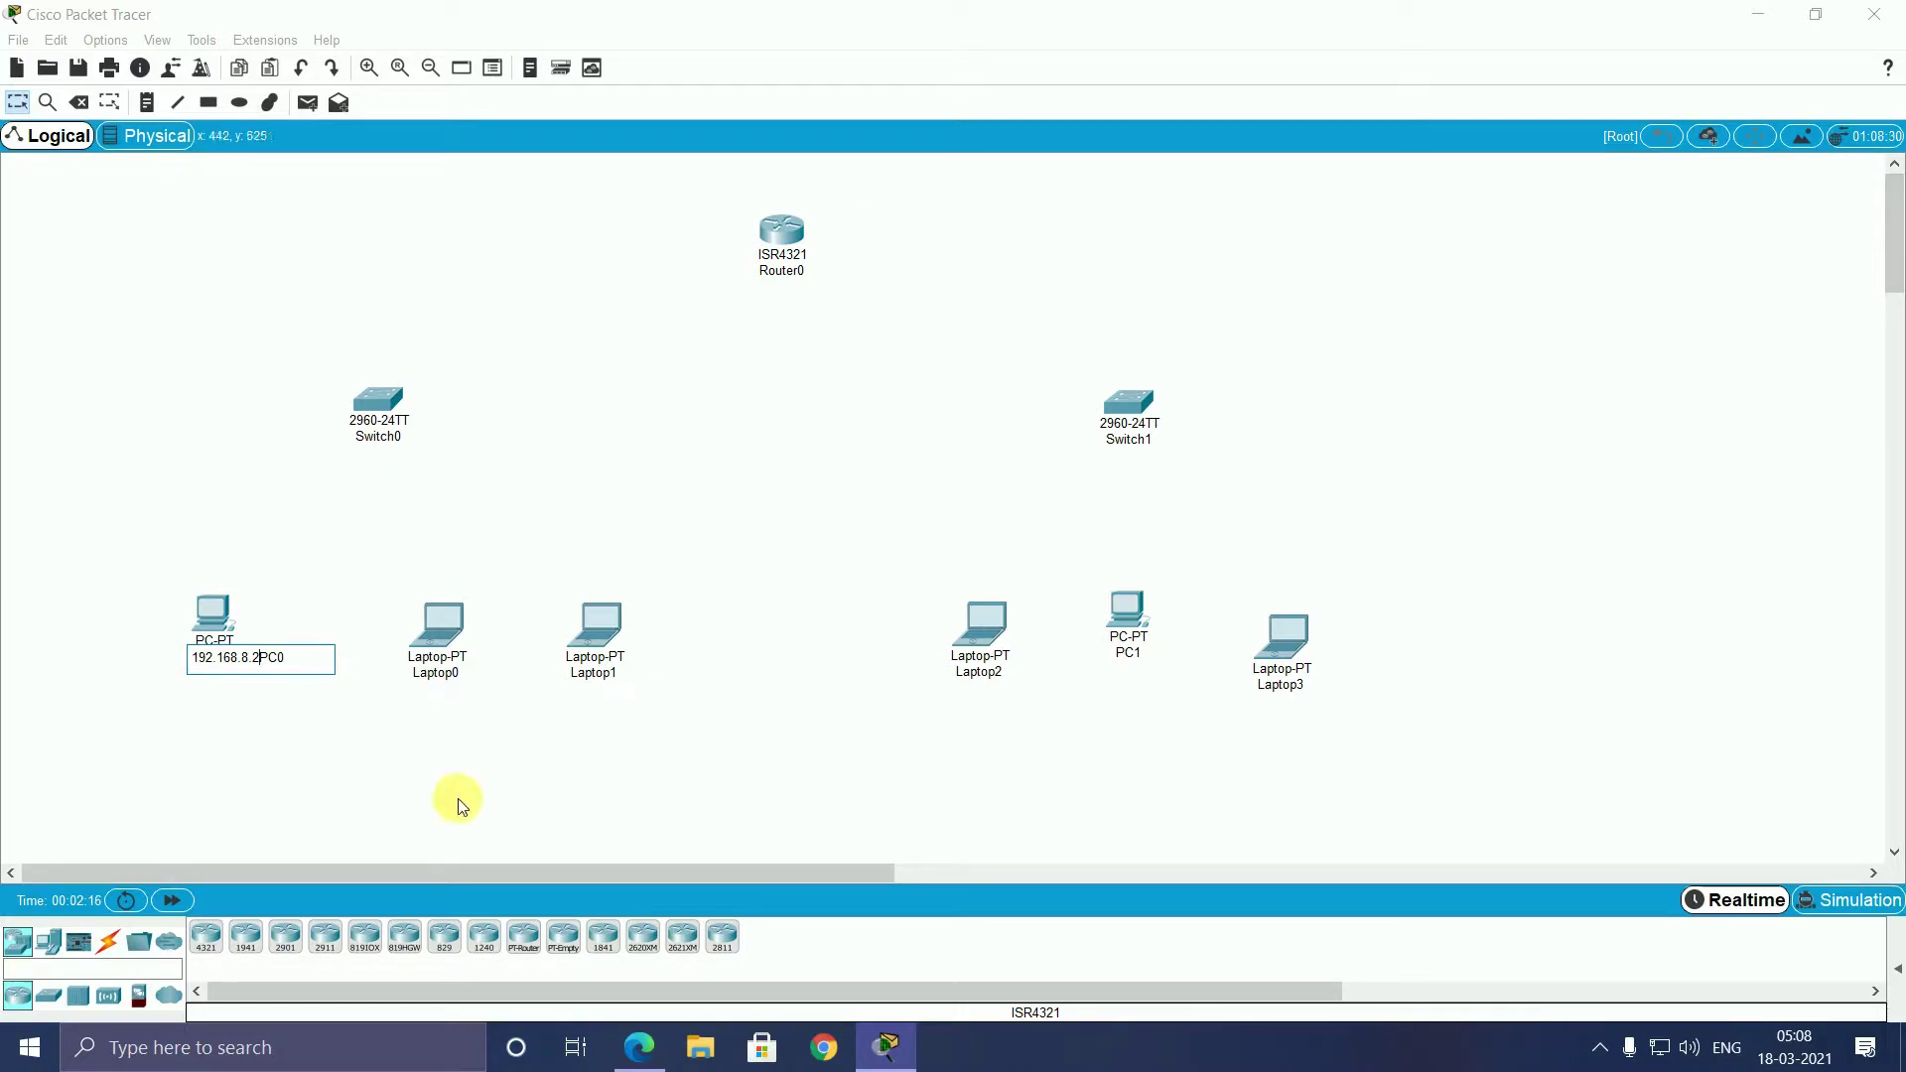
{"action": "left_click", "coordinate": [431, 675]}
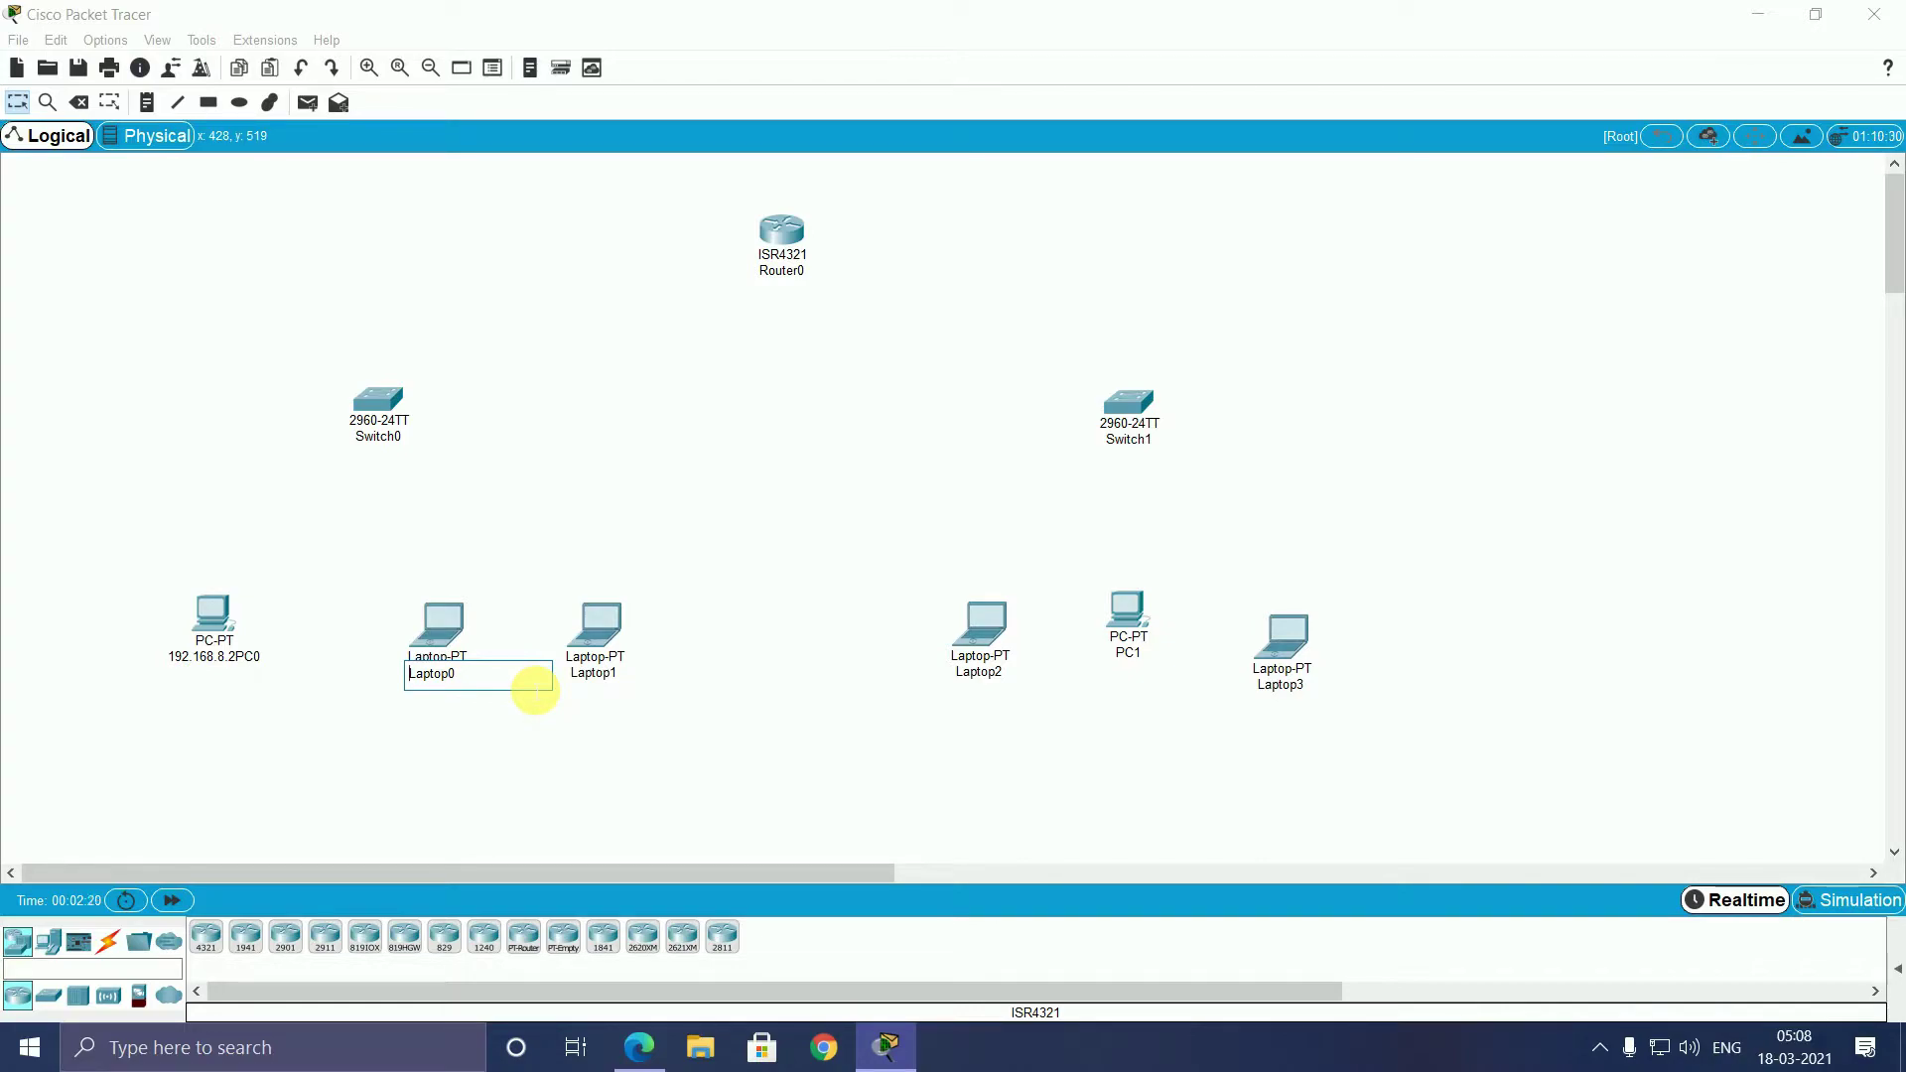
{"action": "type", "text": "192"}
{"action": "type", "text": ".16"}
{"action": "type", "text": "8.8.3"}
{"action": "left_click", "coordinate": [595, 673]}
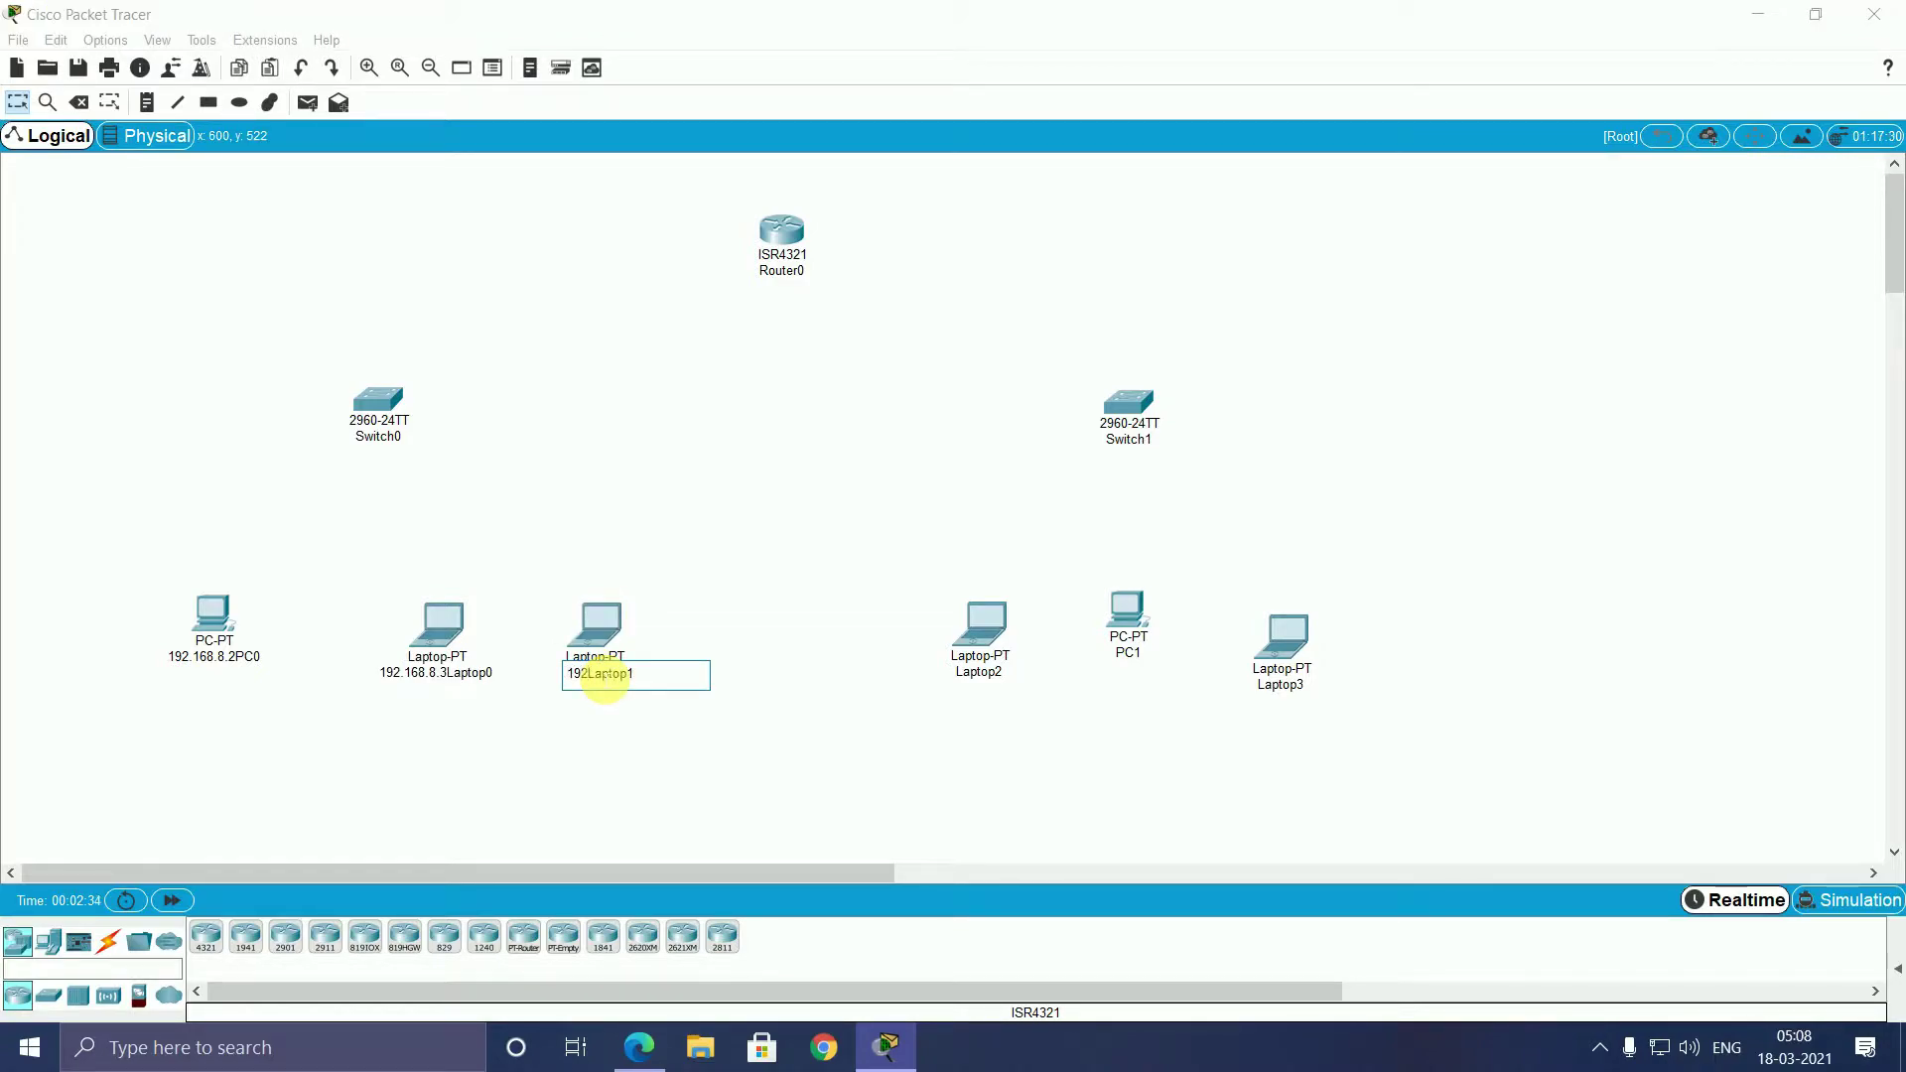
{"action": "type", "text": "8"}
{"action": "type", "text": ".8."}
{"action": "type", "text": "4"}
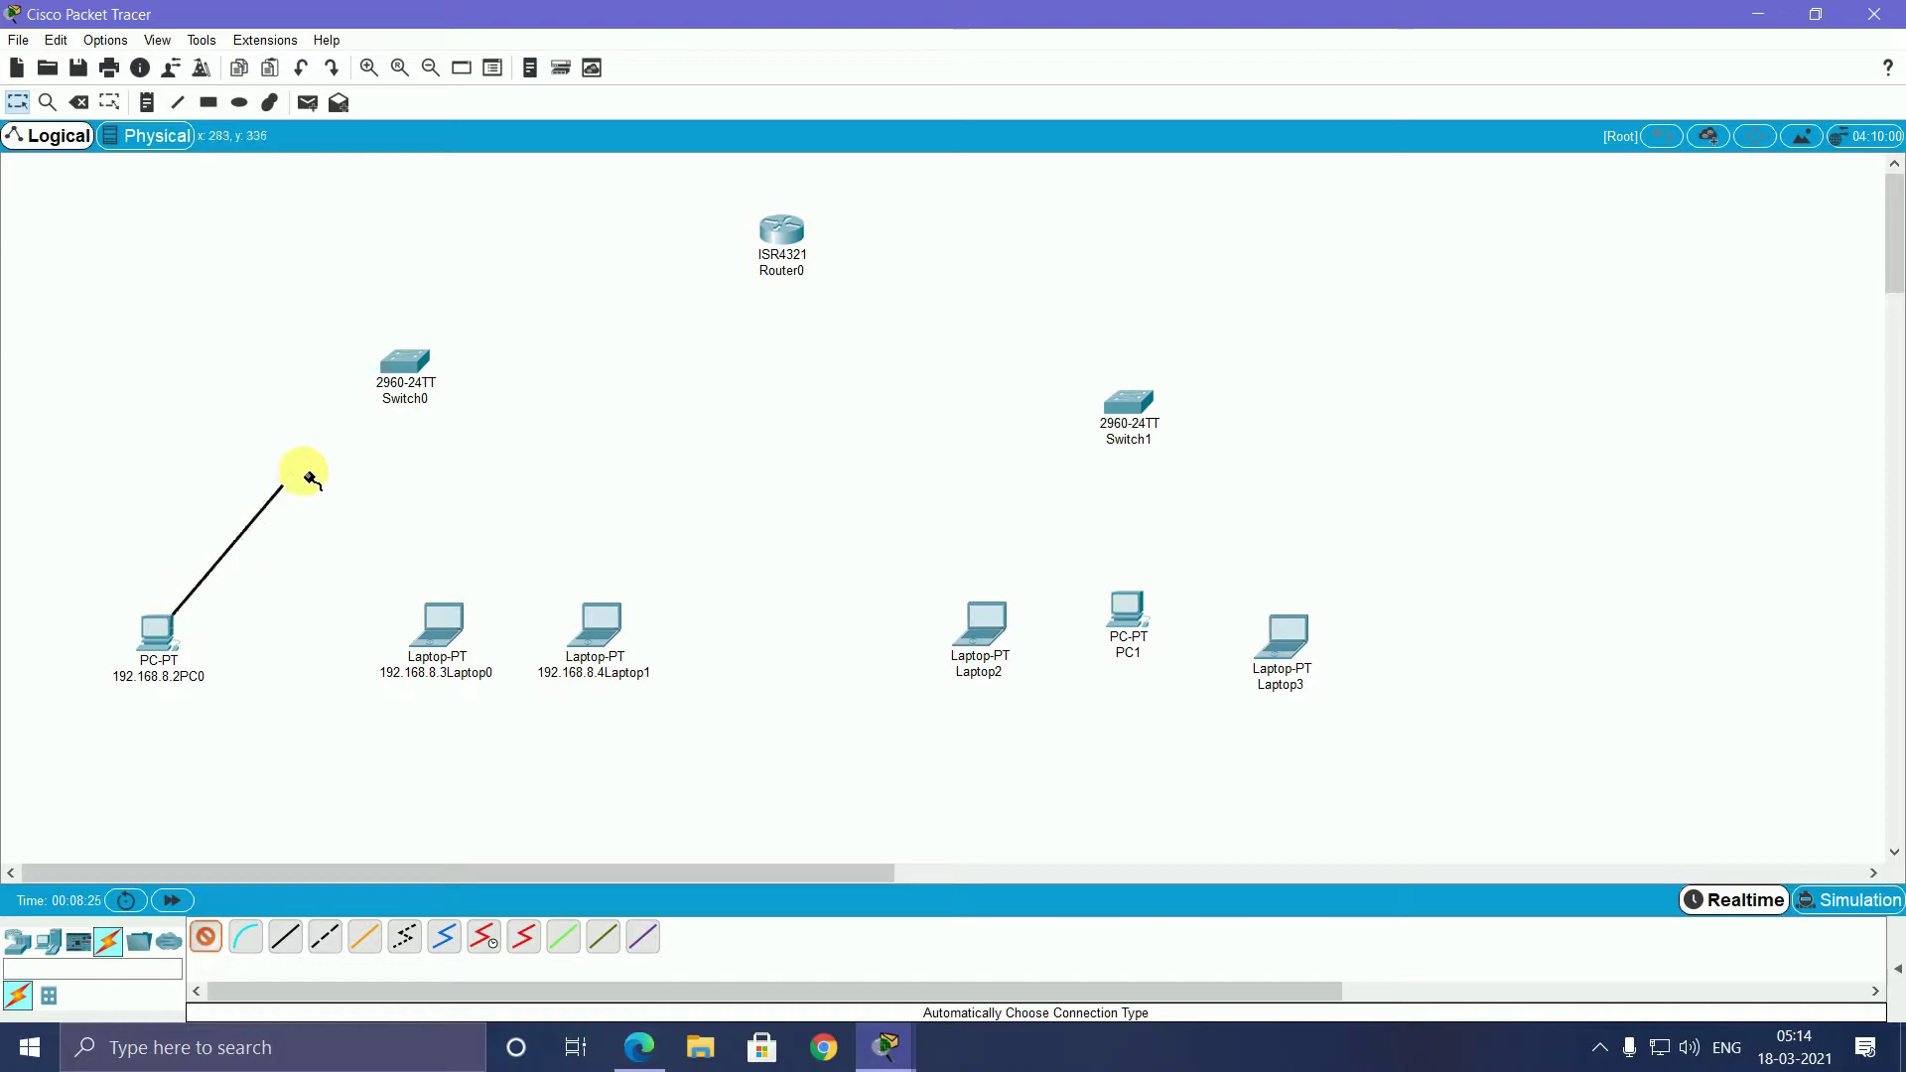
Cable PC0, Laptop0 and Laptop1 to Switch0
{"action": "left_click", "coordinate": [387, 369]}
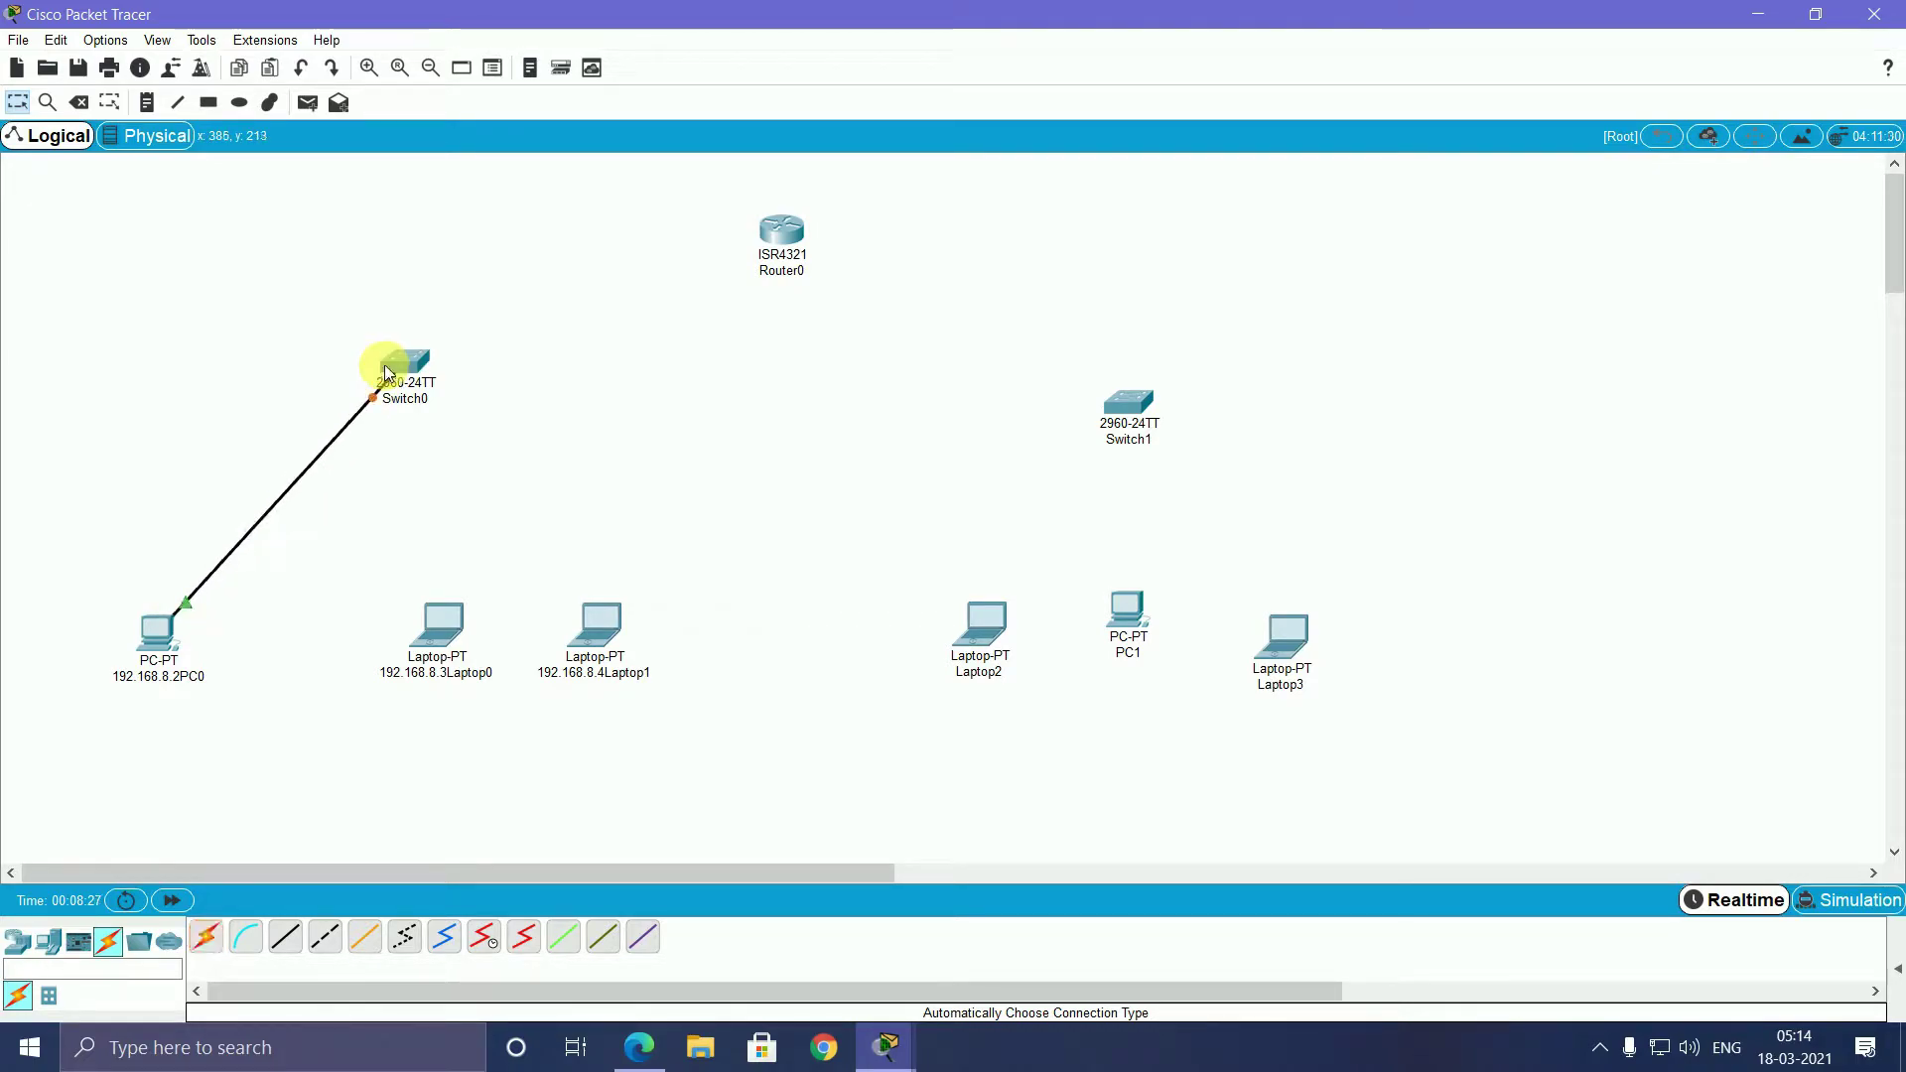
{"action": "left_click", "coordinate": [208, 941]}
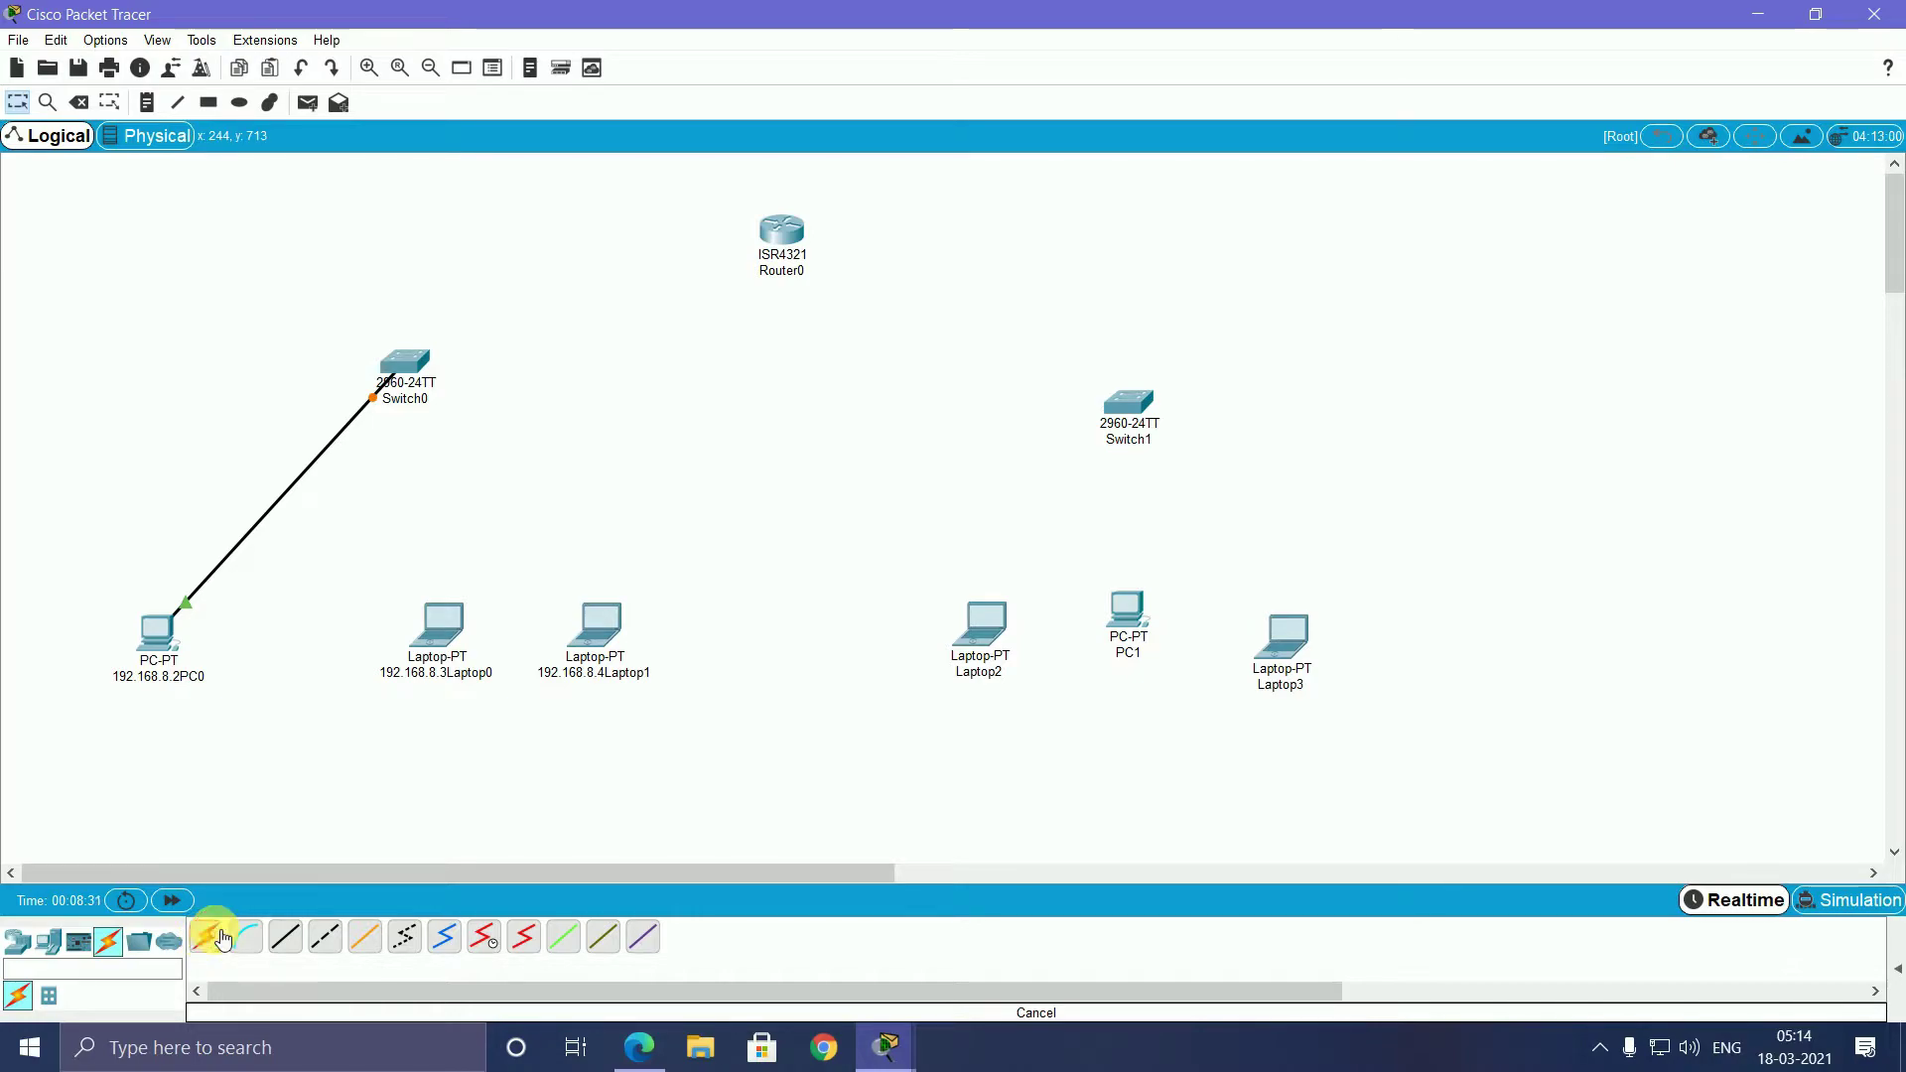
{"action": "left_click", "coordinate": [451, 615]}
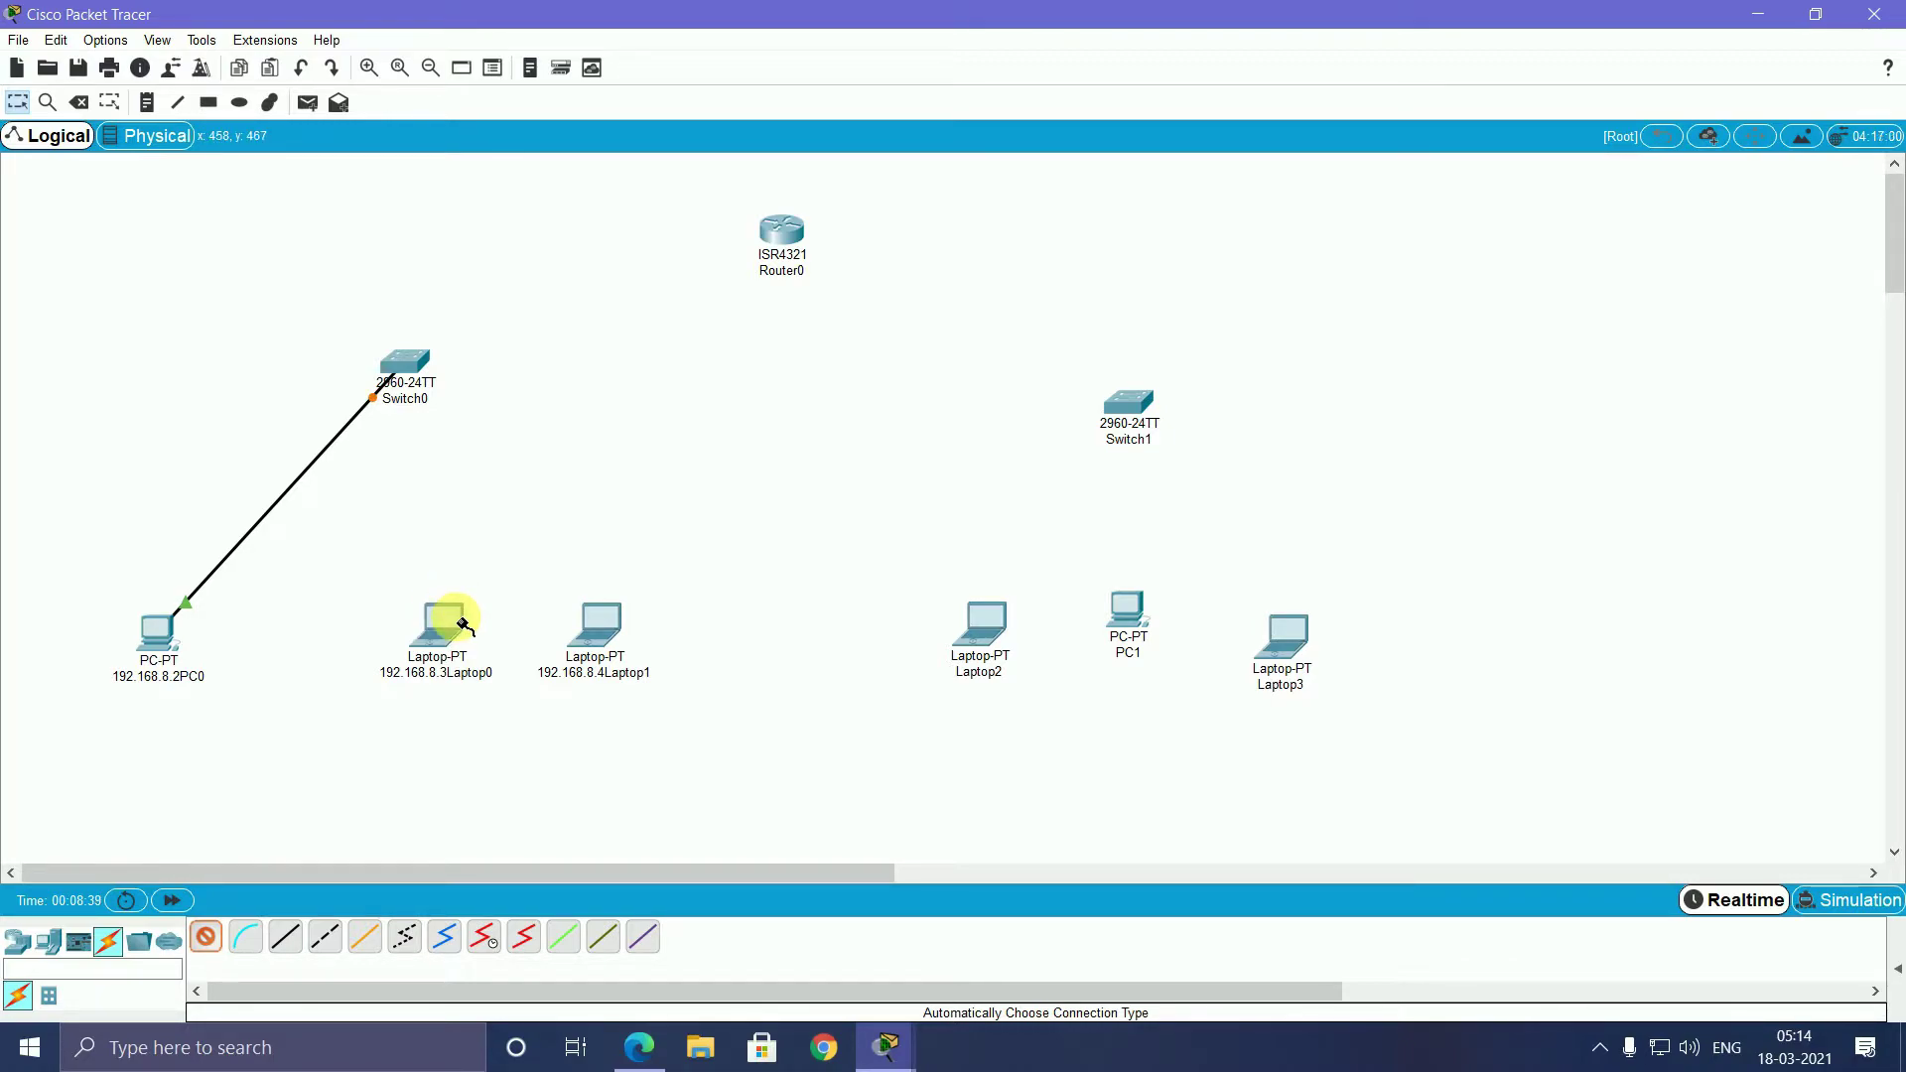
{"action": "left_click", "coordinate": [459, 613]}
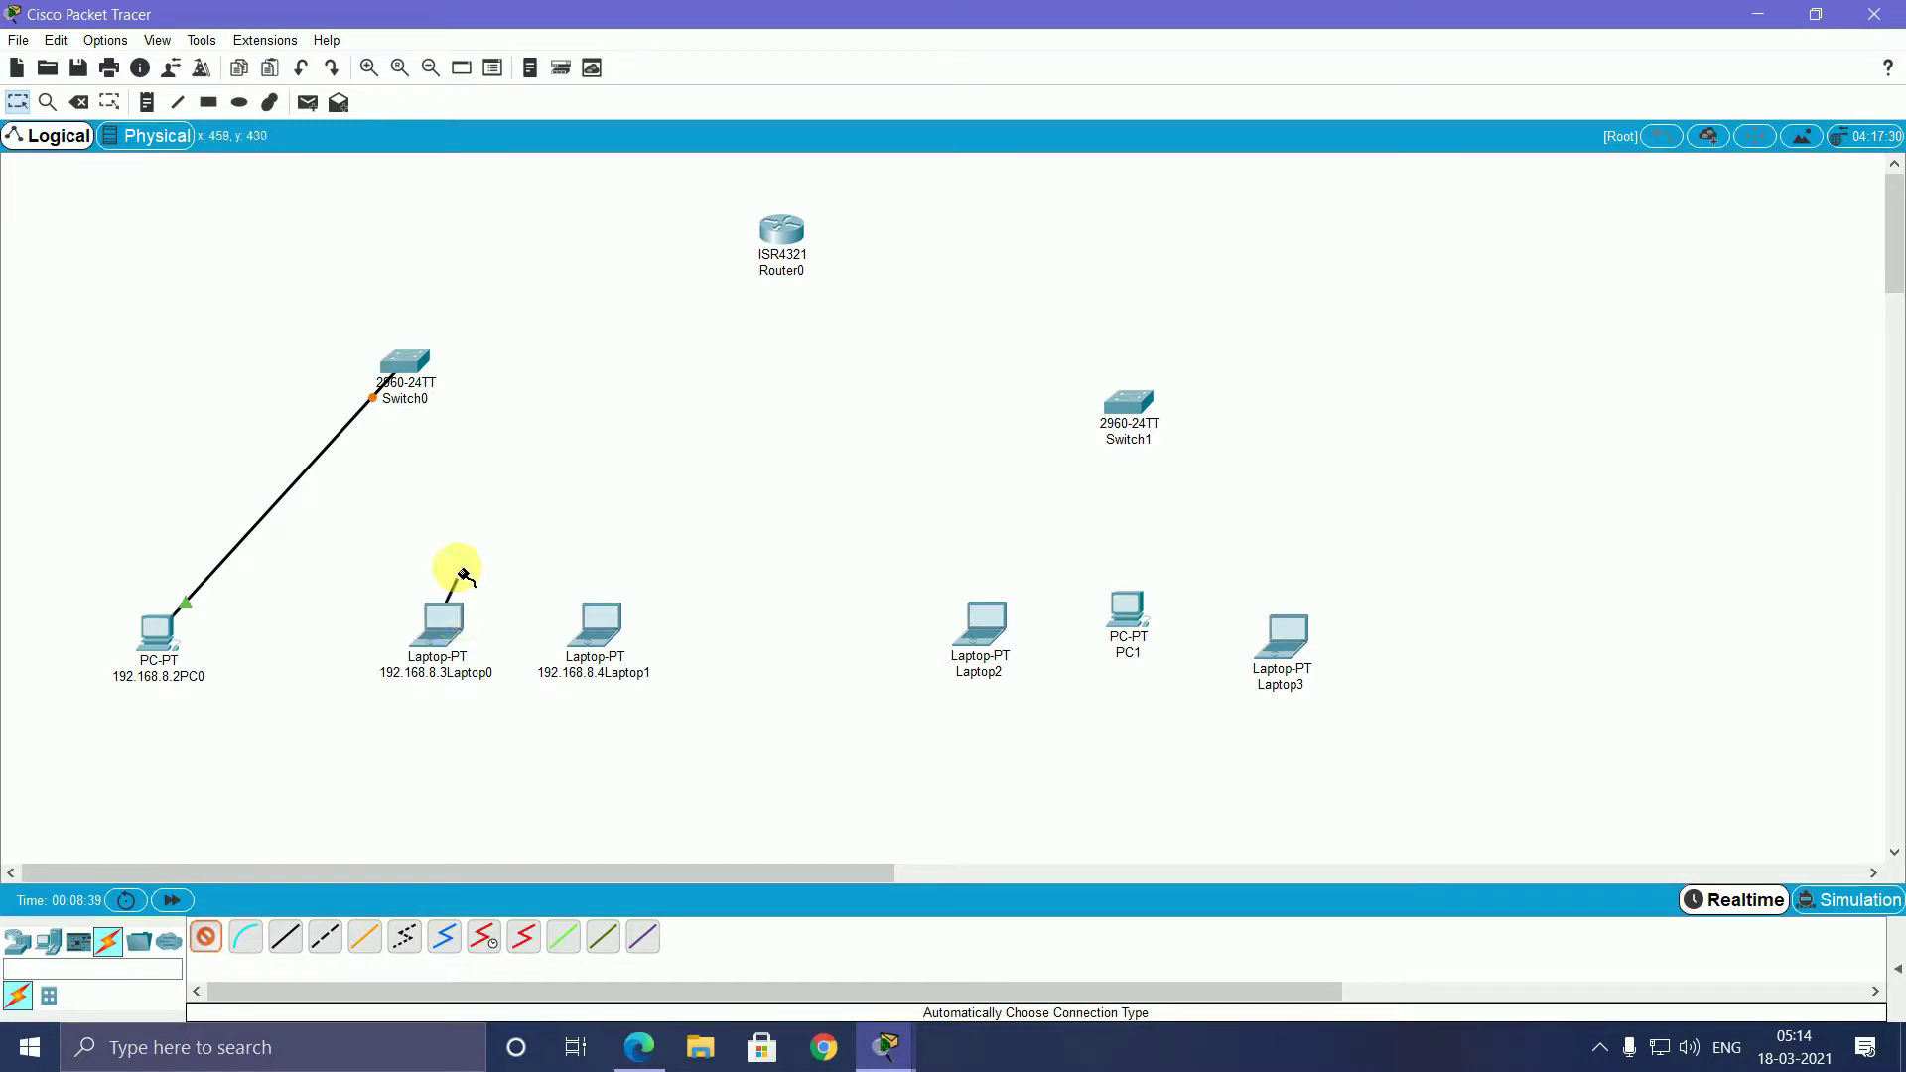
{"action": "left_click", "coordinate": [399, 368]}
{"action": "left_click", "coordinate": [597, 618]}
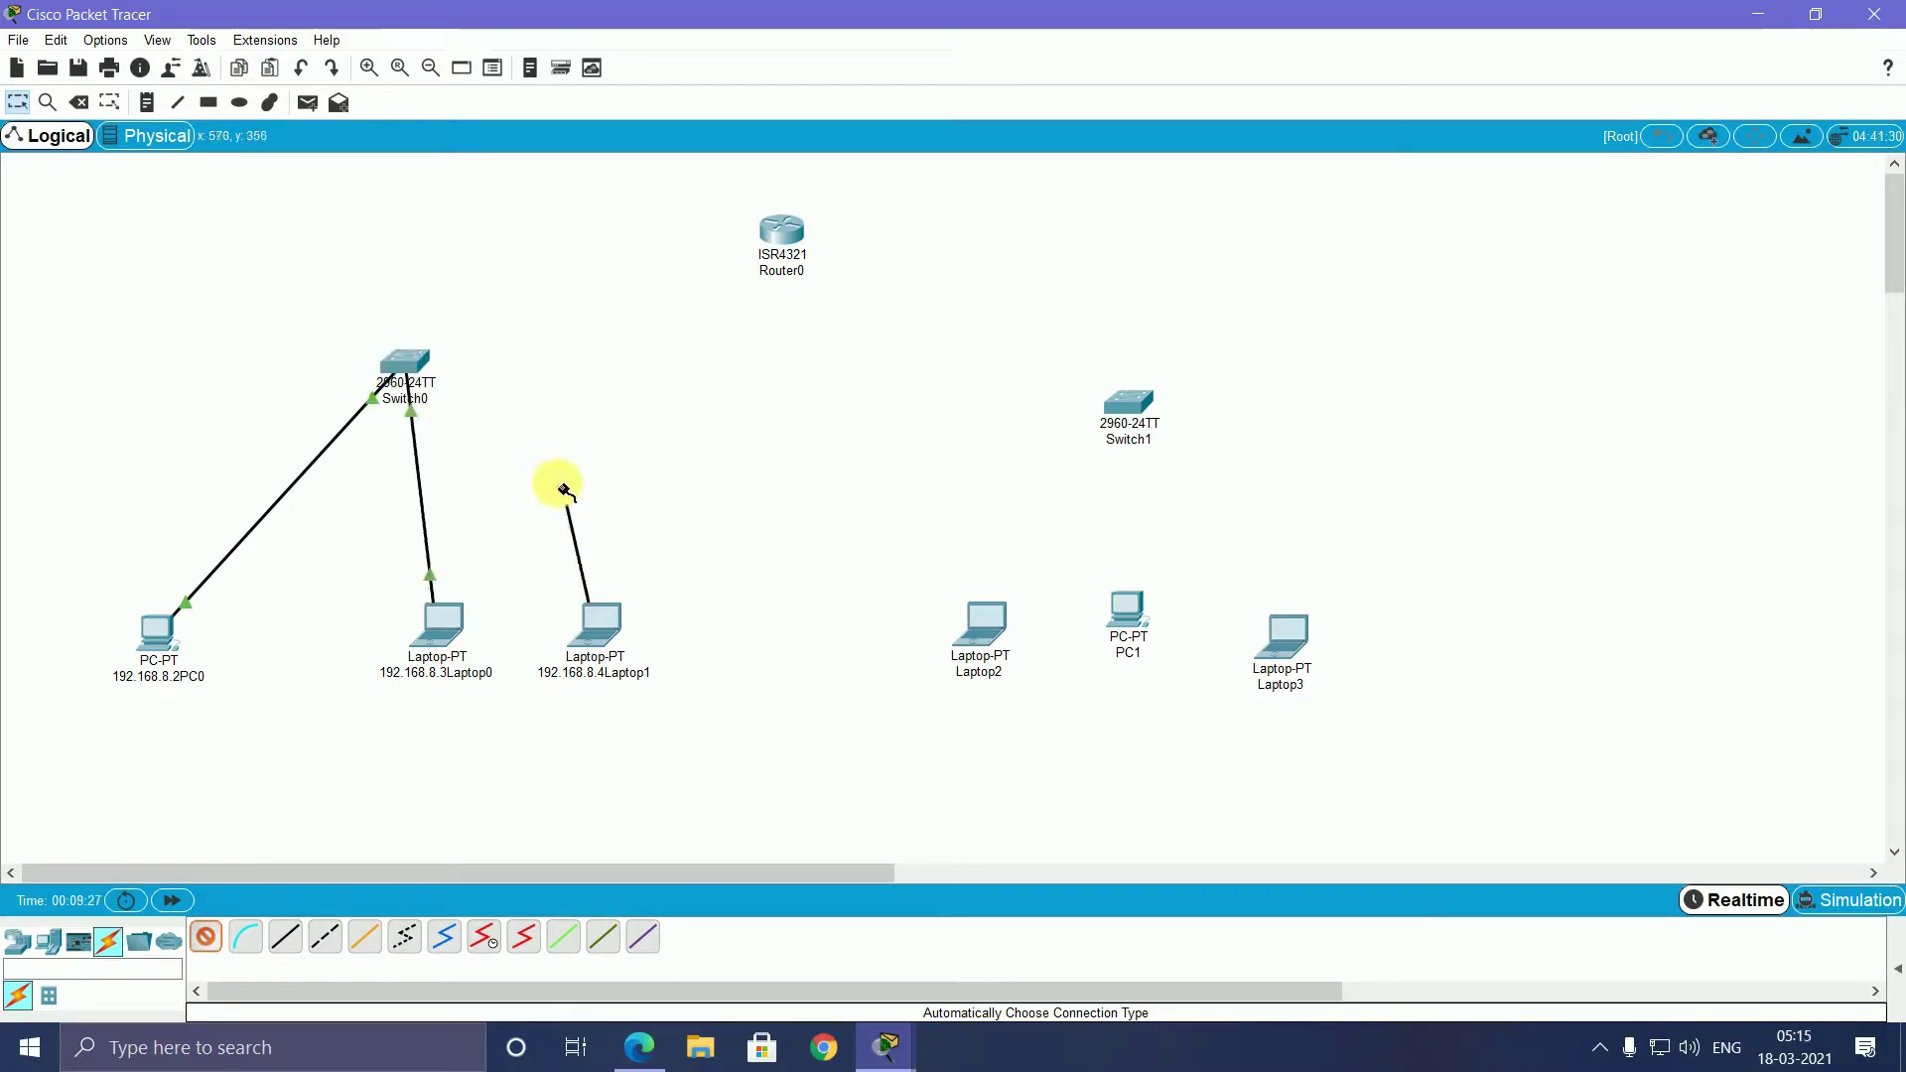
{"action": "left_click", "coordinate": [423, 364]}
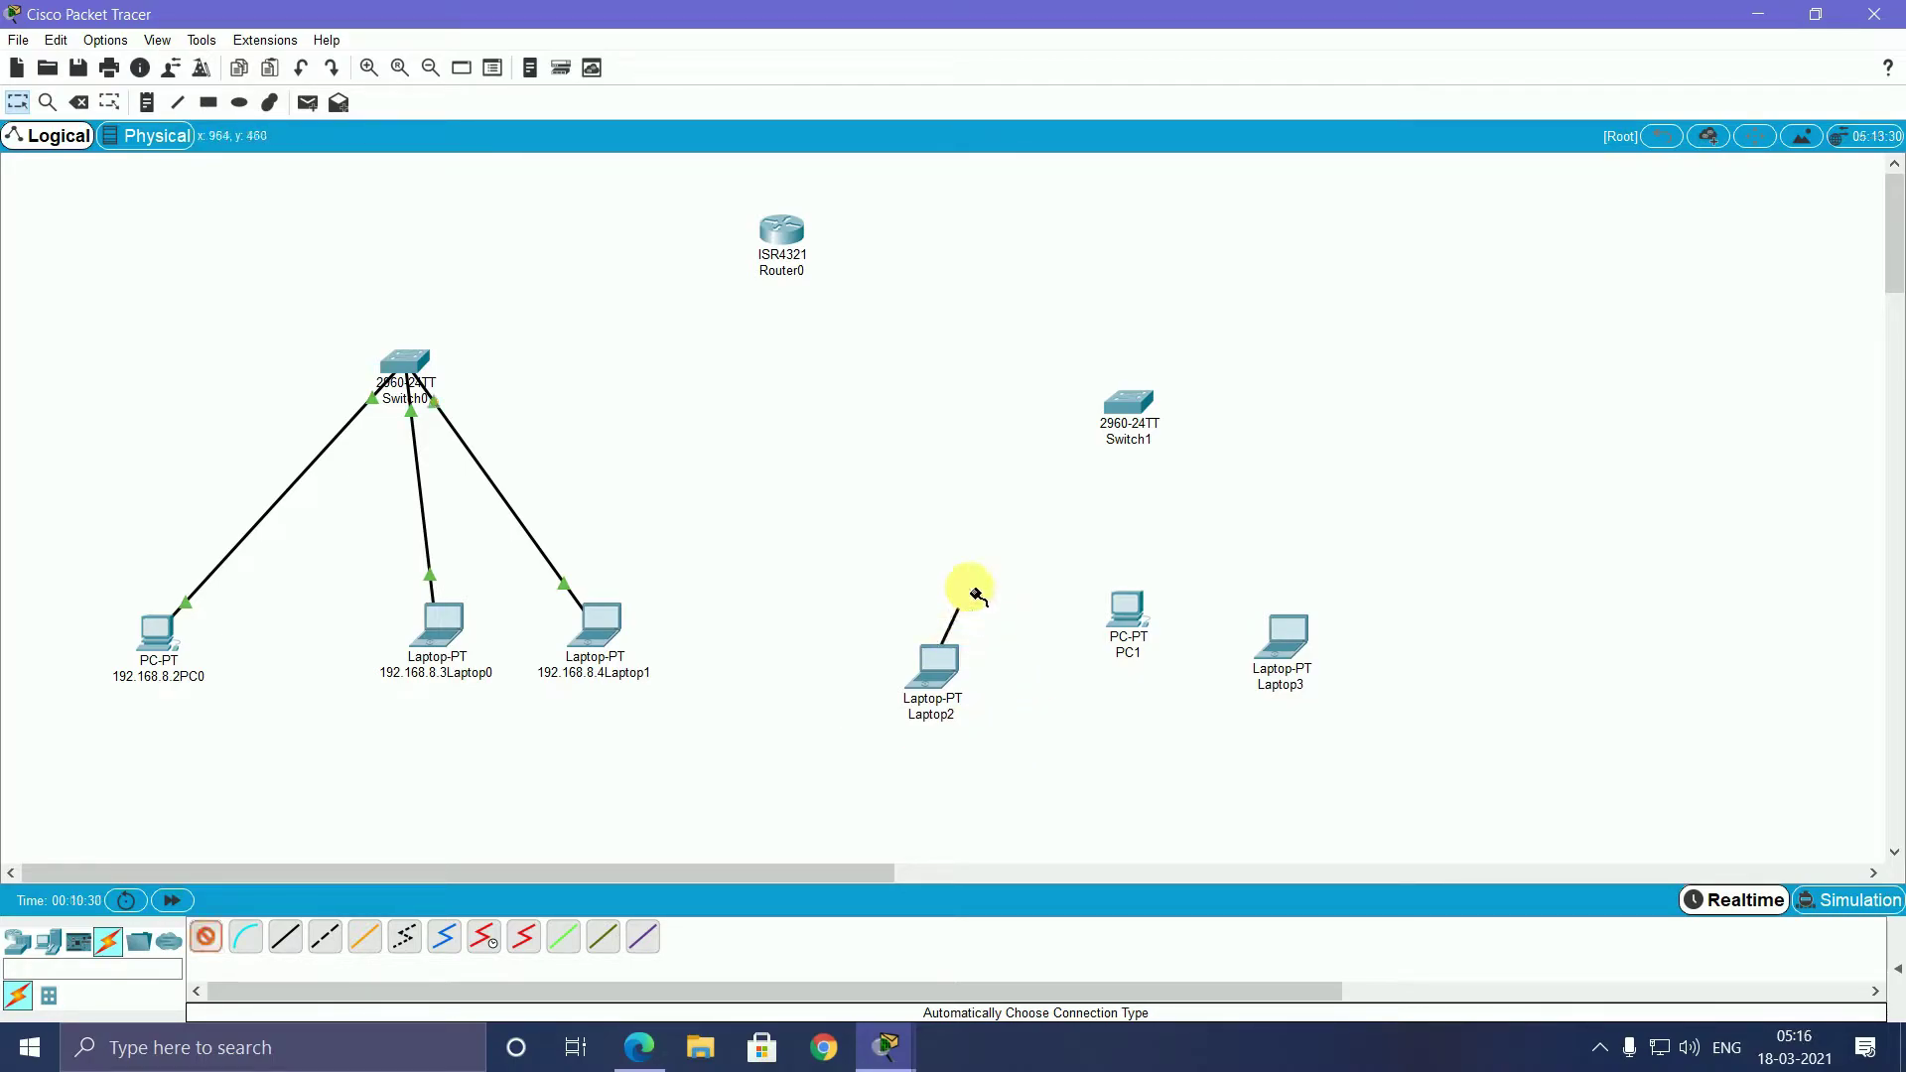
Cable Laptop2, PC1 and Laptop3 to Switch1
{"action": "left_click", "coordinate": [1120, 405]}
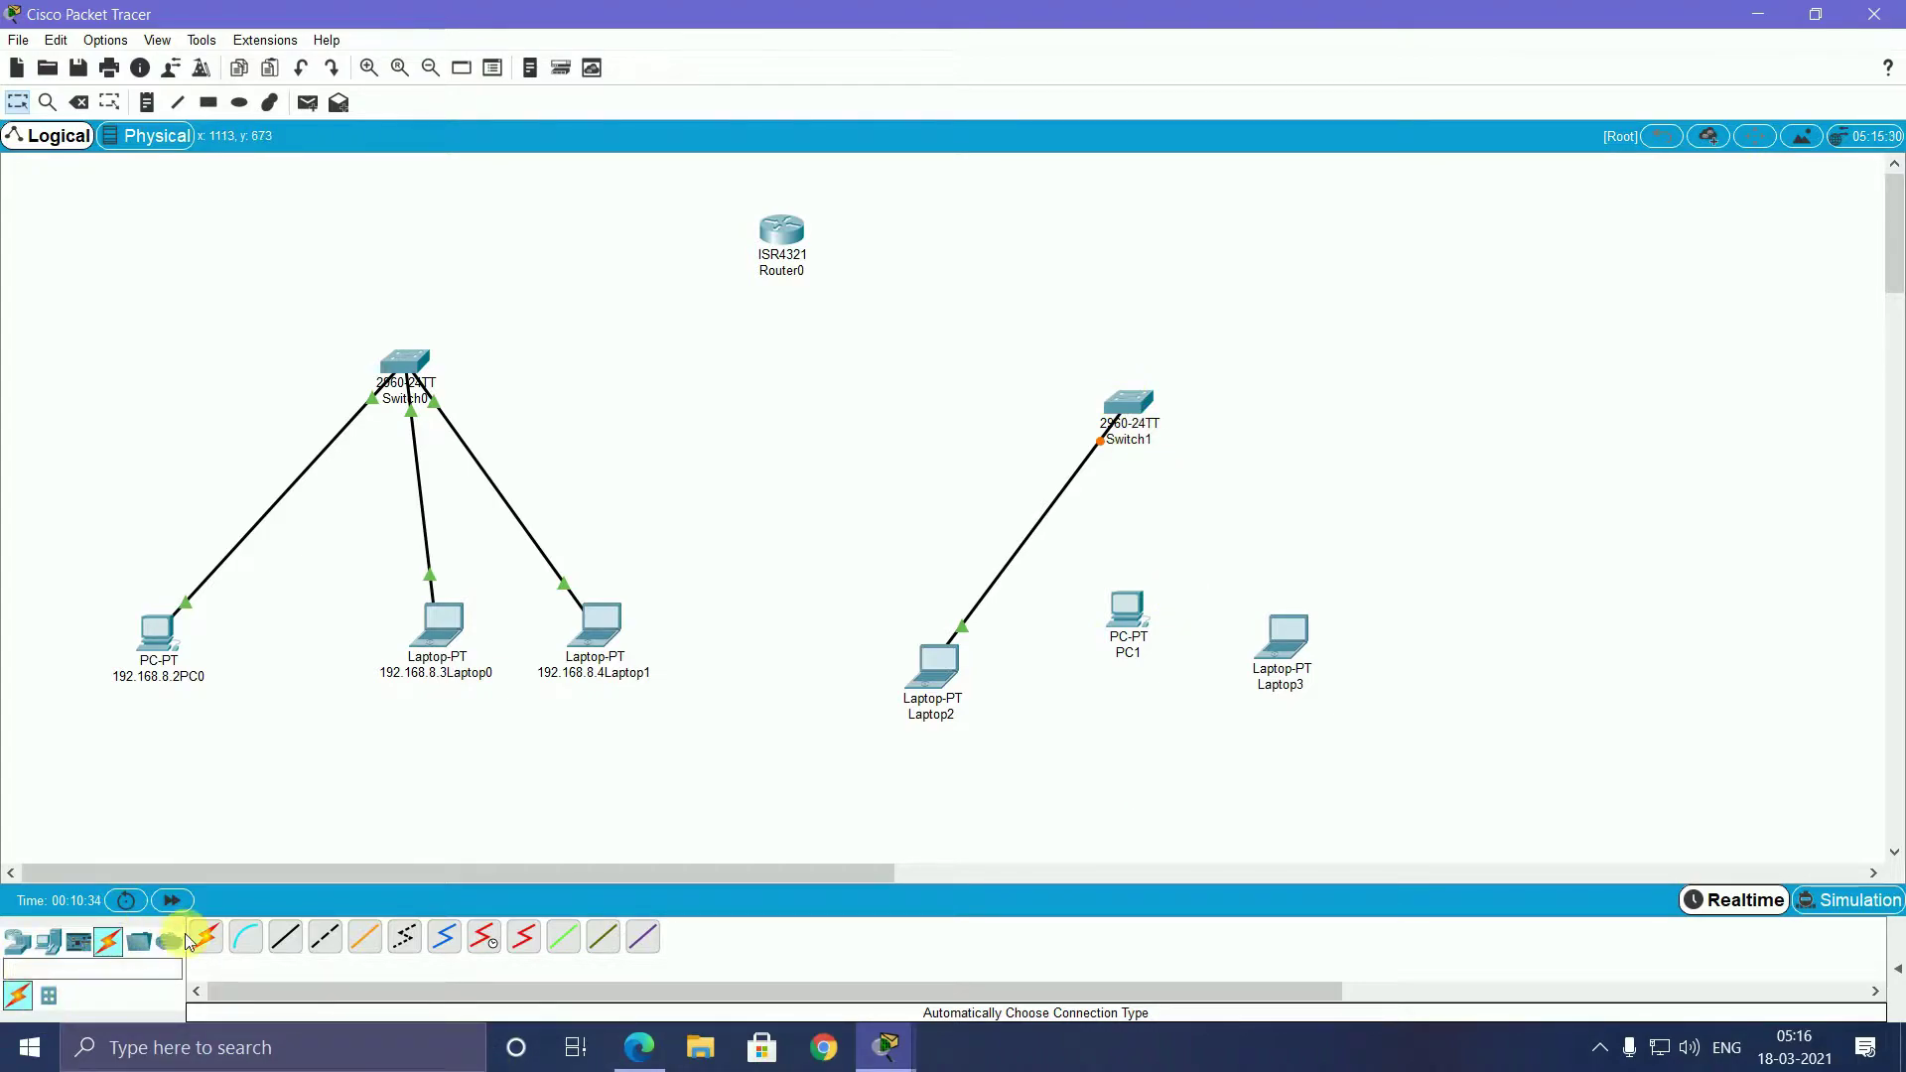
{"action": "left_click", "coordinate": [205, 944]}
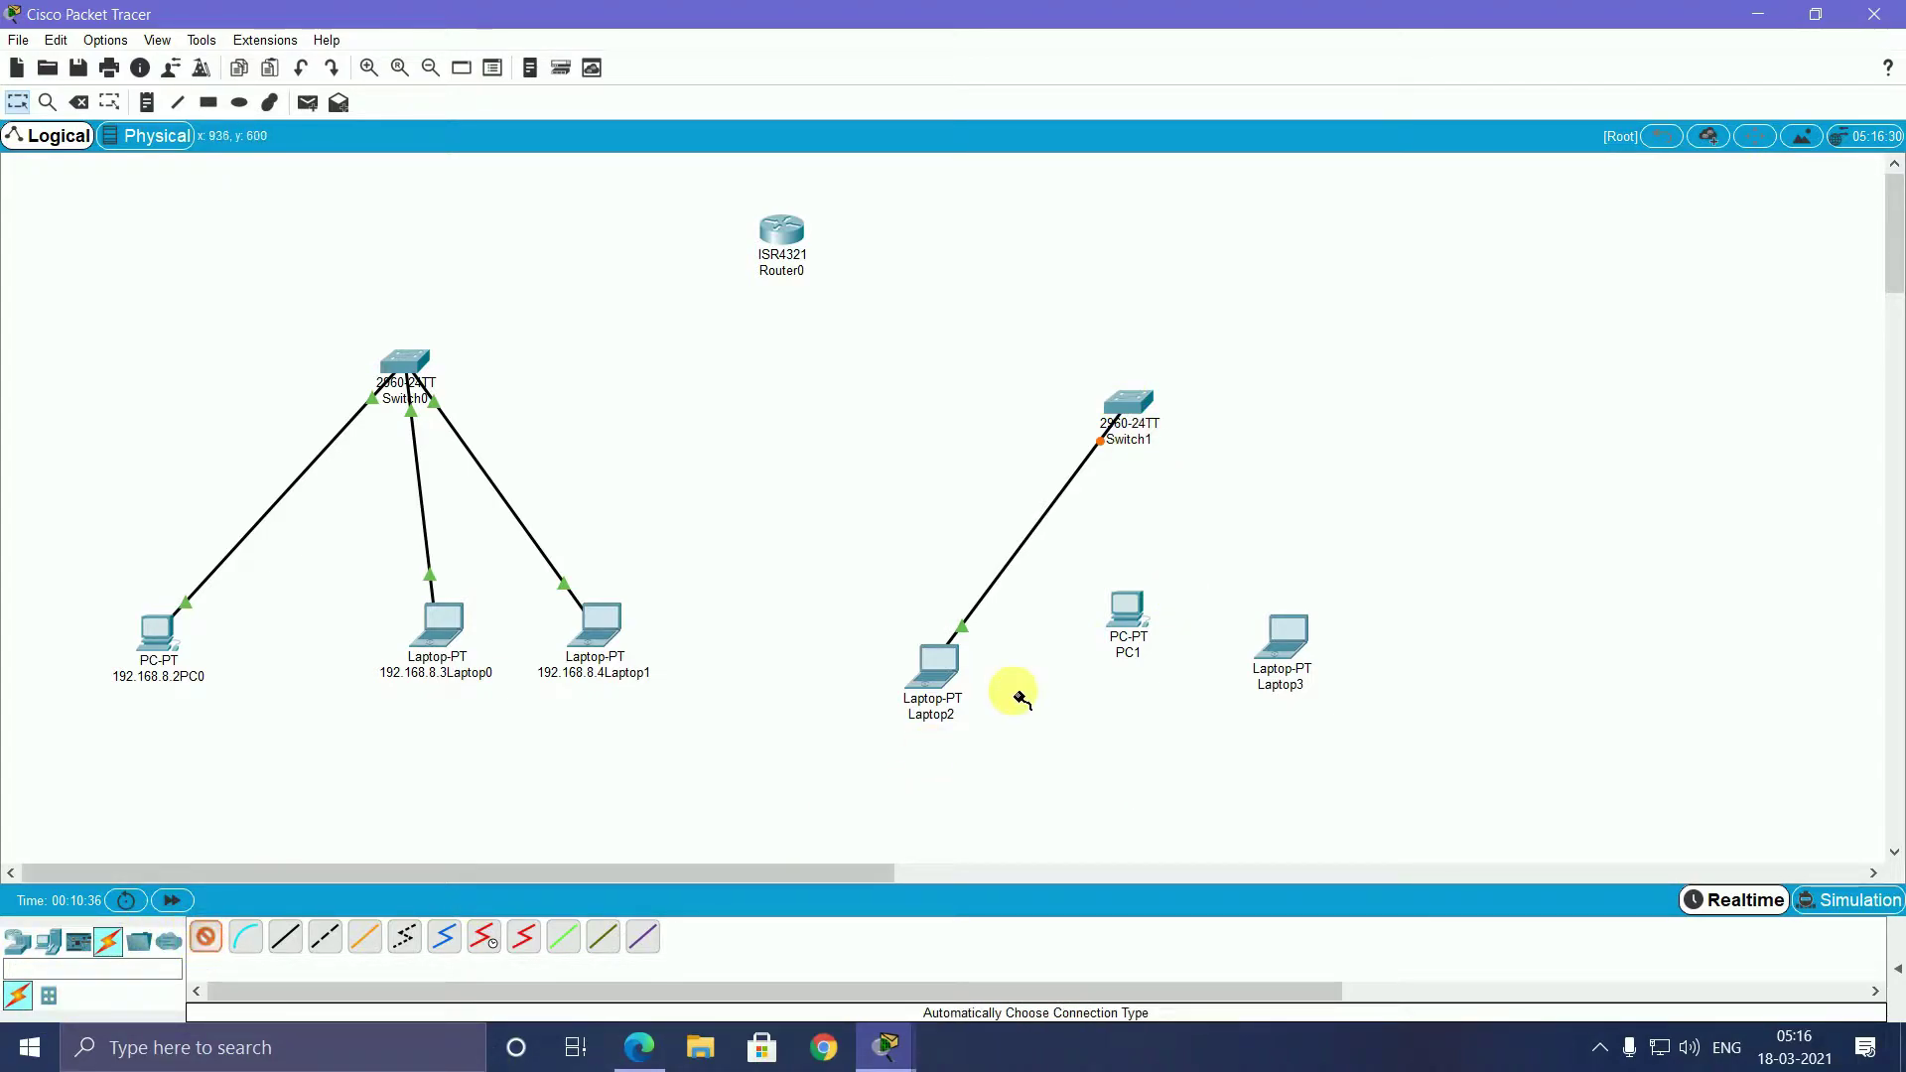
{"action": "left_click", "coordinate": [1129, 602]}
{"action": "left_click", "coordinate": [1117, 410]}
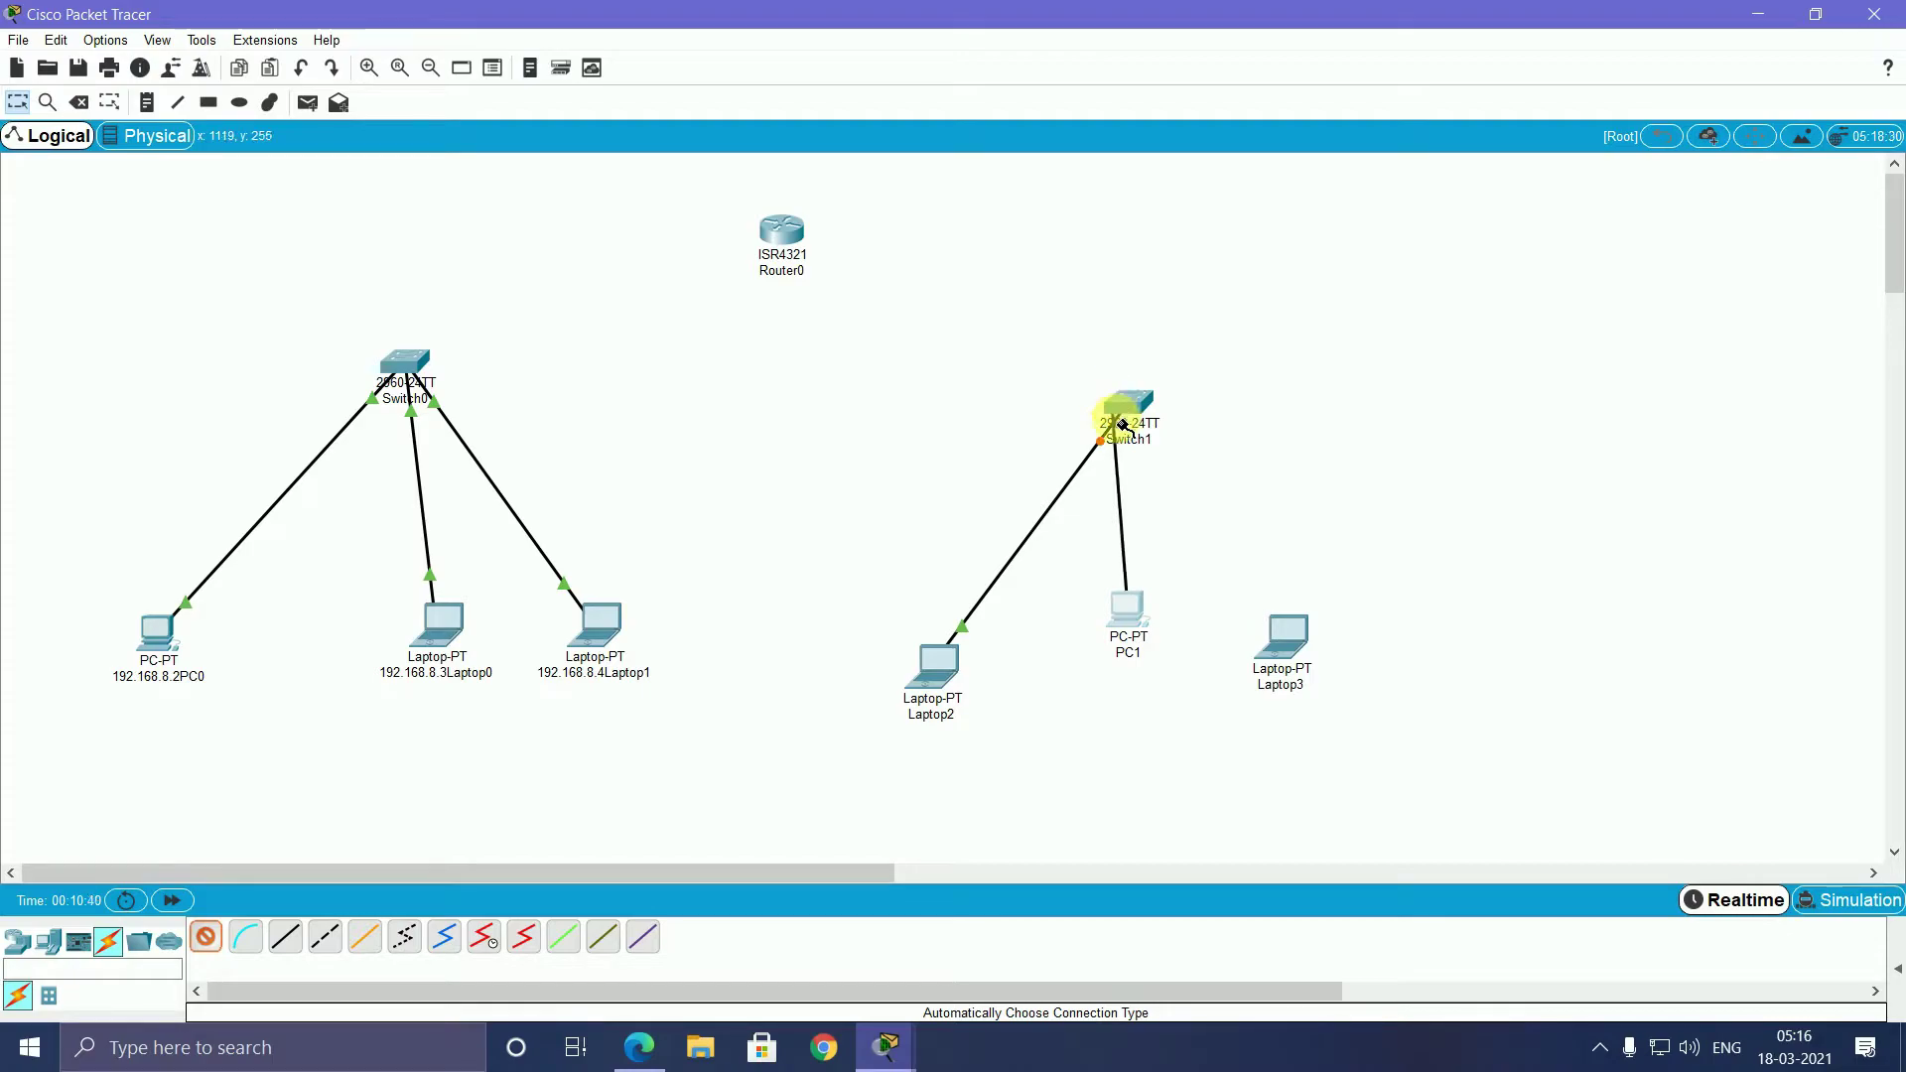
{"action": "left_click", "coordinate": [1125, 407]}
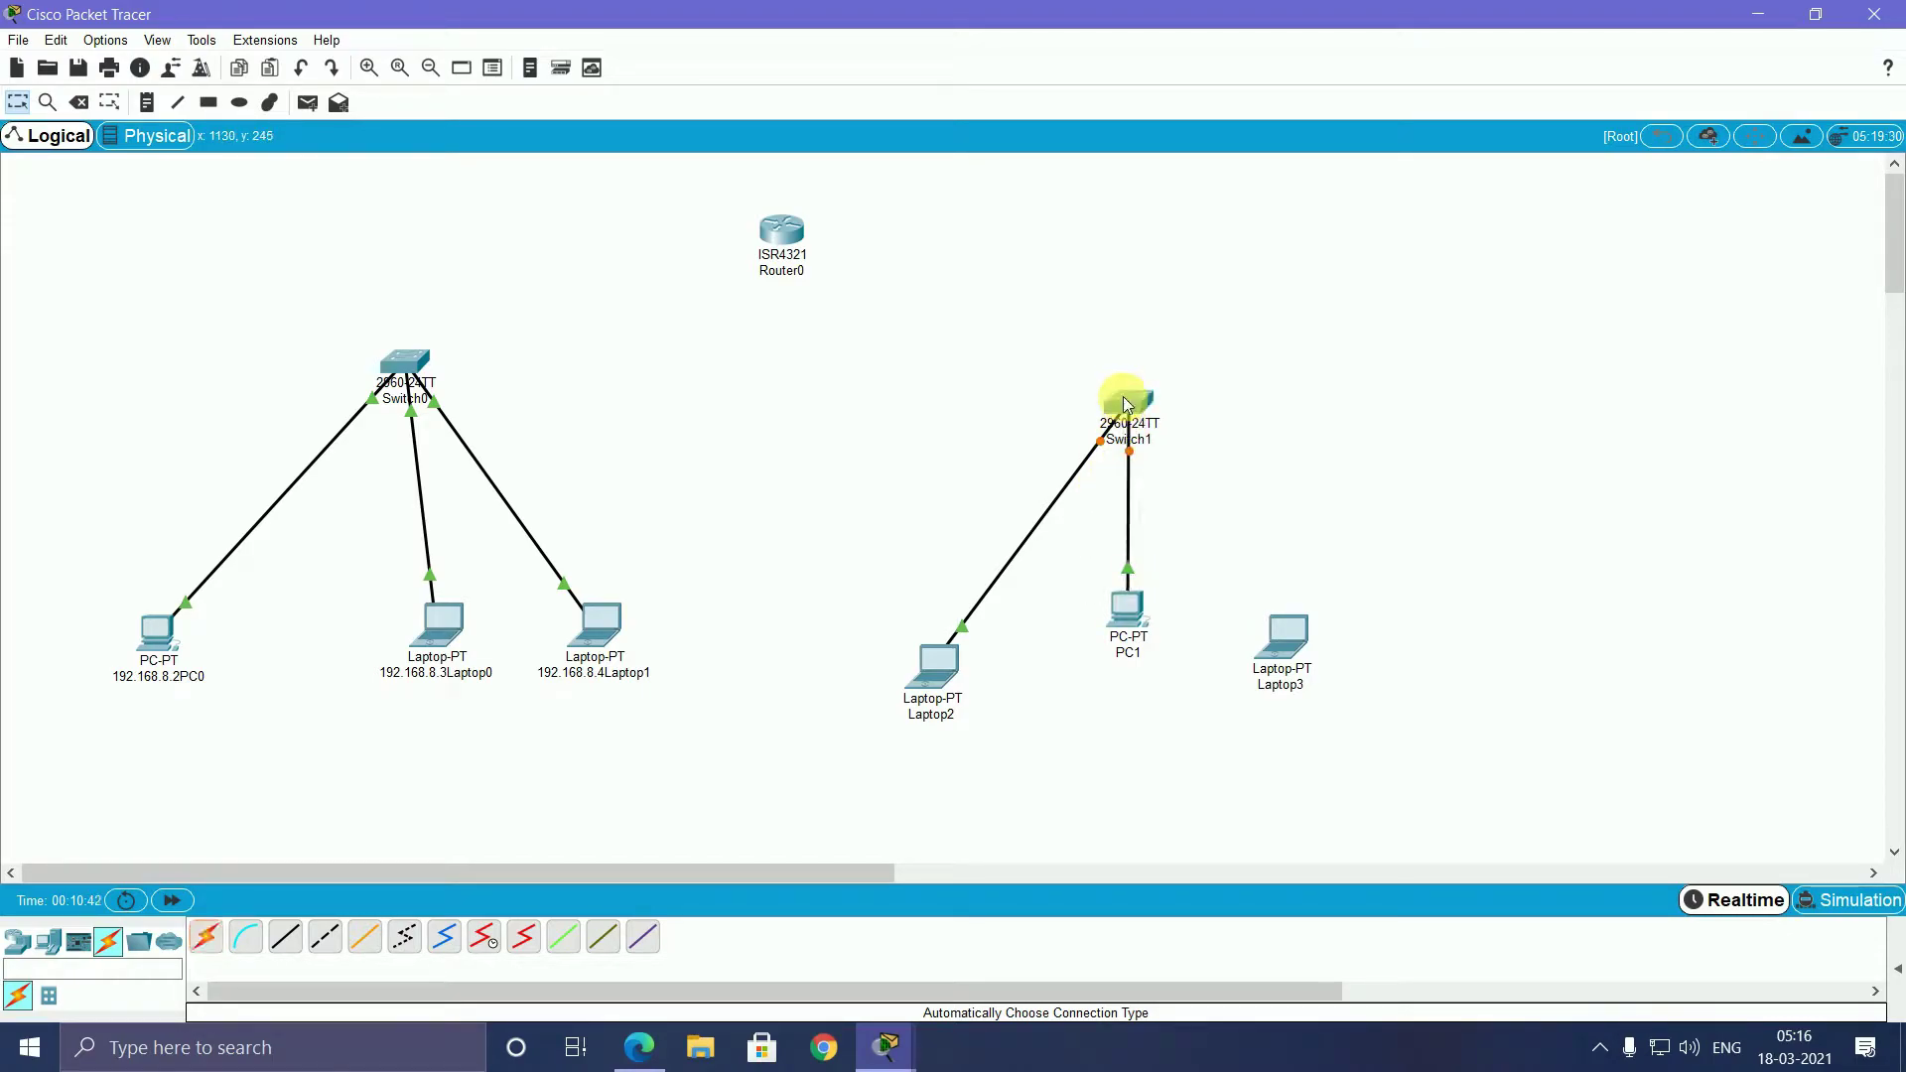
{"action": "left_click", "coordinate": [207, 938]}
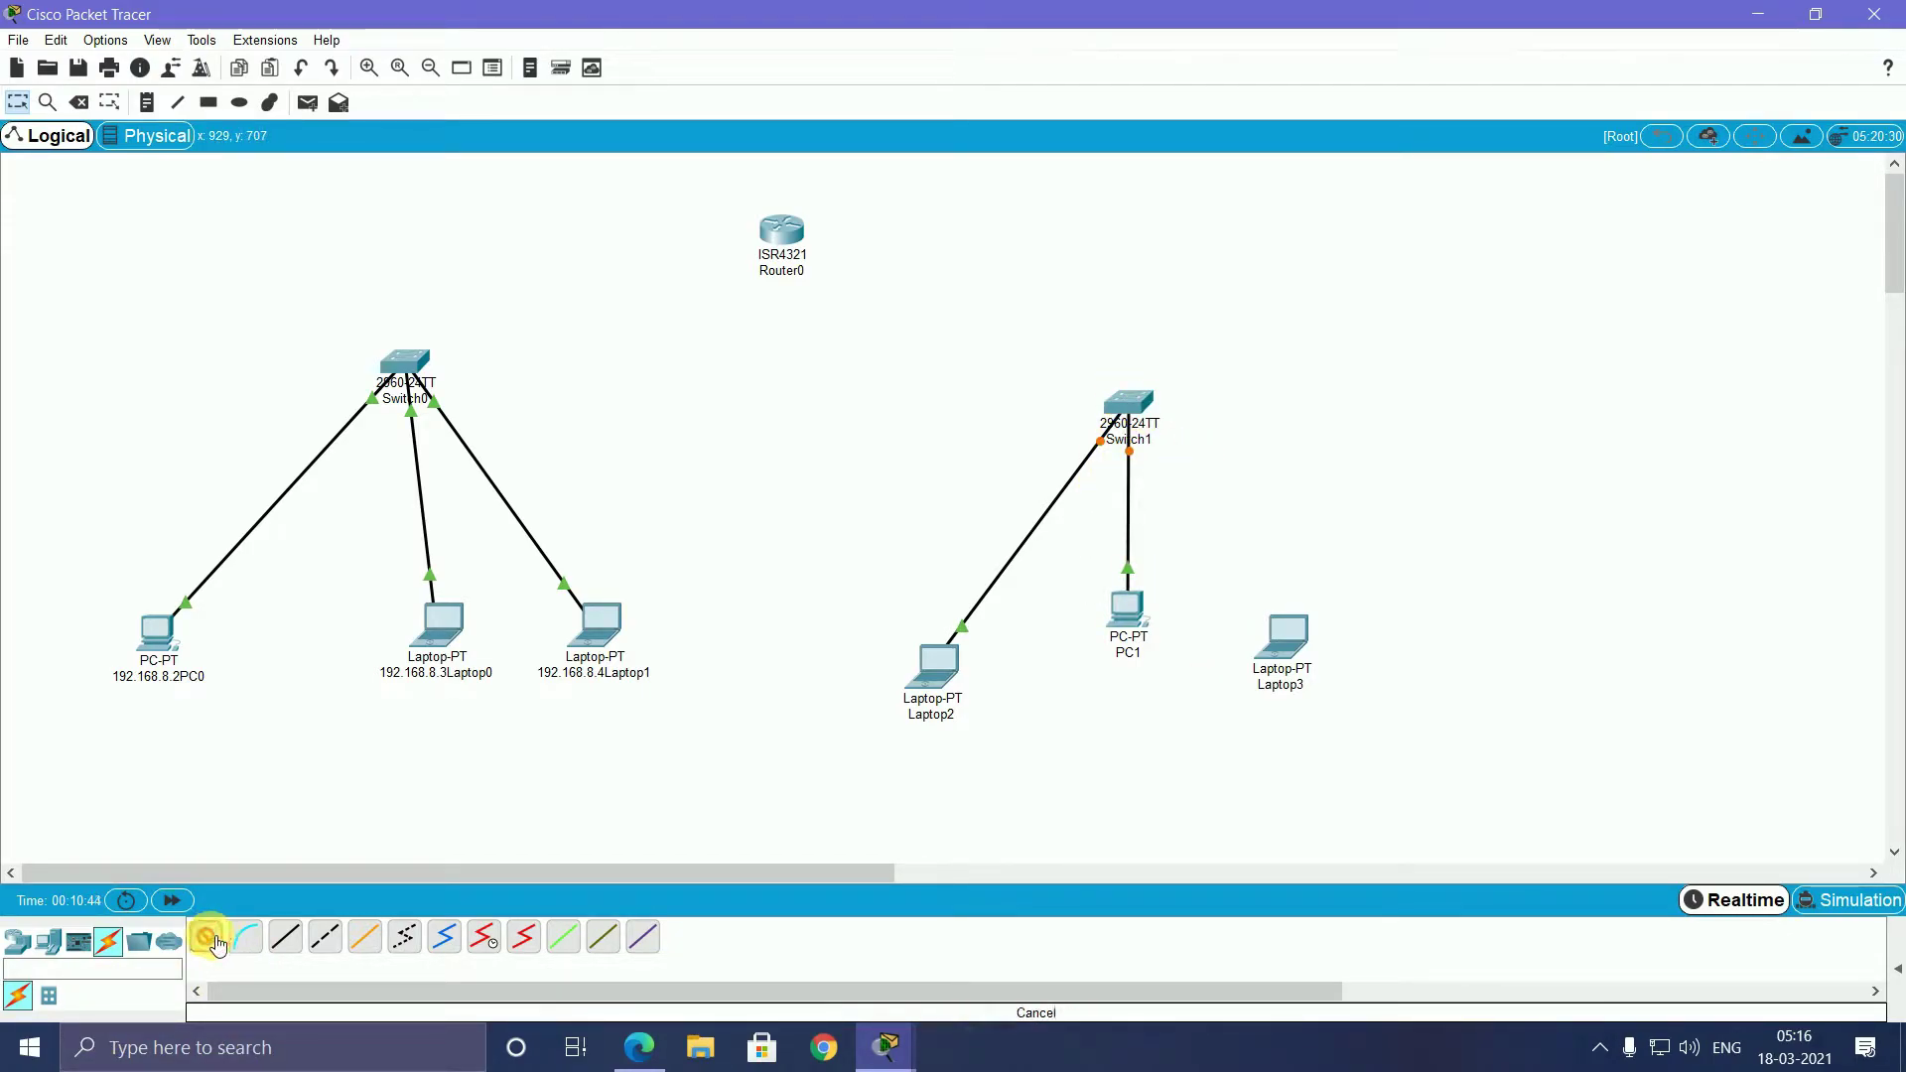
{"action": "left_click", "coordinate": [1303, 615]}
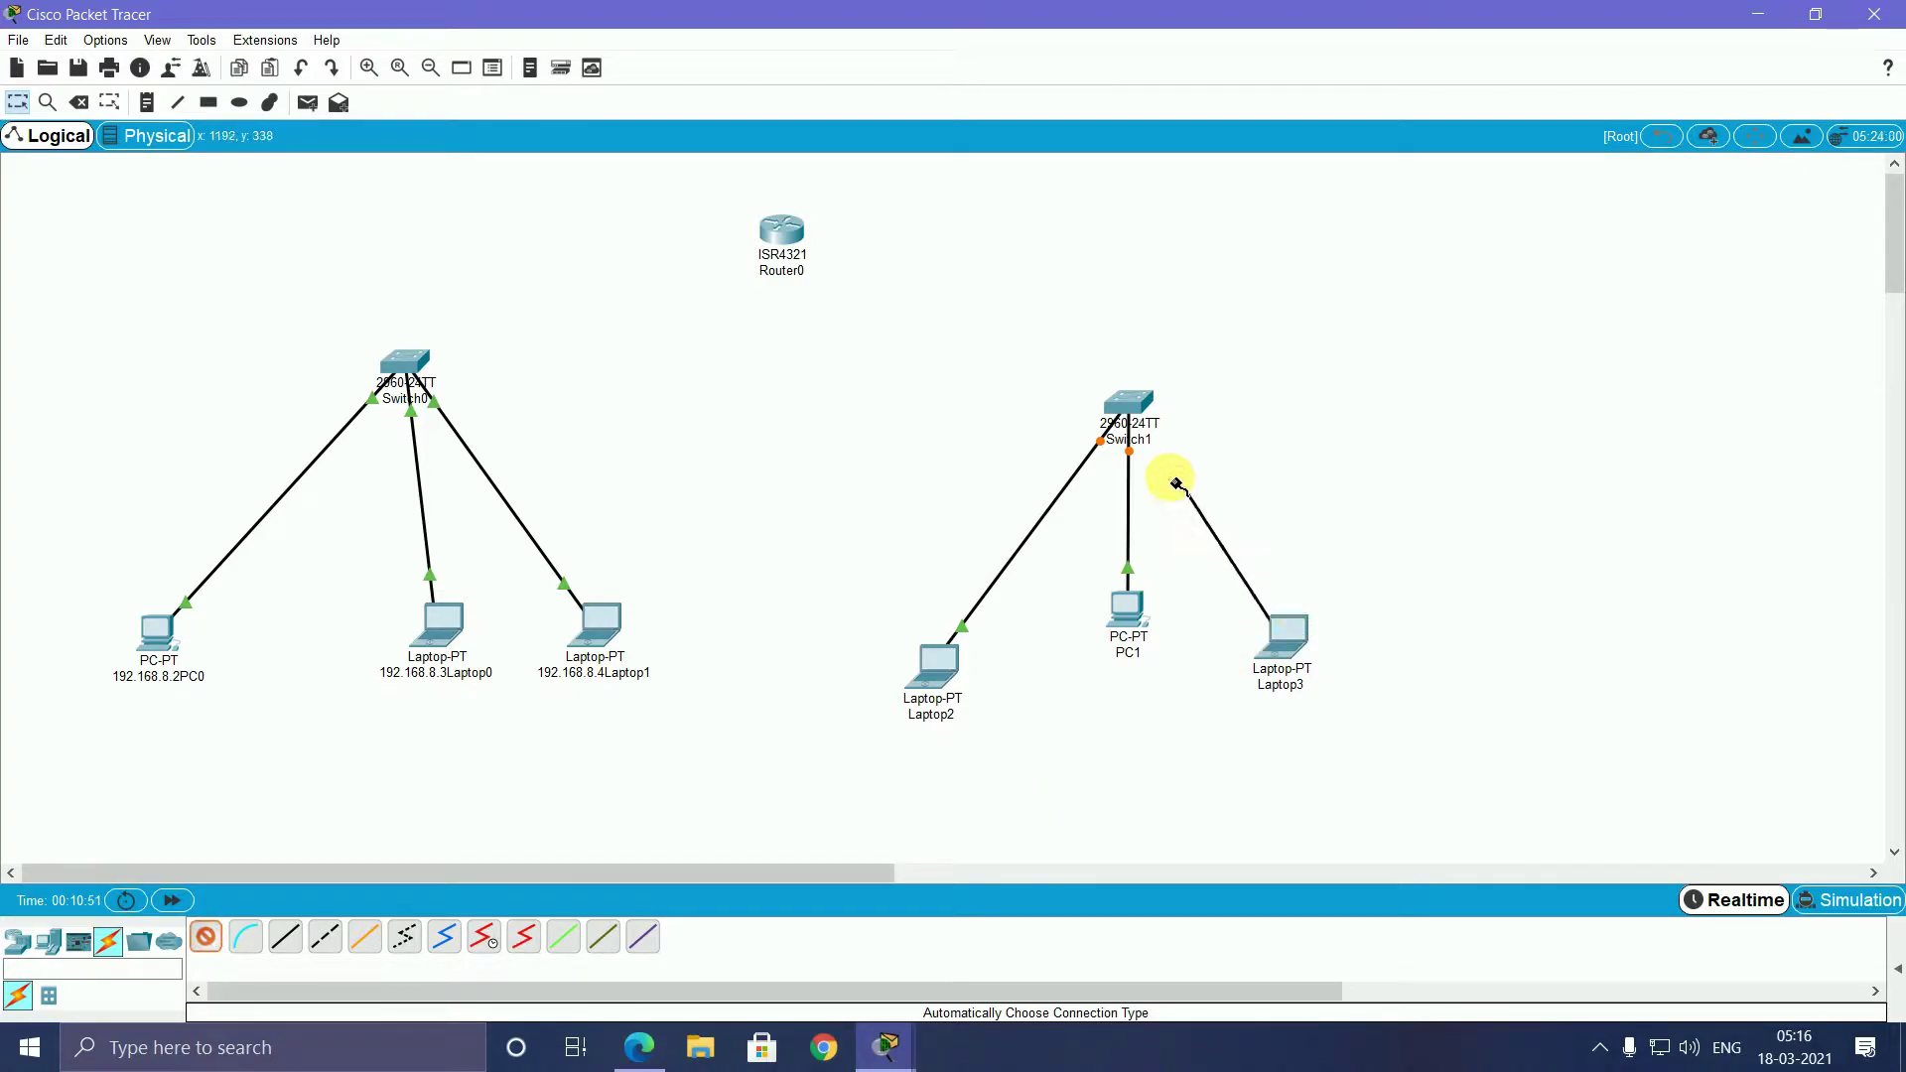
{"action": "left_click", "coordinate": [1133, 402]}
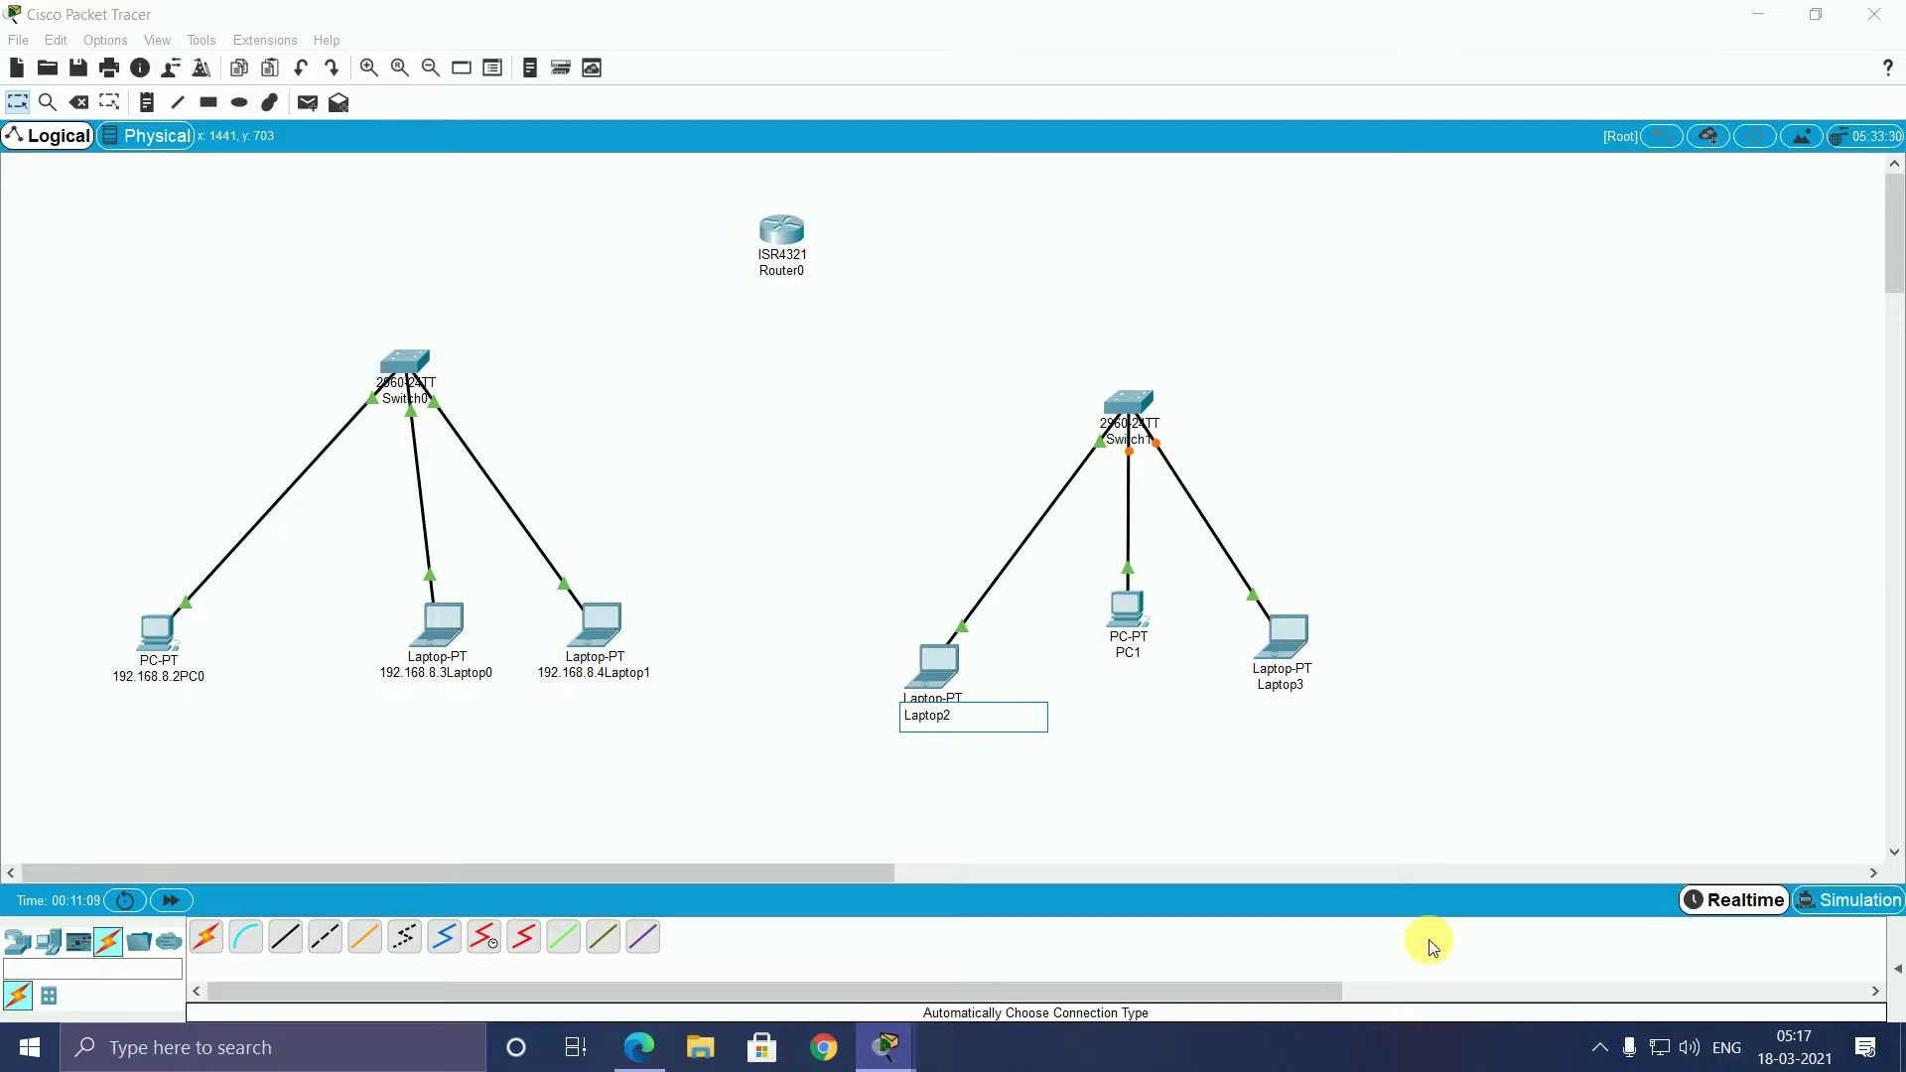
{"action": "type", "text": "1"}
{"action": "type", "text": "92.1"}
{"action": "type", "text": "68.8"}
{"action": "type", "text": ".."}
{"action": "type", "text": "2"}
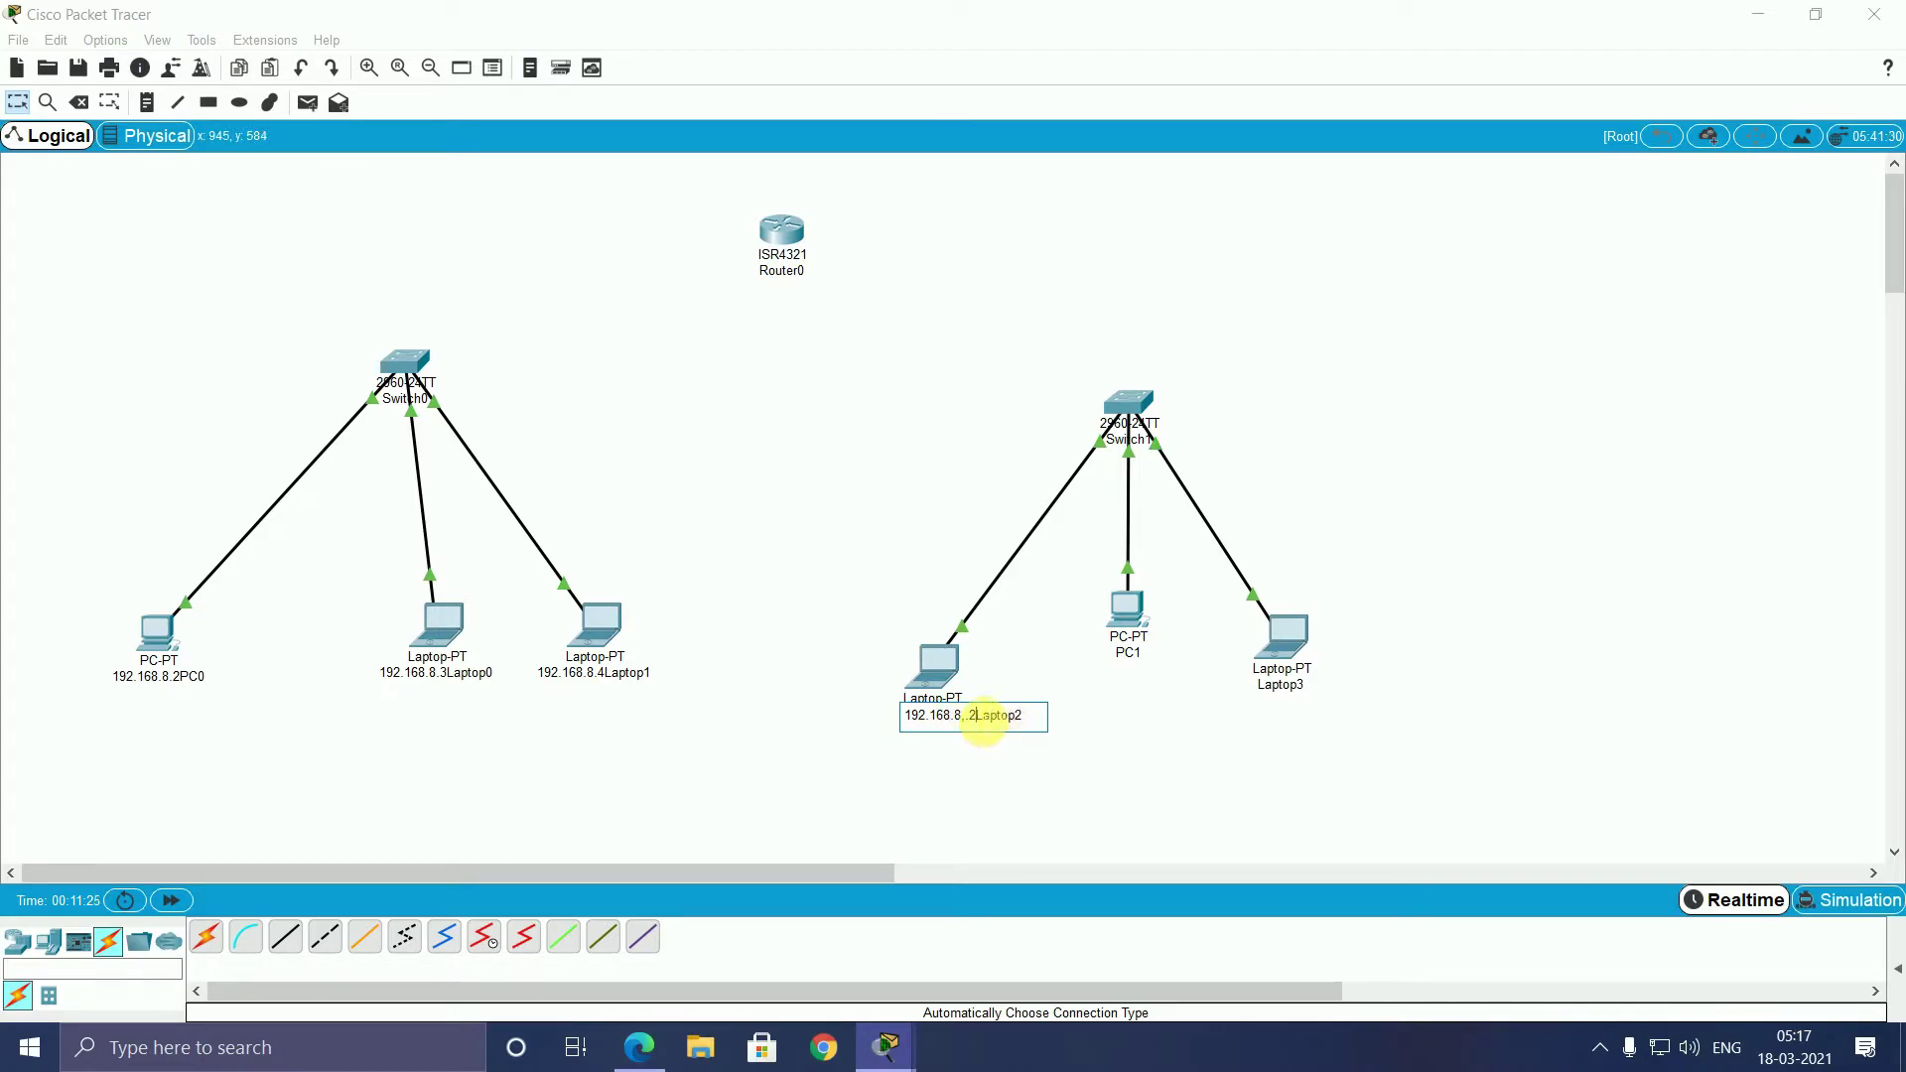
Fix Laptop2's 192.168.9 label, then label PC1 192.168.9.3 and Laptop3 192.168.9.4
{"action": "left_click_drag", "start_coordinate": [978, 716], "coordinate": [904, 716]}
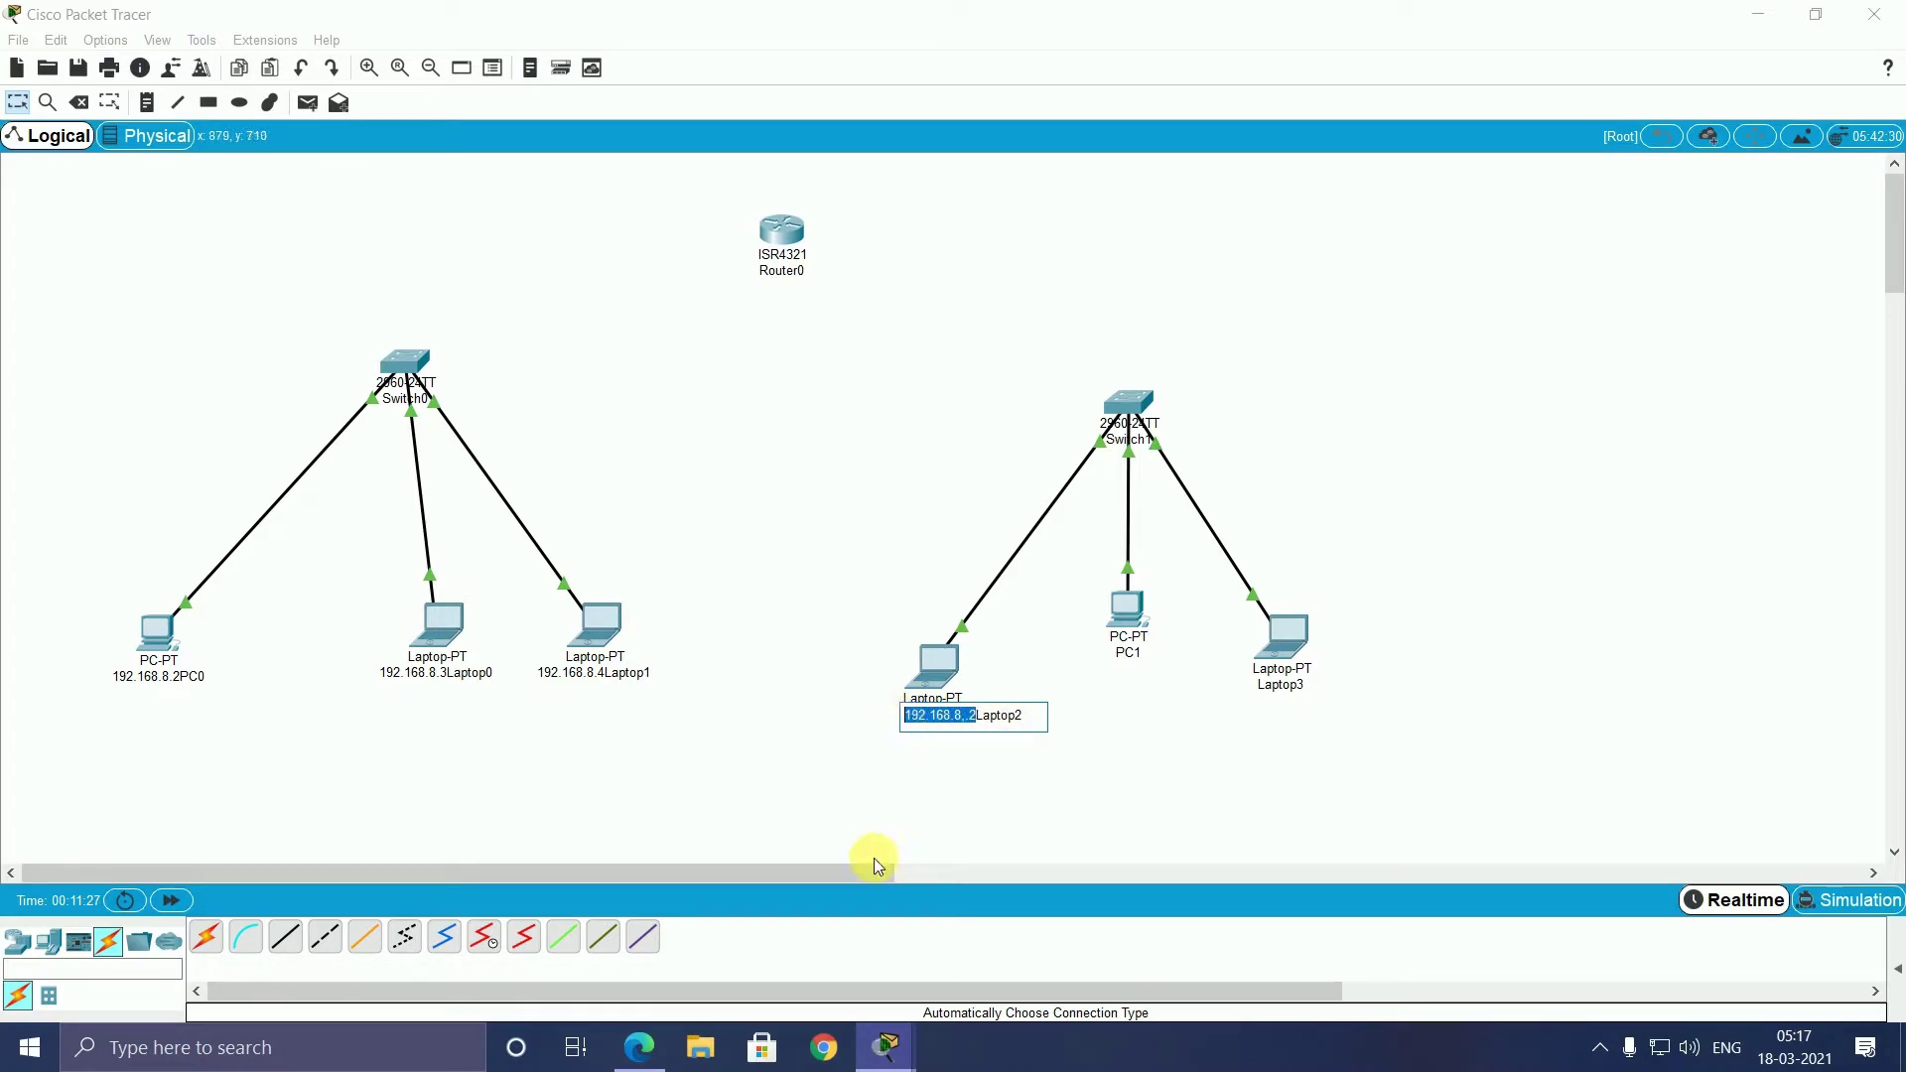
{"action": "key", "text": "BackSpace"}
{"action": "type", "text": "1"}
{"action": "type", "text": "92.1"}
{"action": "type", "text": "68."}
{"action": "type", "text": "9"}
{"action": "type", "text": ","}
{"action": "key", "text": "BackSpace"}
{"action": "type", "text": ".2"}
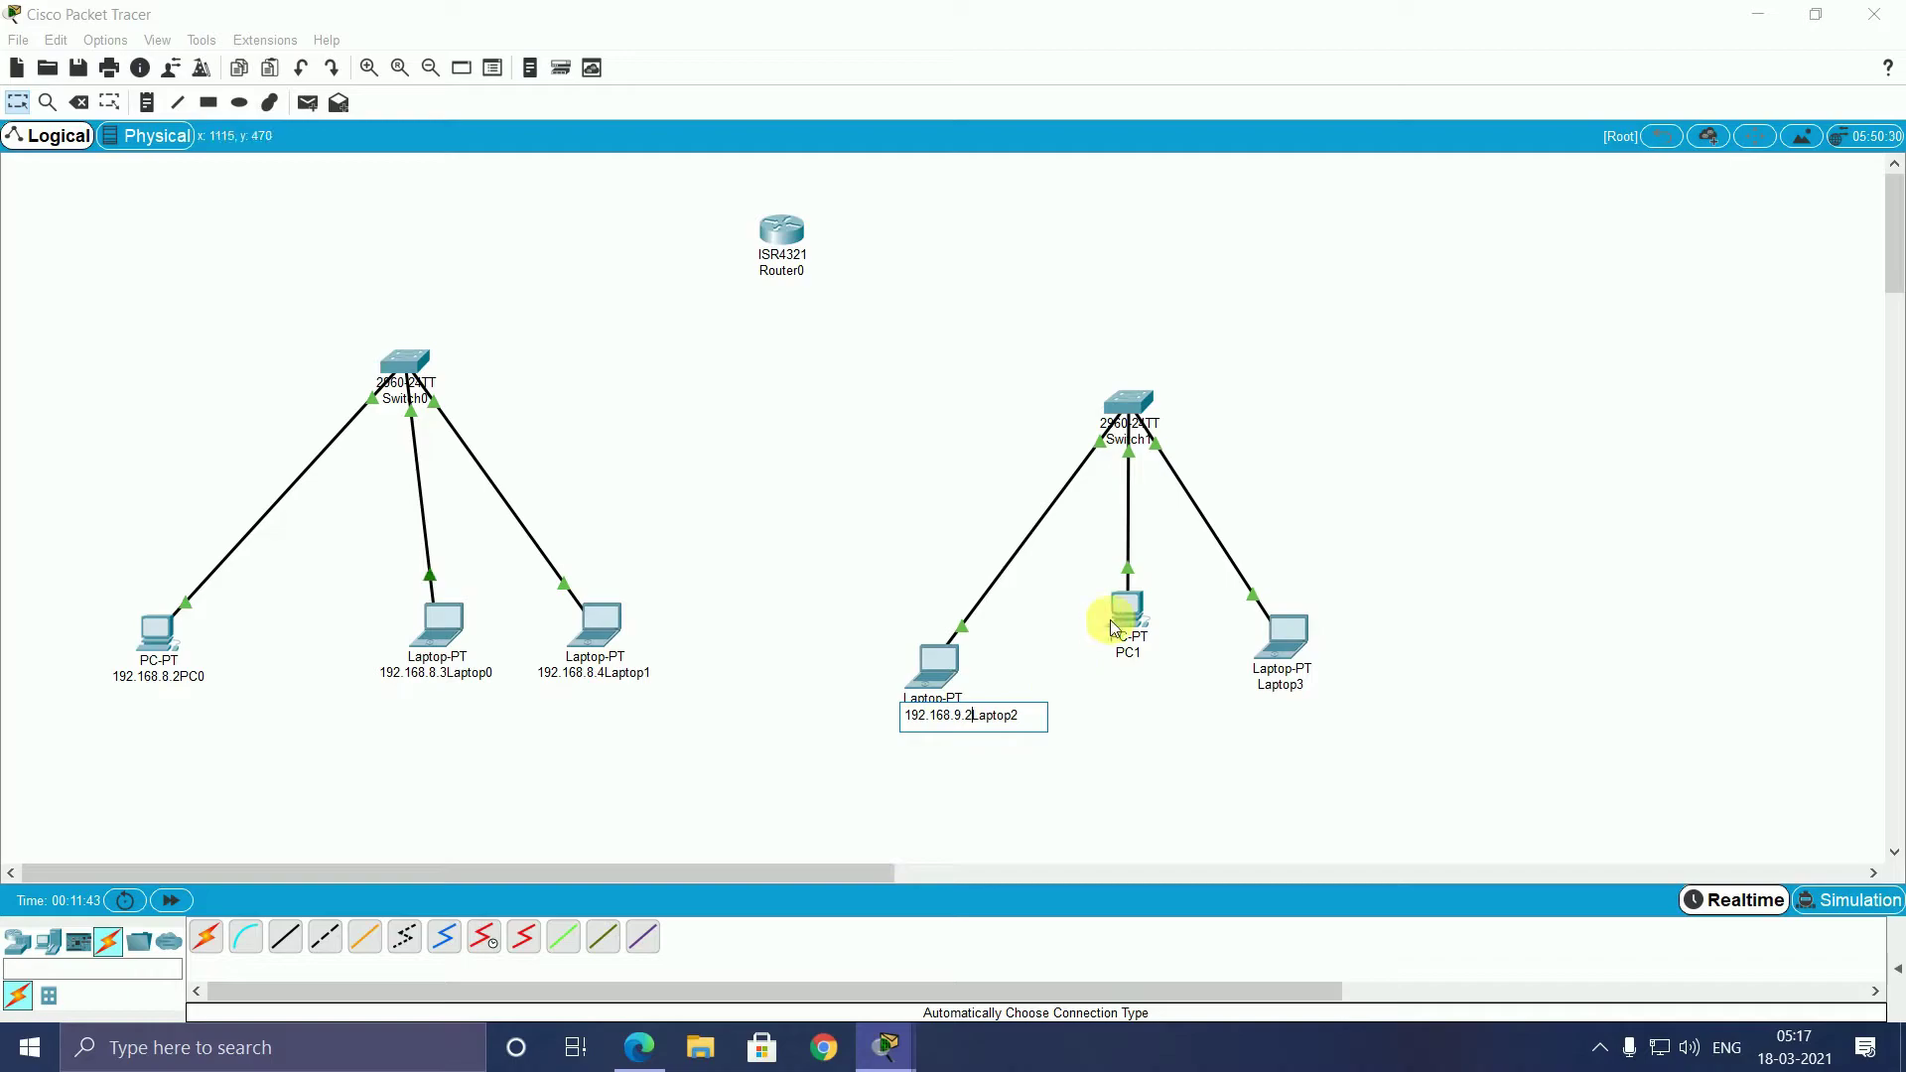
{"action": "left_click", "coordinate": [1132, 656]}
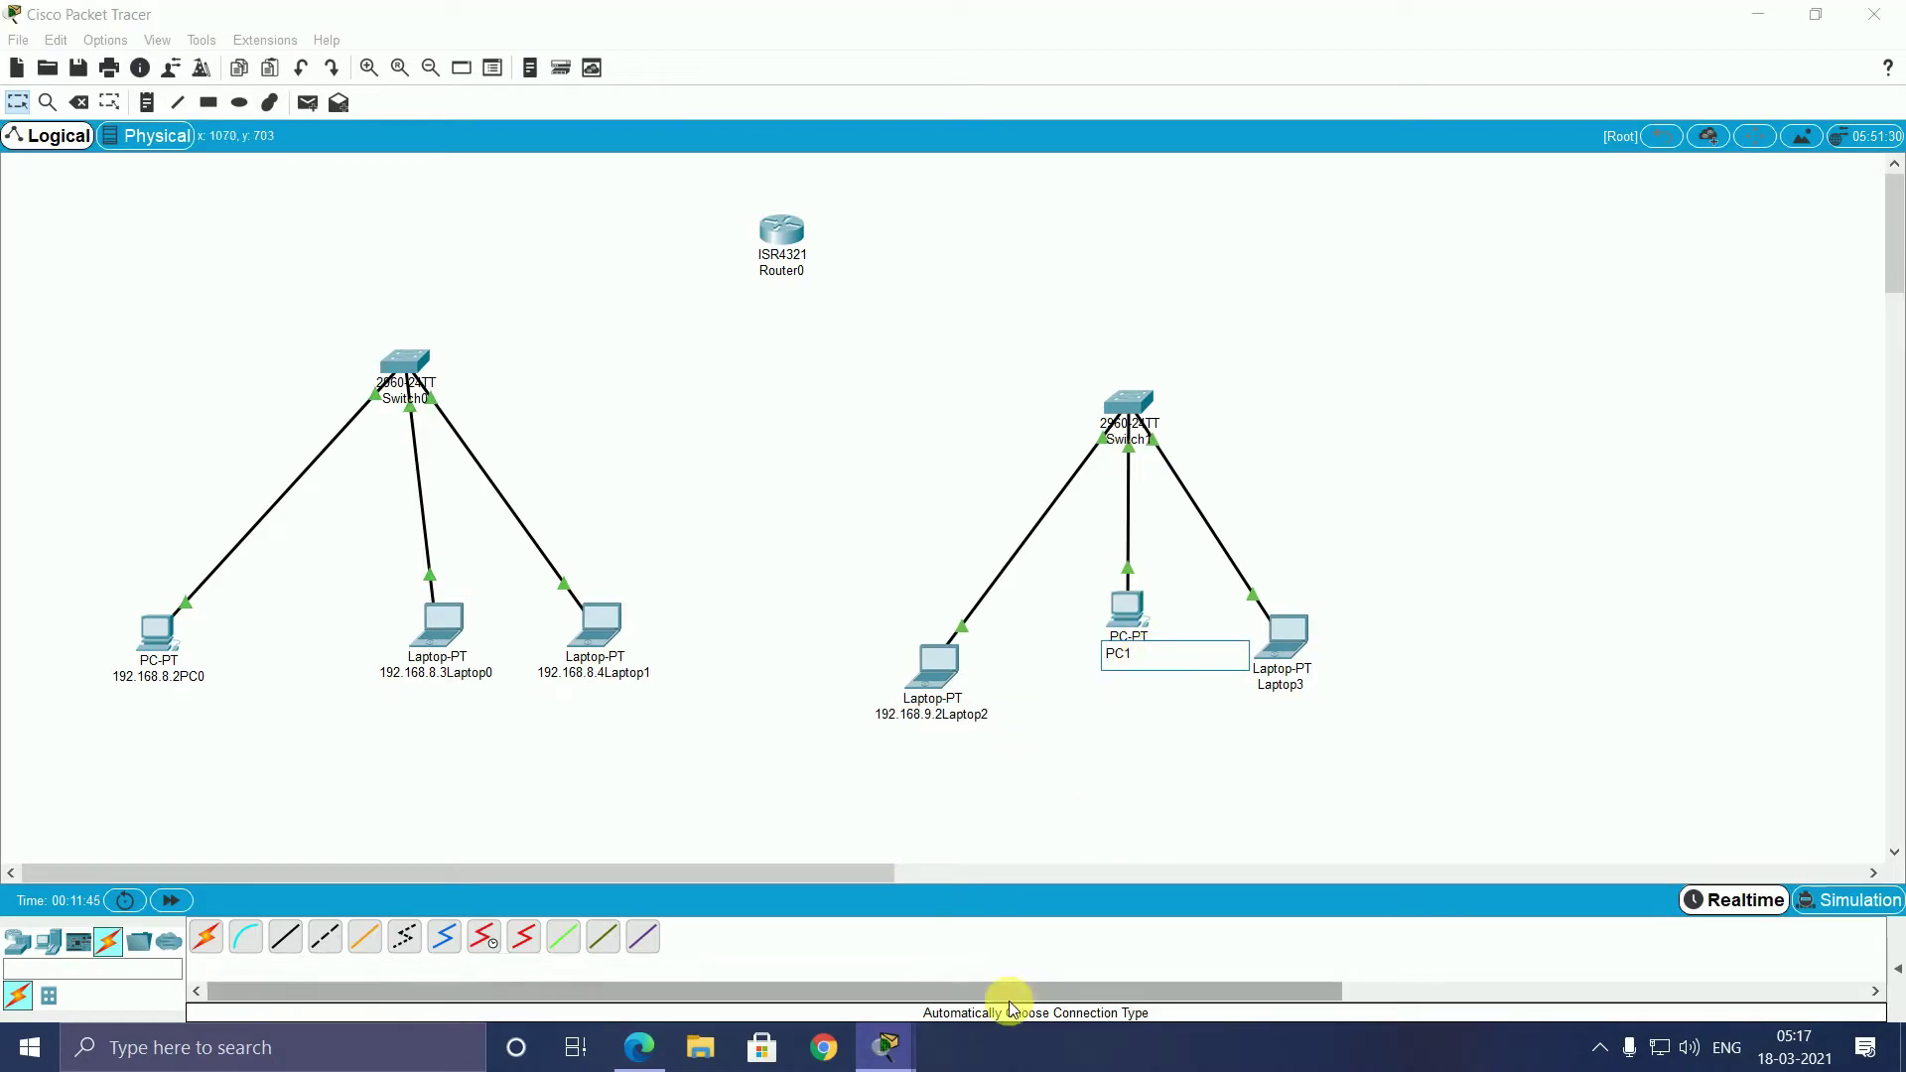
{"action": "type", "text": "192."}
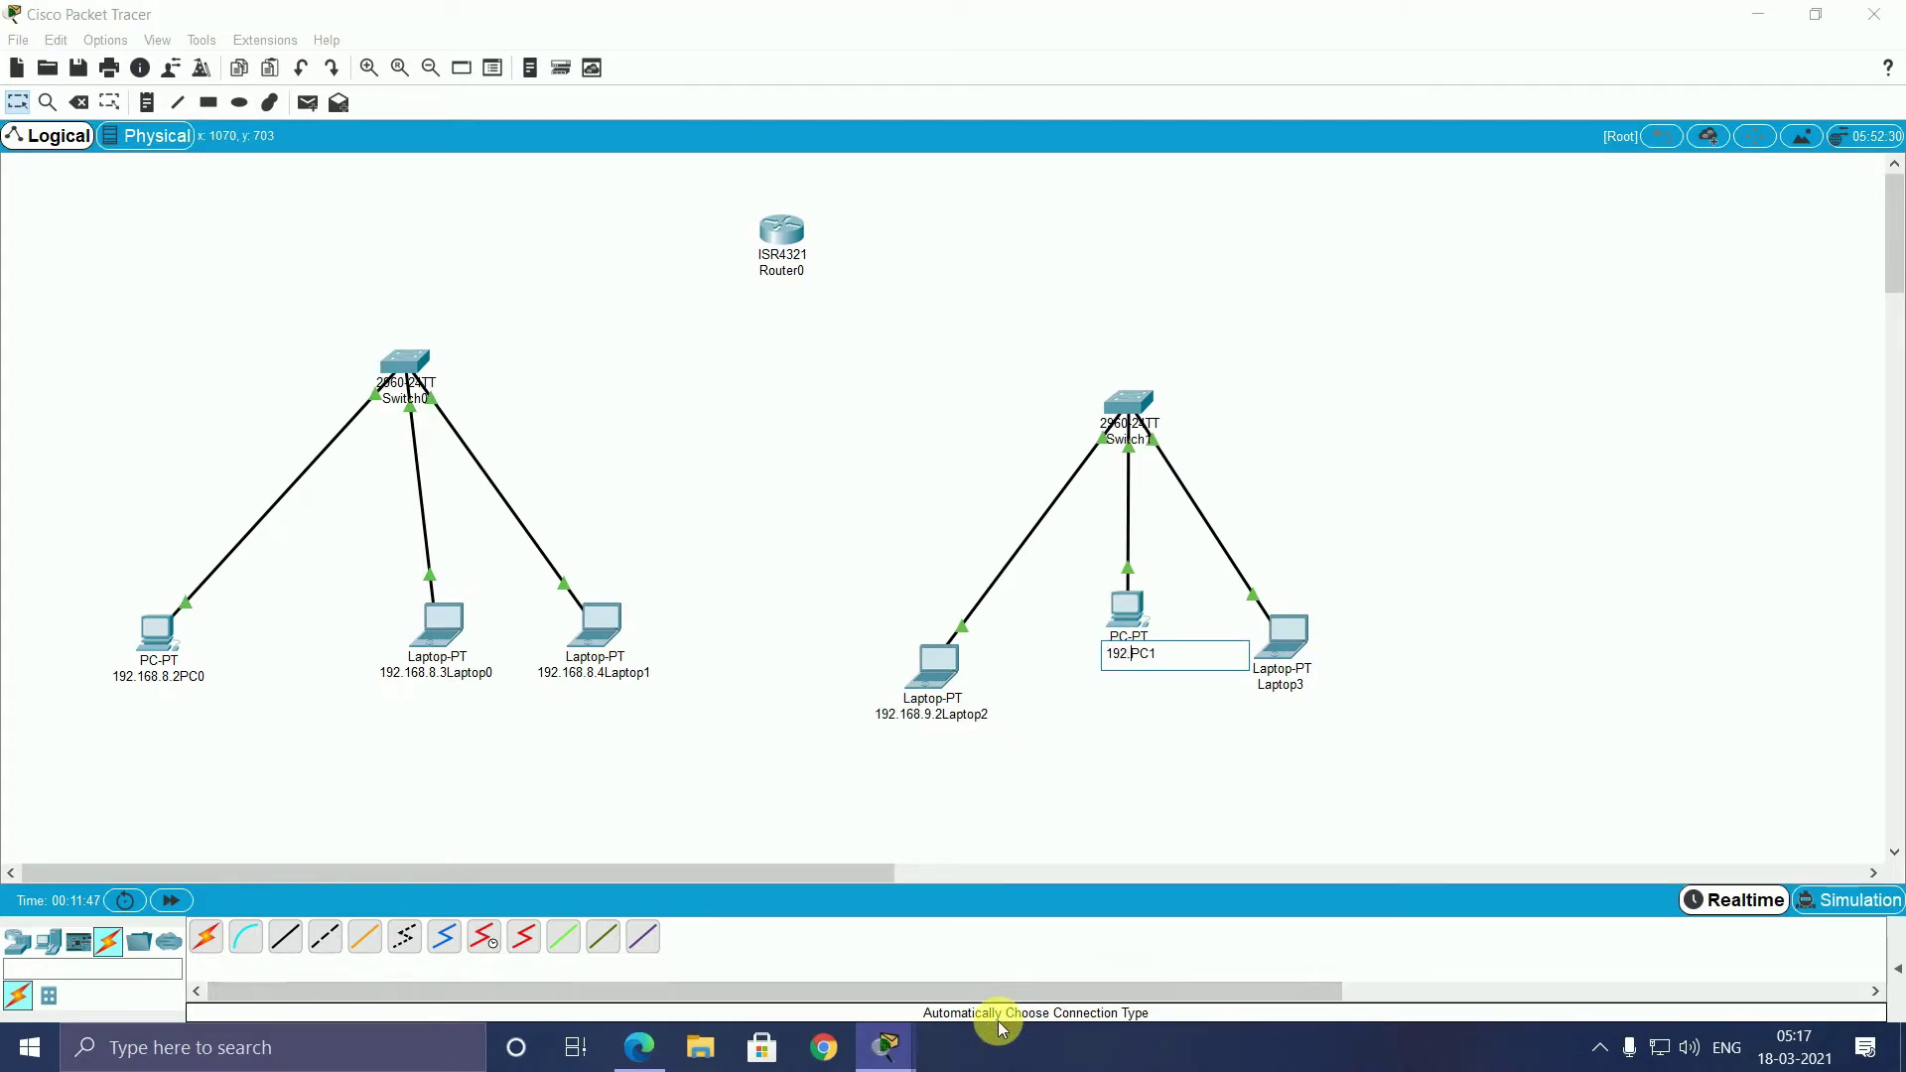
{"action": "type", "text": "168"}
{"action": "type", "text": "9."}
{"action": "type", "text": "3"}
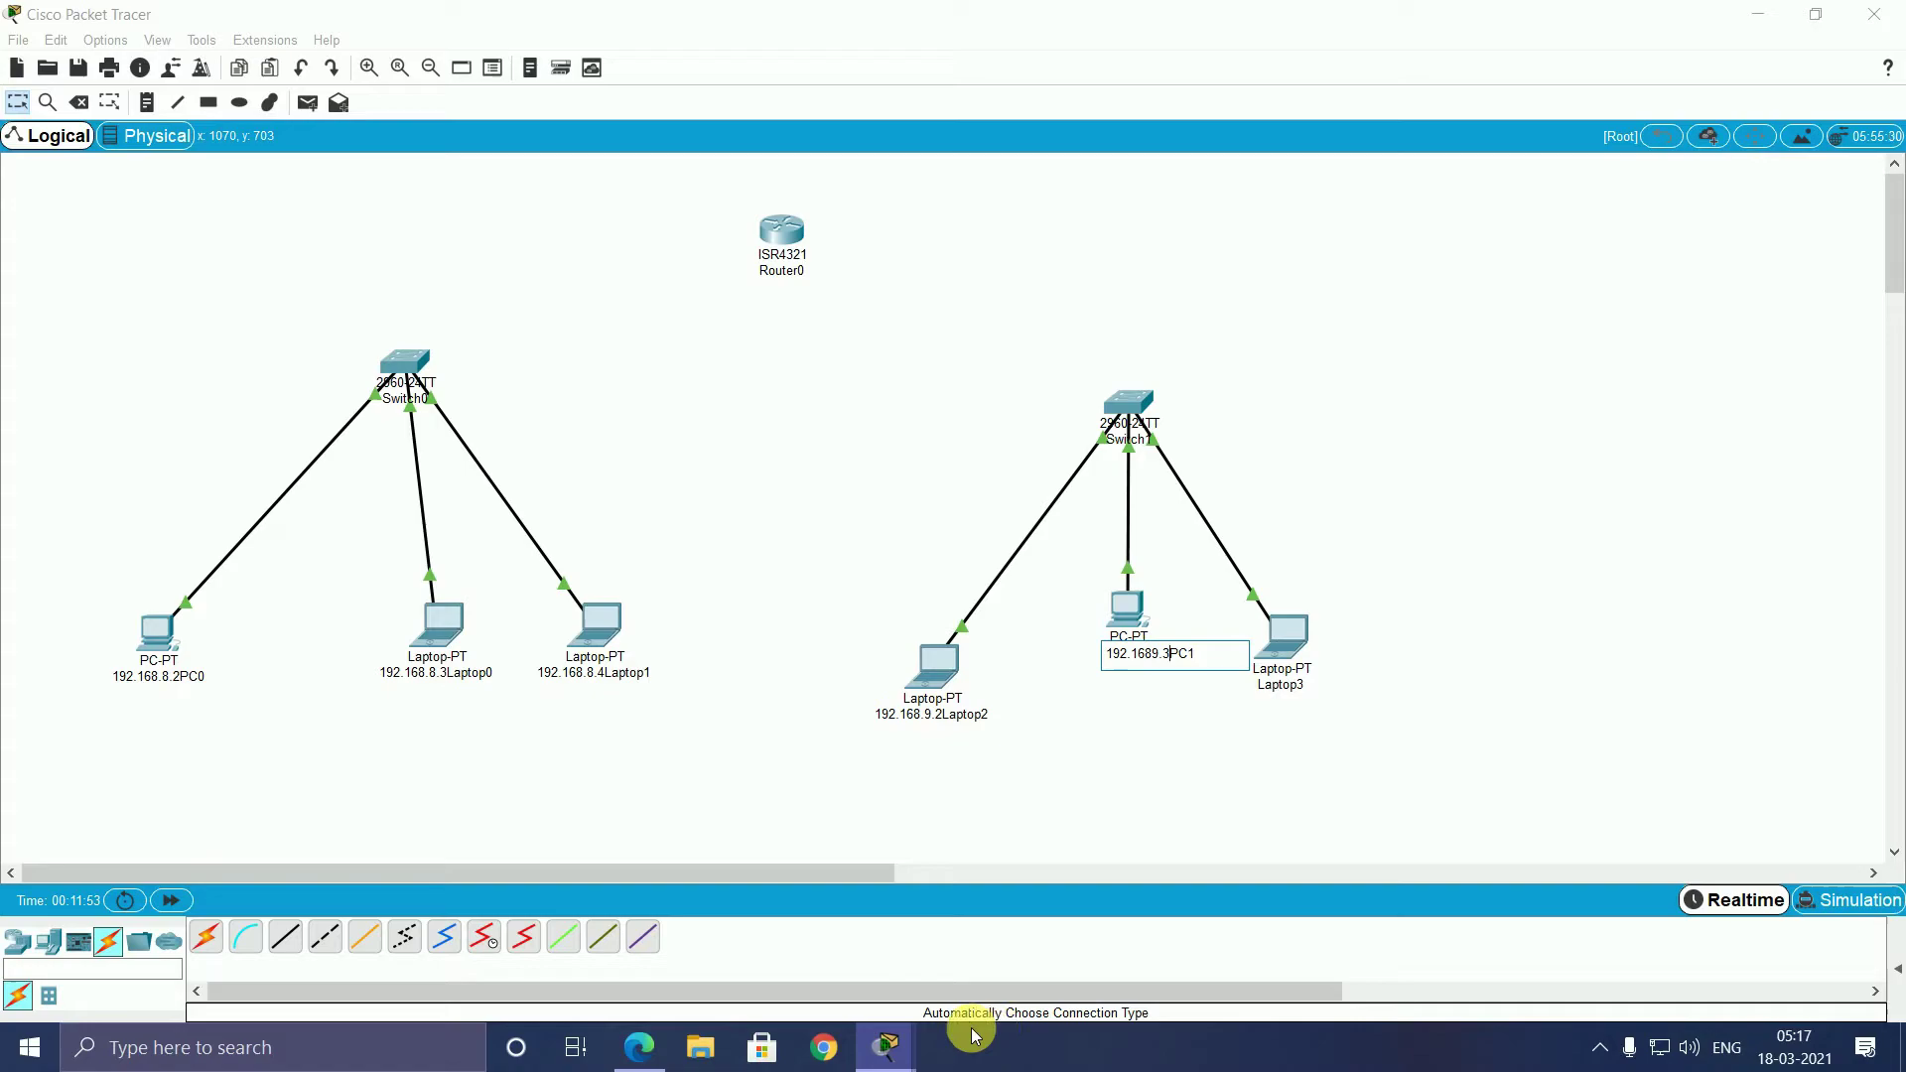
{"action": "left_click", "coordinate": [1294, 685]}
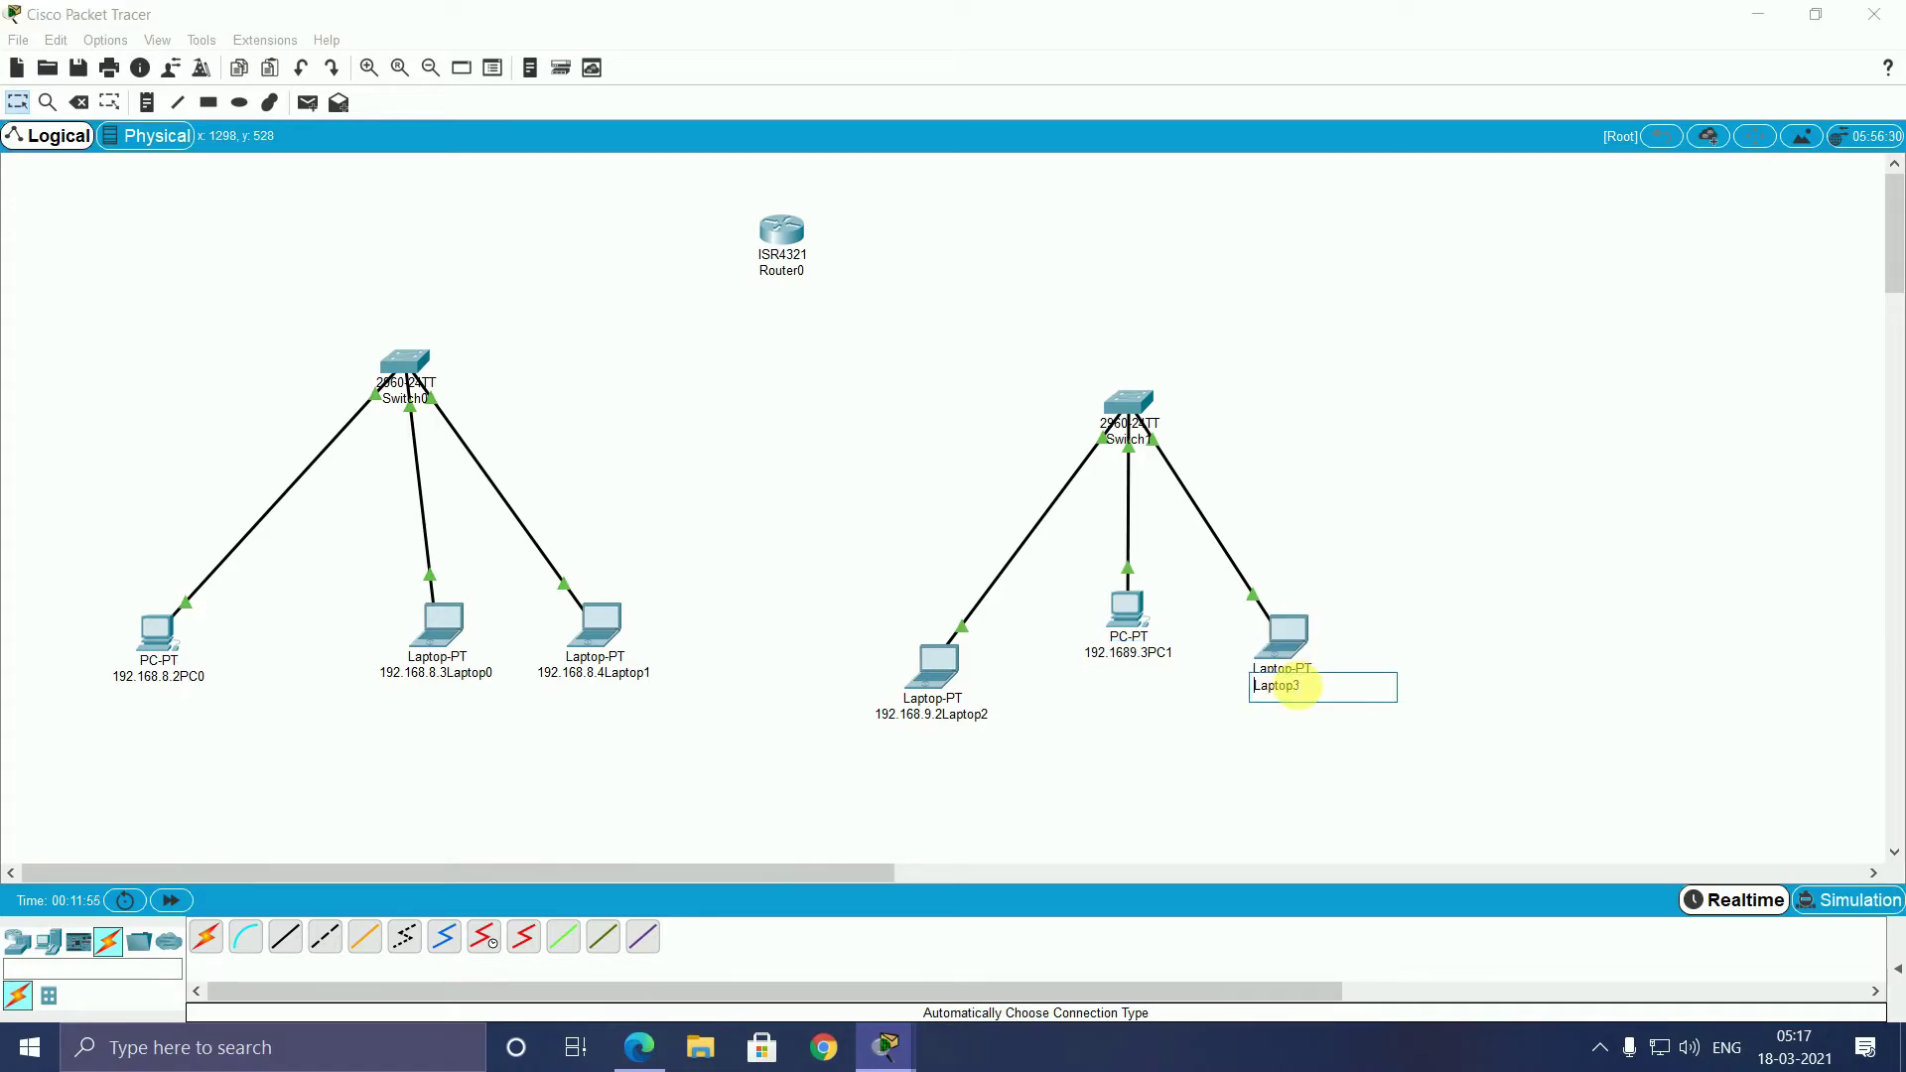
{"action": "type", "text": "192"}
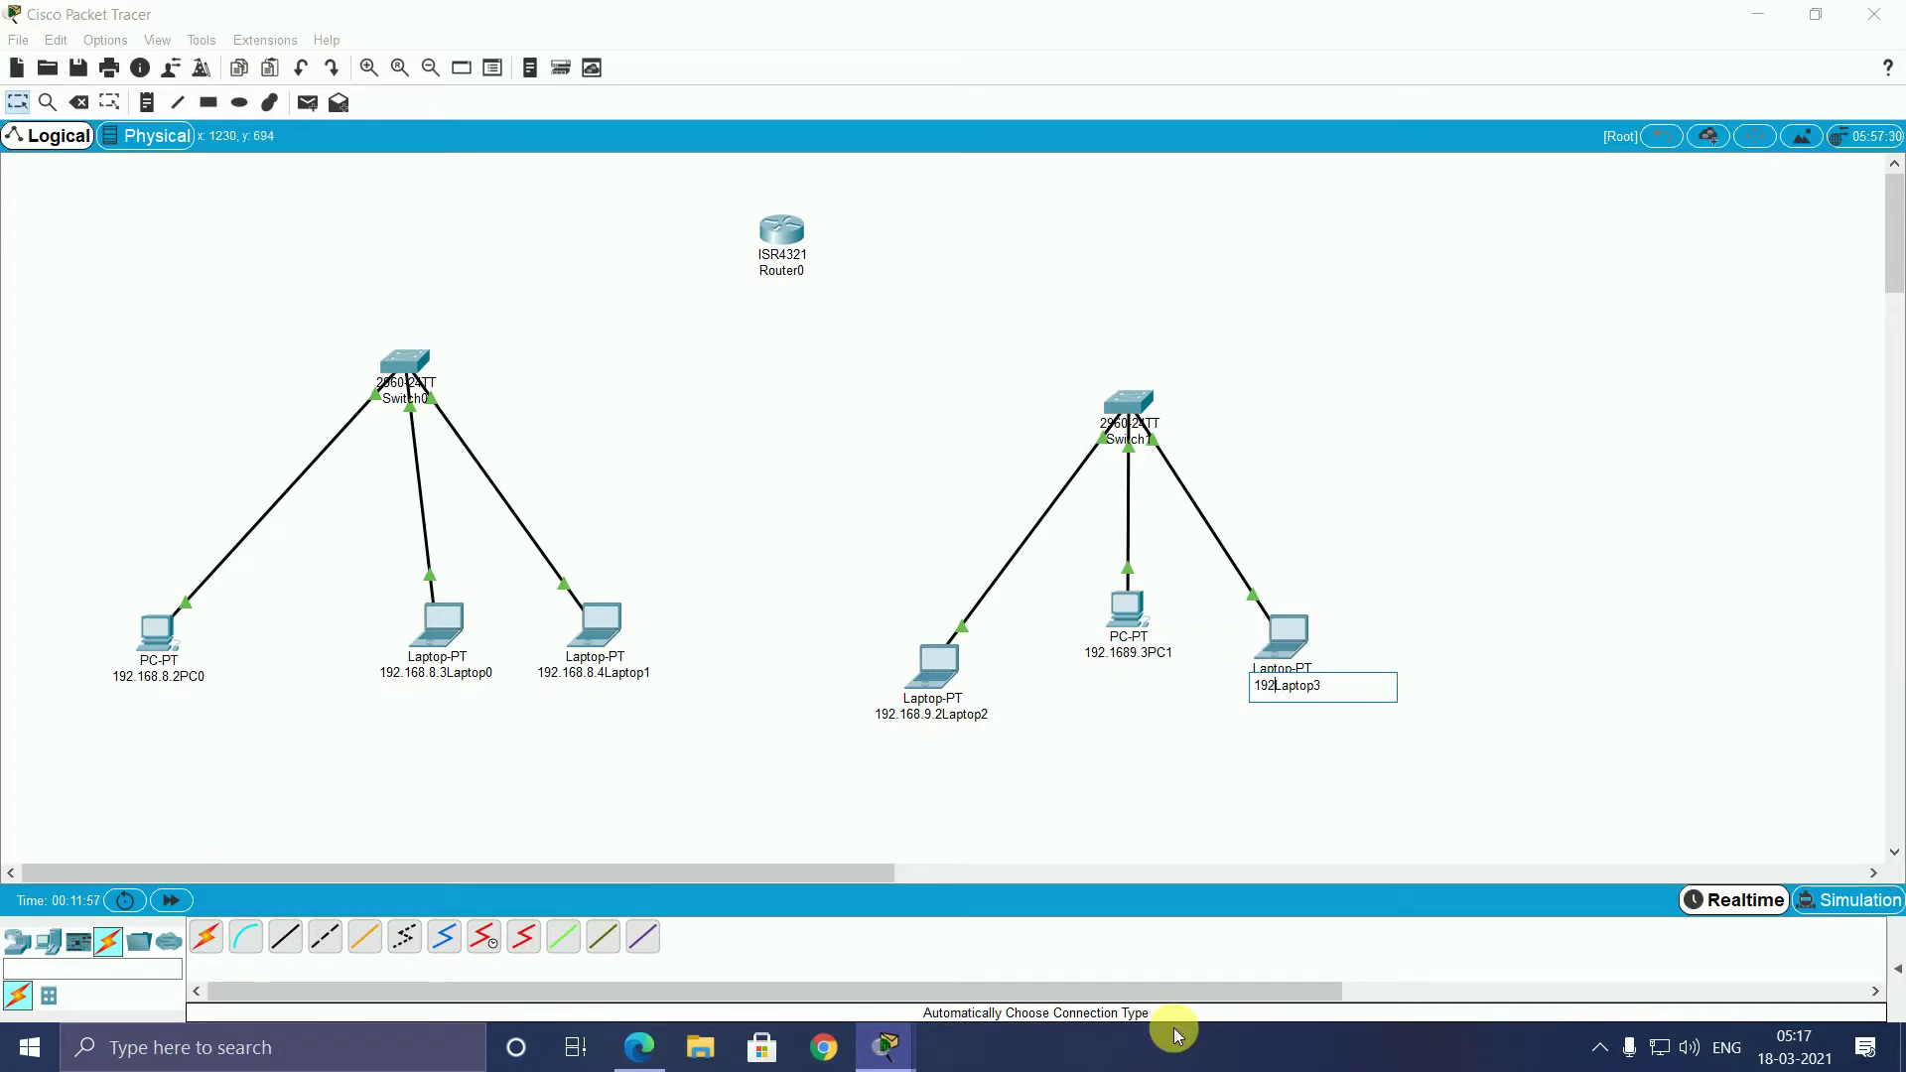
{"action": "type", "text": ".168"}
{"action": "type", "text": ".9."}
{"action": "type", "text": "4"}
{"action": "left_click", "coordinate": [1557, 604]}
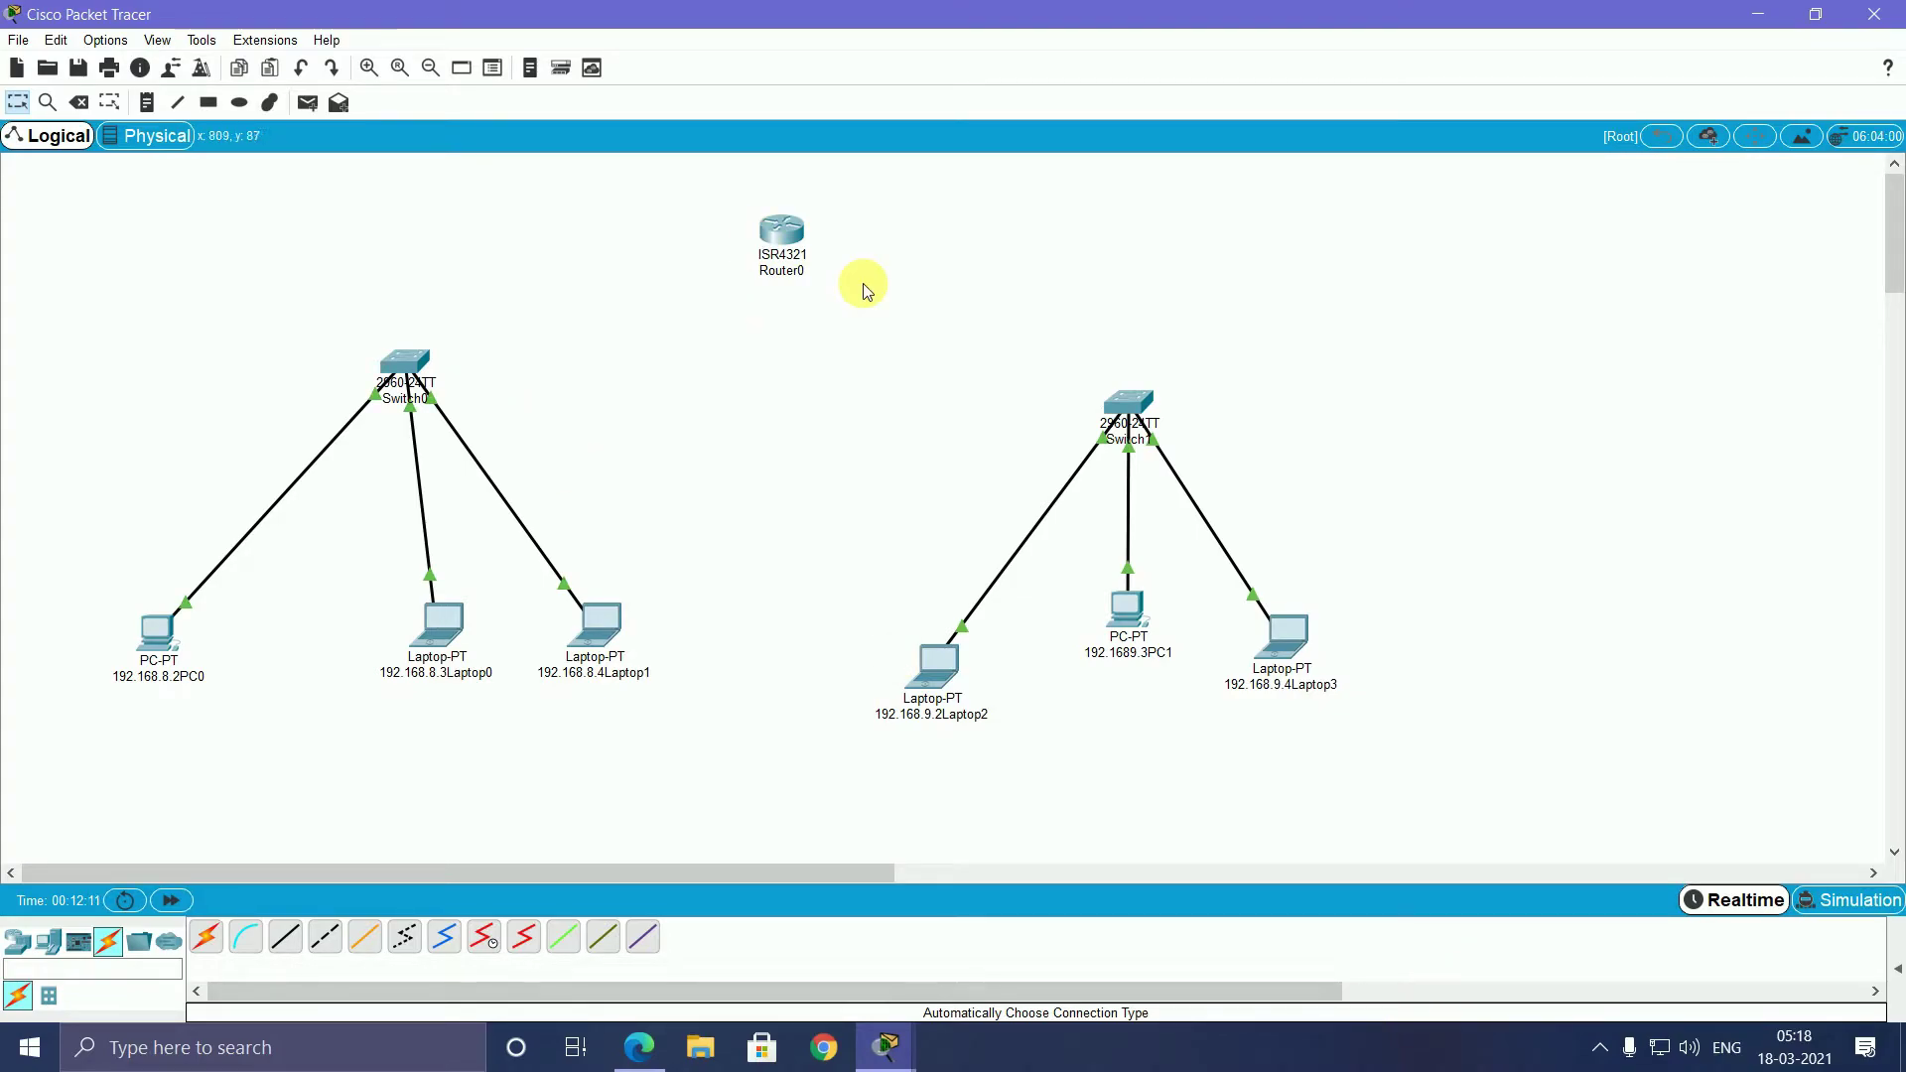
Cable Router0 to Switch0 using the automatic connection type
{"action": "left_click", "coordinate": [204, 935]}
{"action": "left_click", "coordinate": [780, 235]}
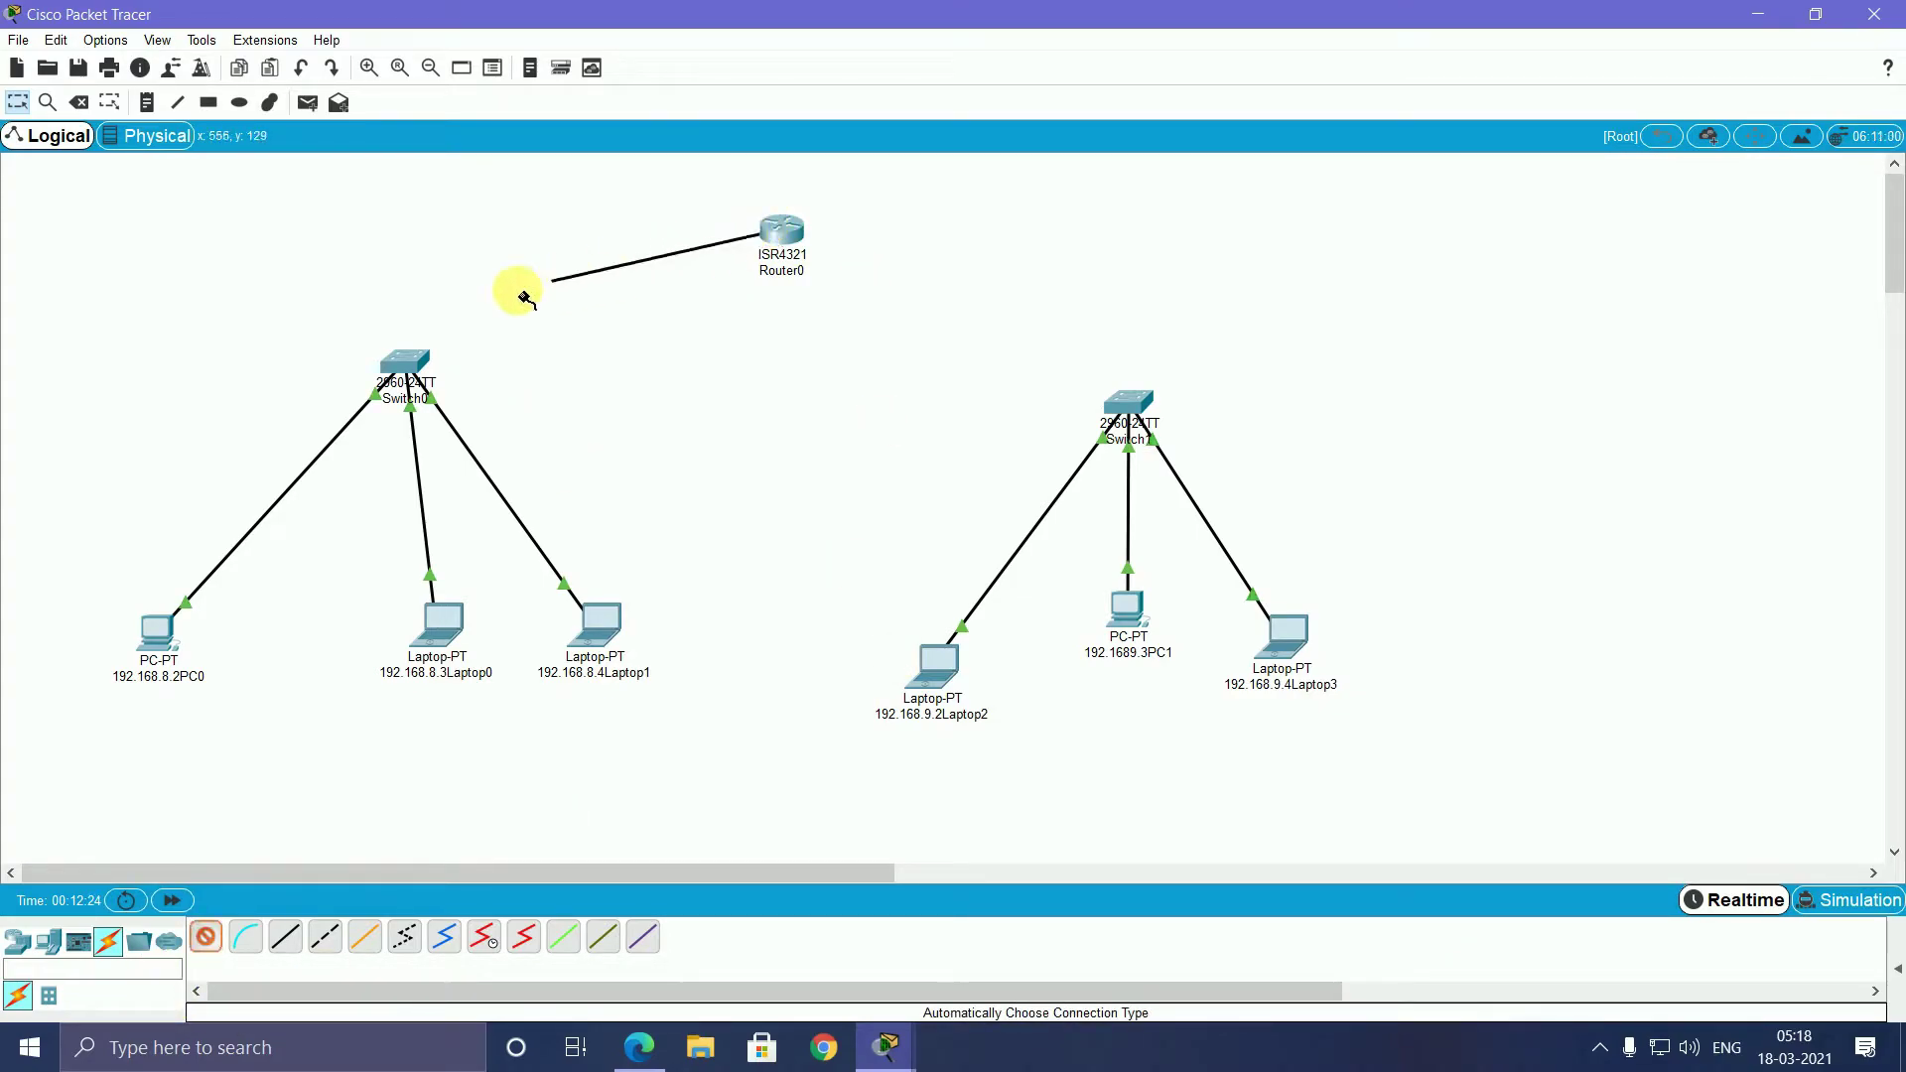
{"action": "left_click", "coordinate": [409, 357]}
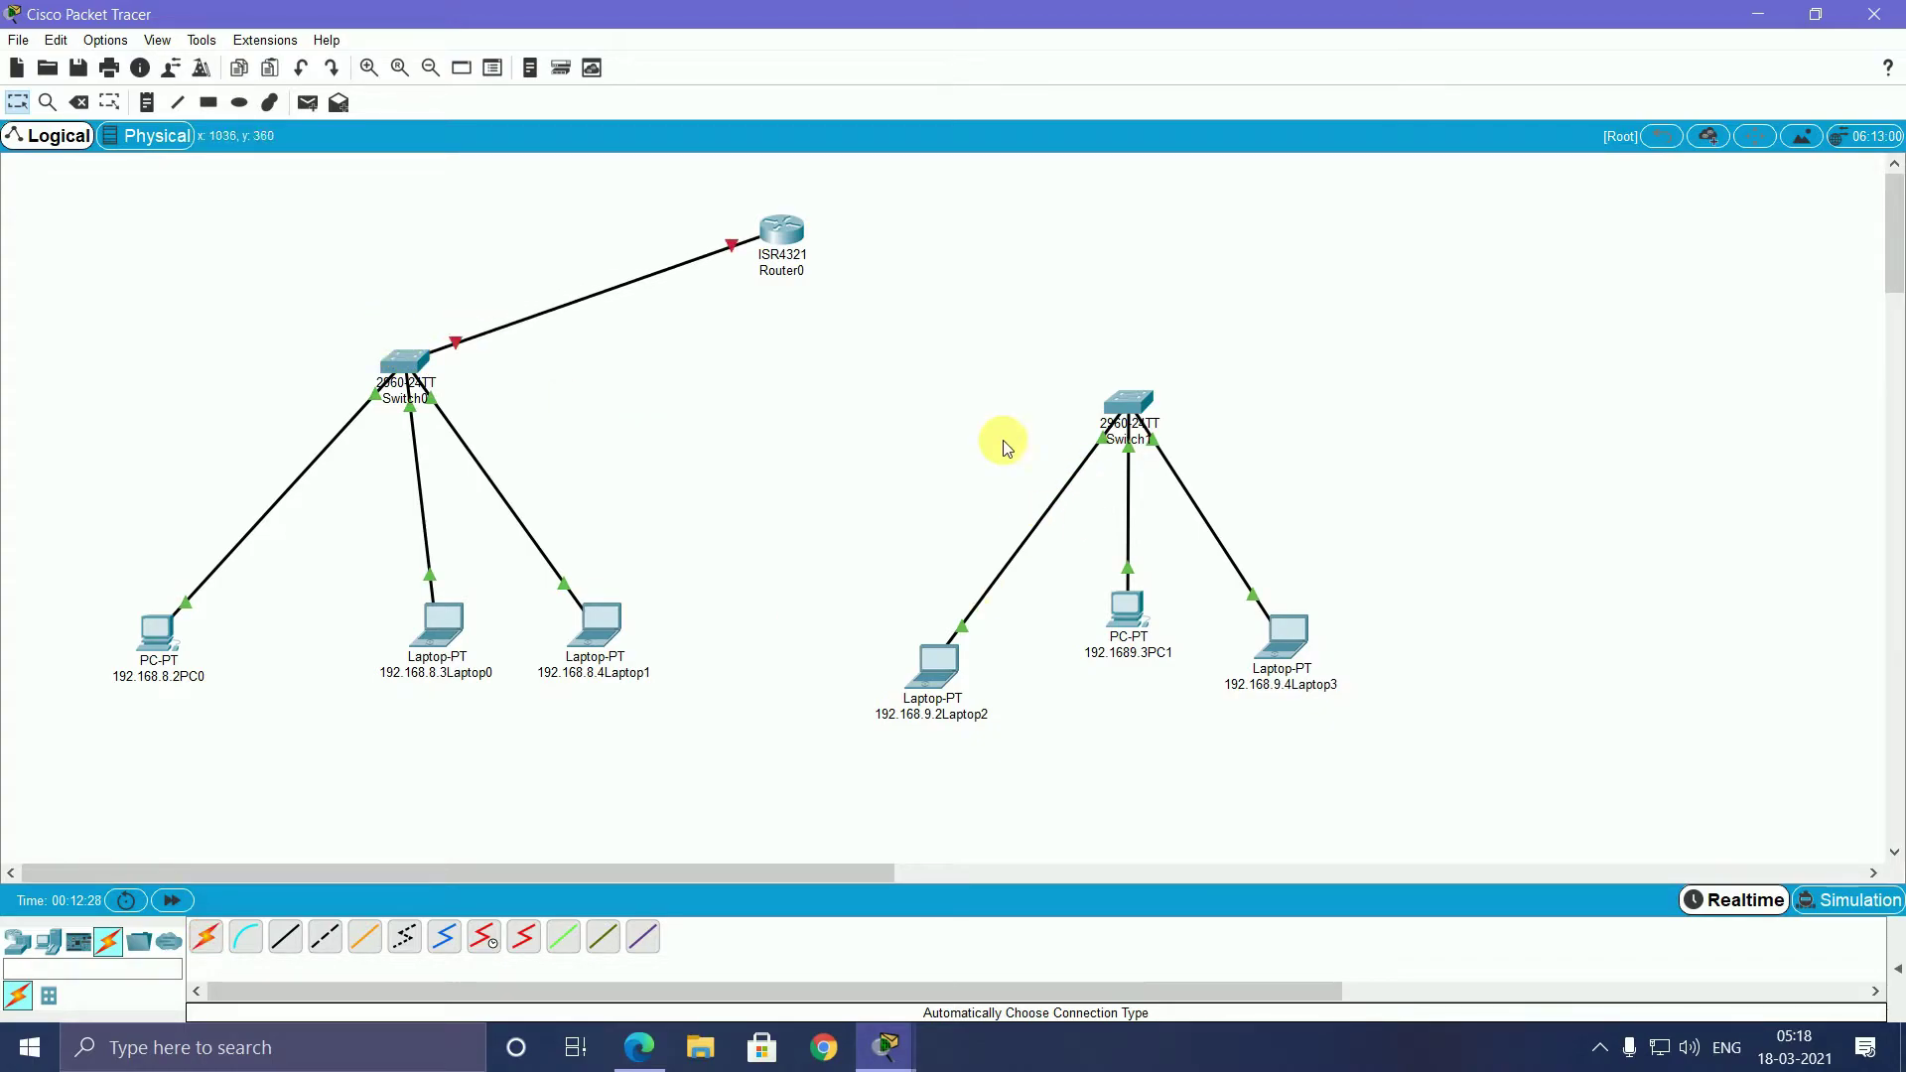
Cable Router0 to Switch1, dismissing the port error message
{"action": "left_click", "coordinate": [209, 941]}
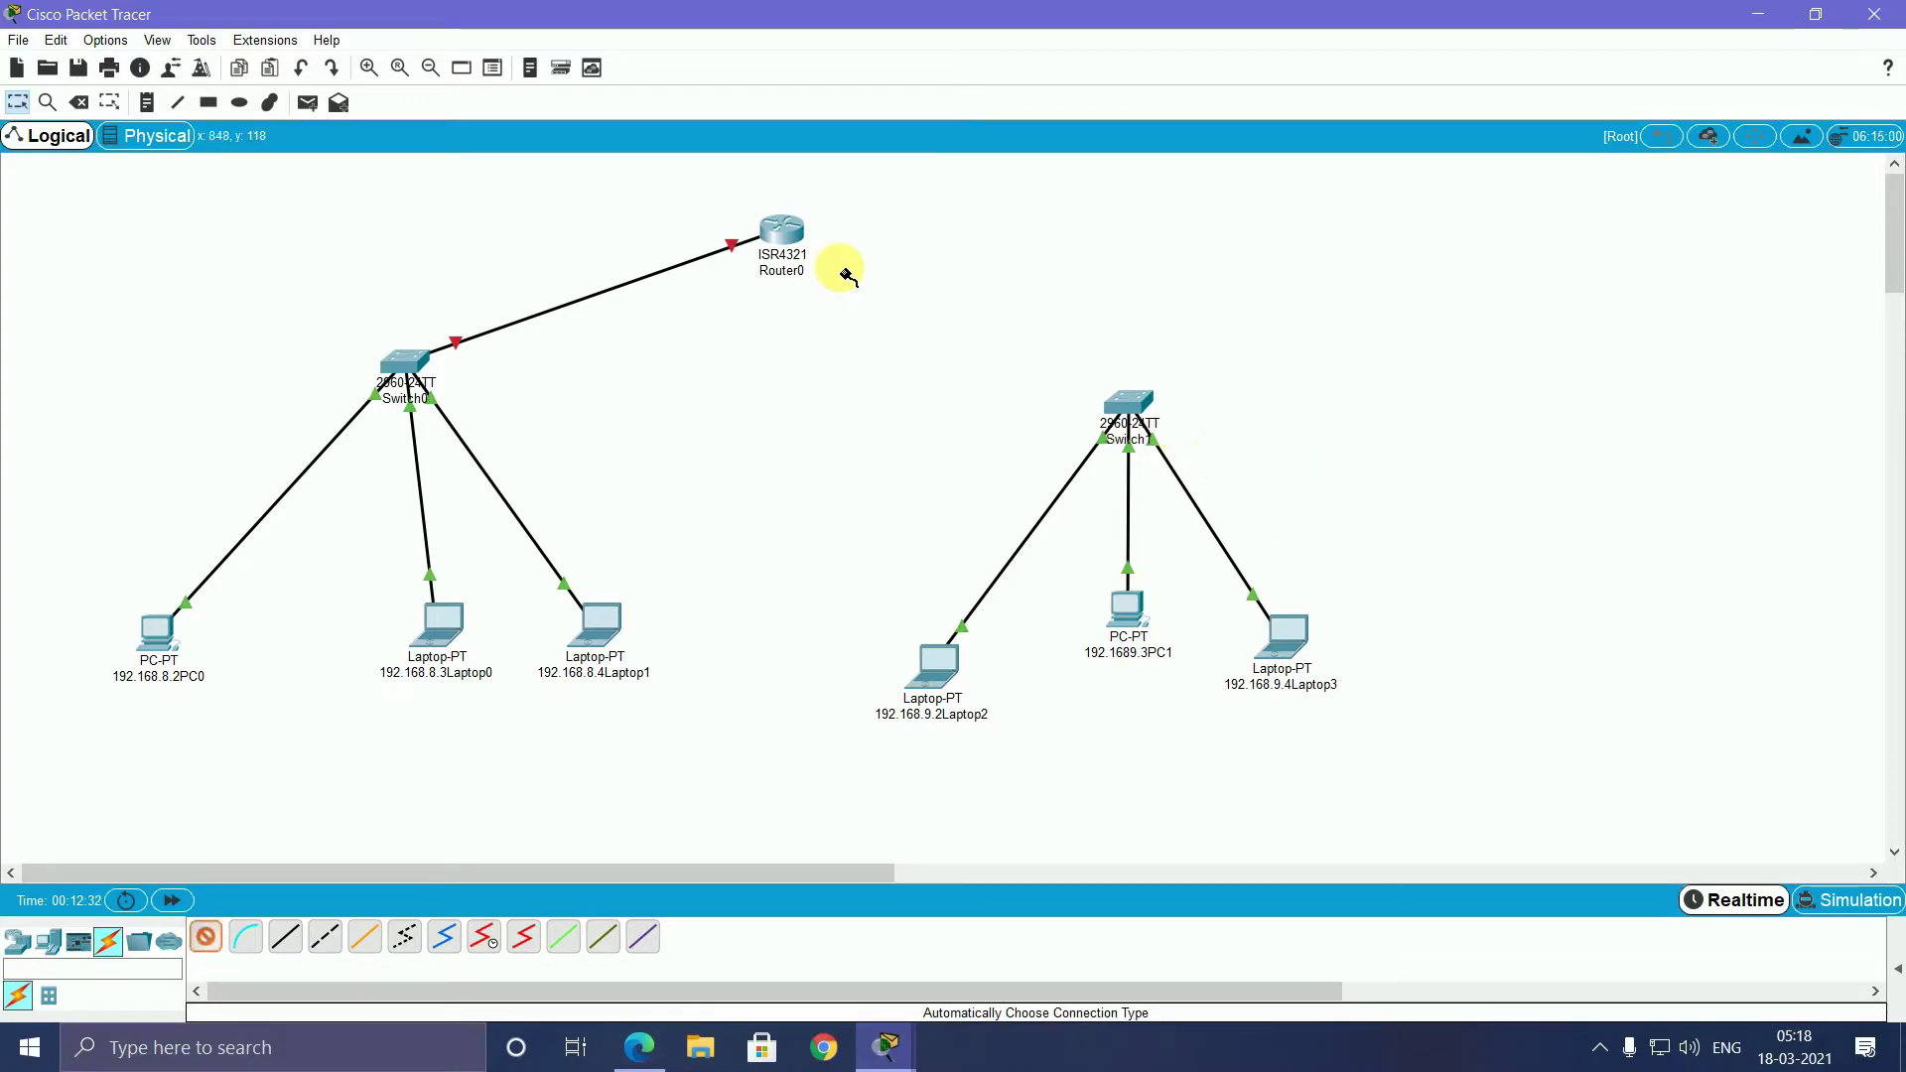
{"action": "left_click", "coordinate": [798, 226]}
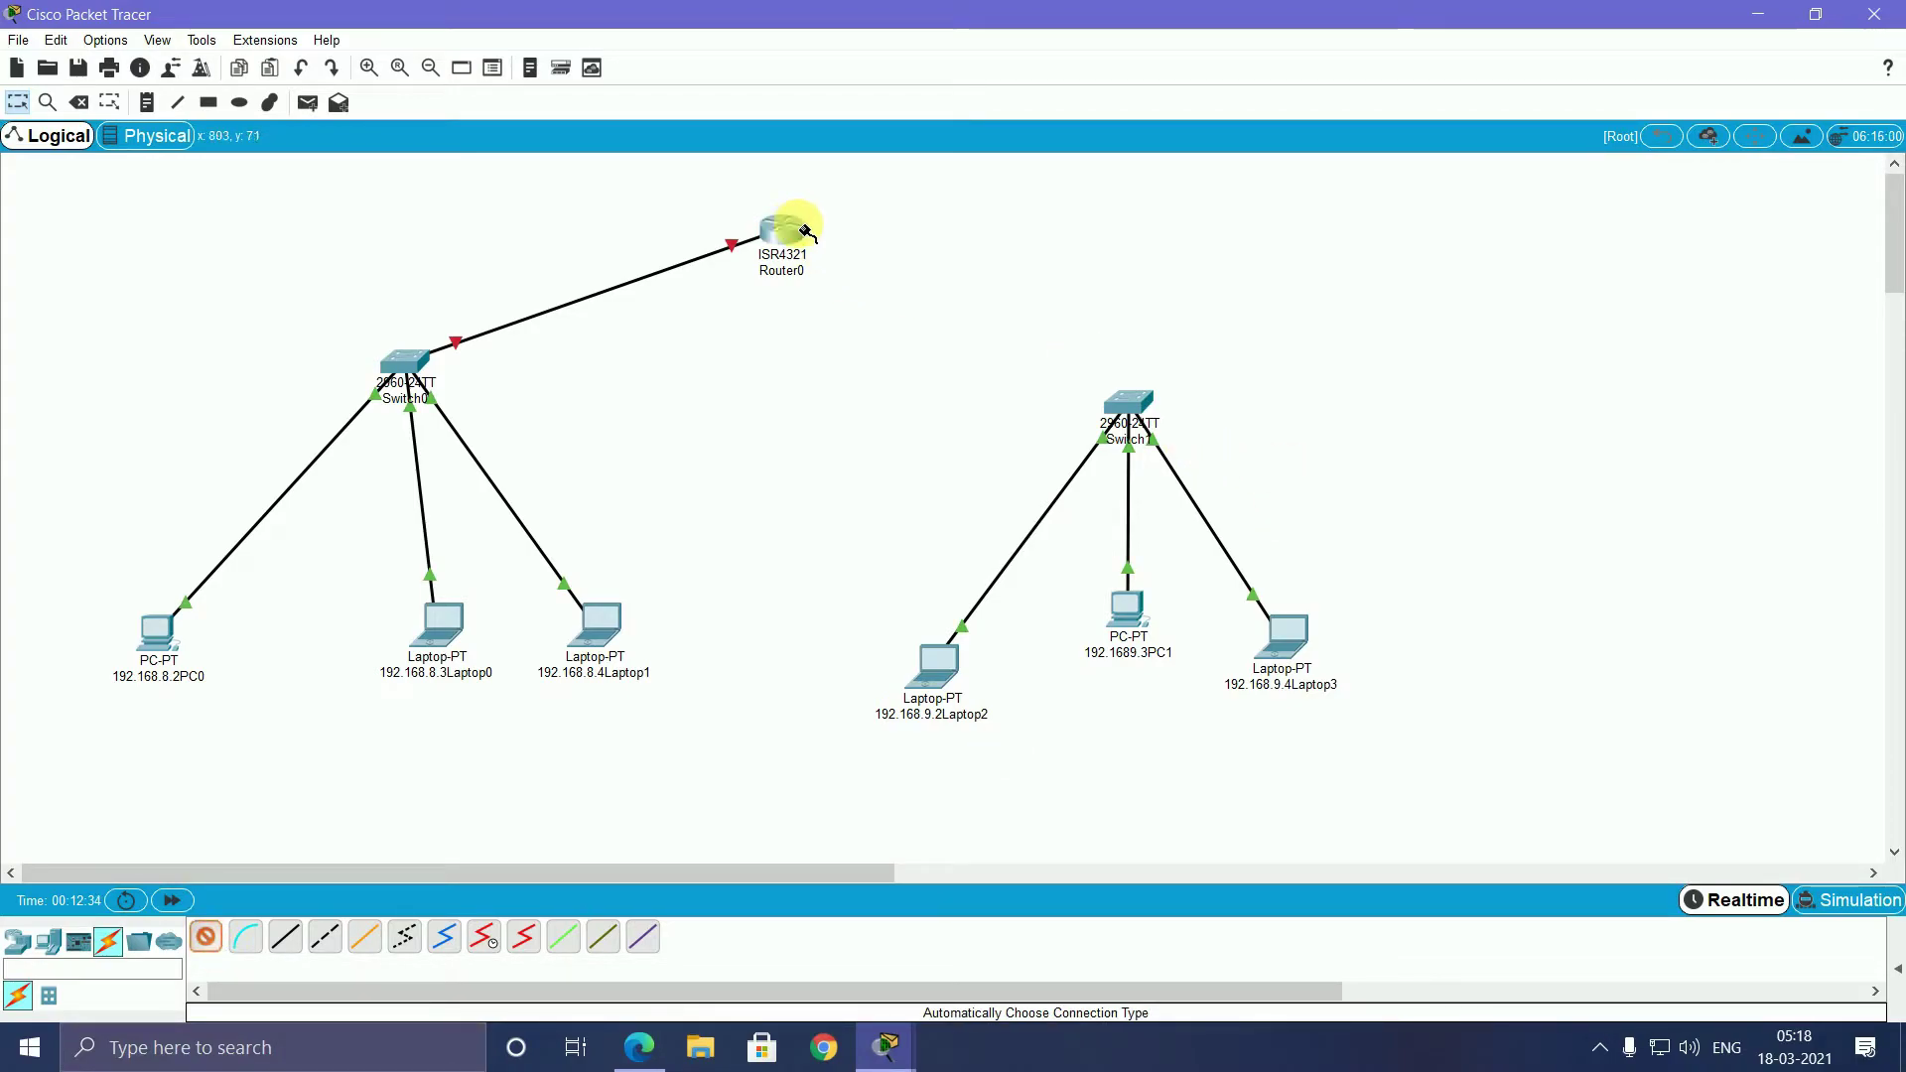
{"action": "left_click", "coordinate": [805, 228]}
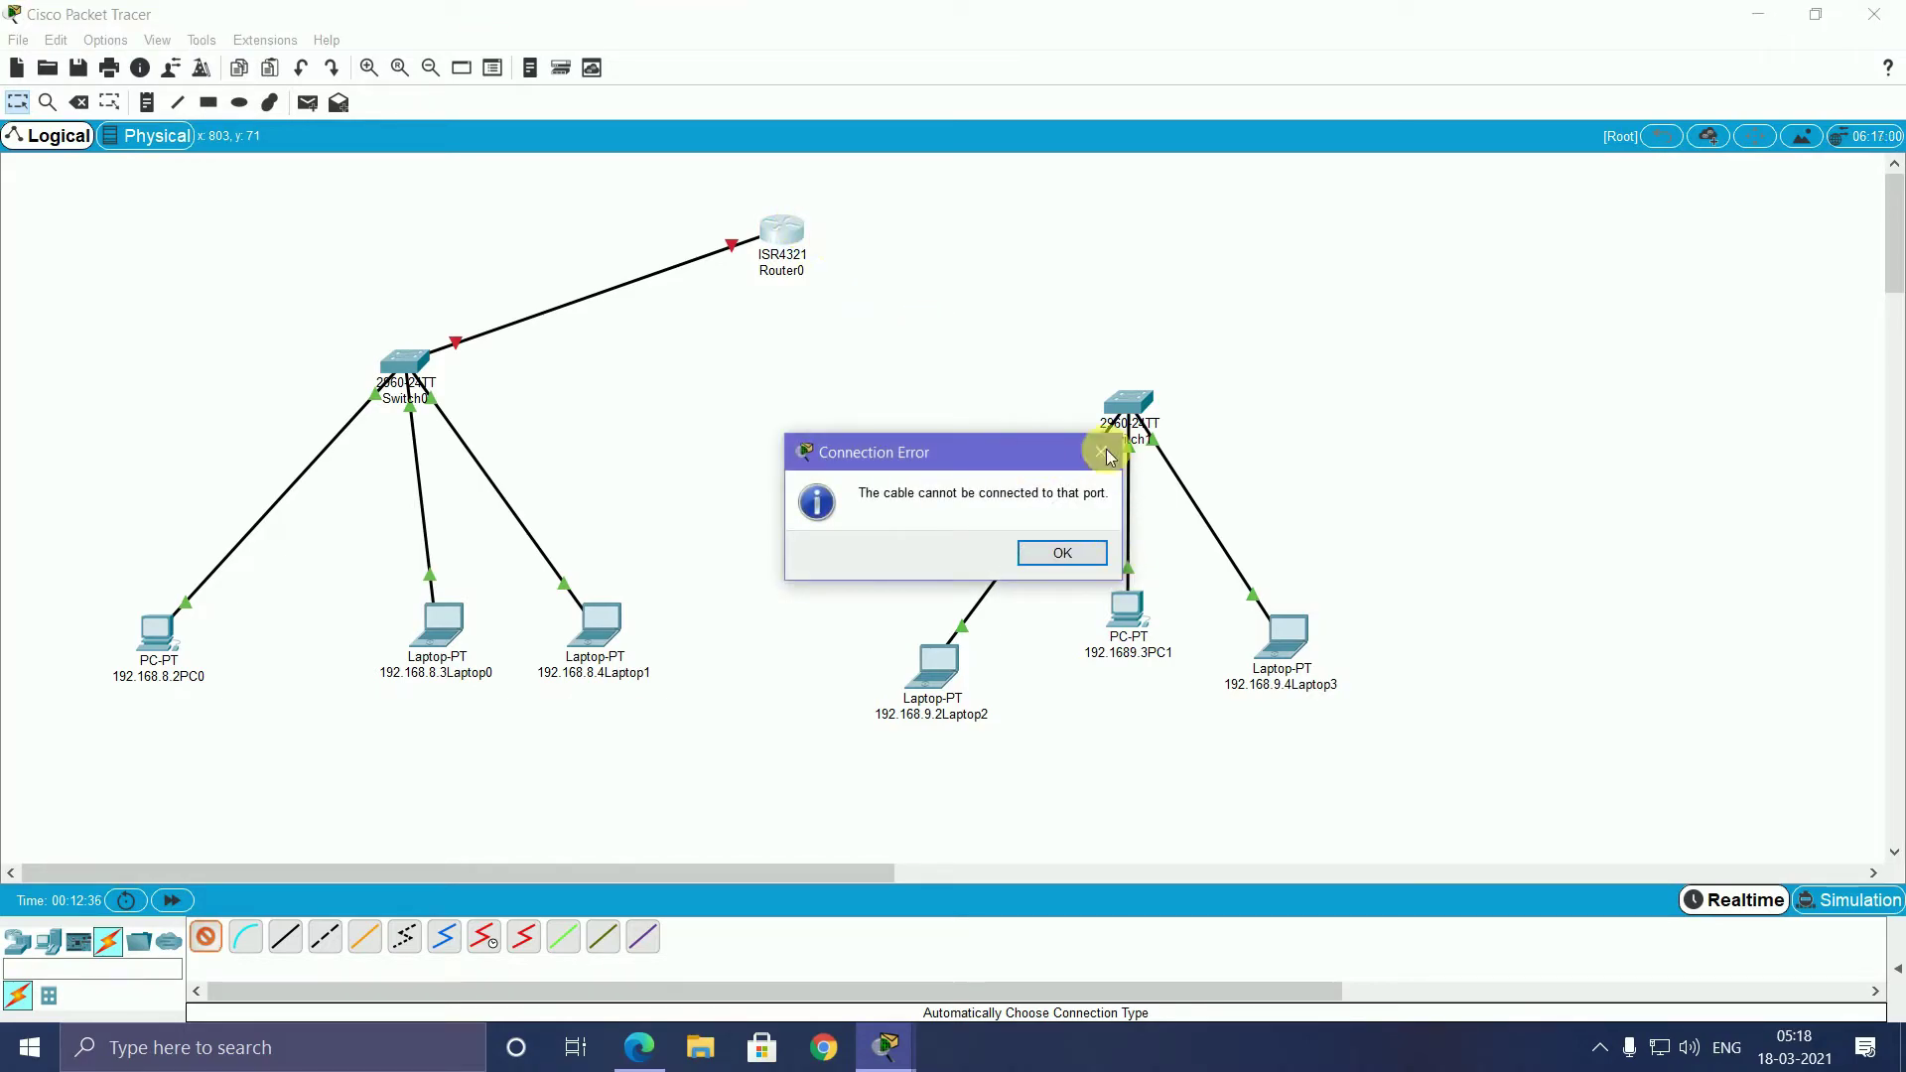
{"action": "key", "text": "Return"}
{"action": "left_click", "coordinate": [1126, 399]}
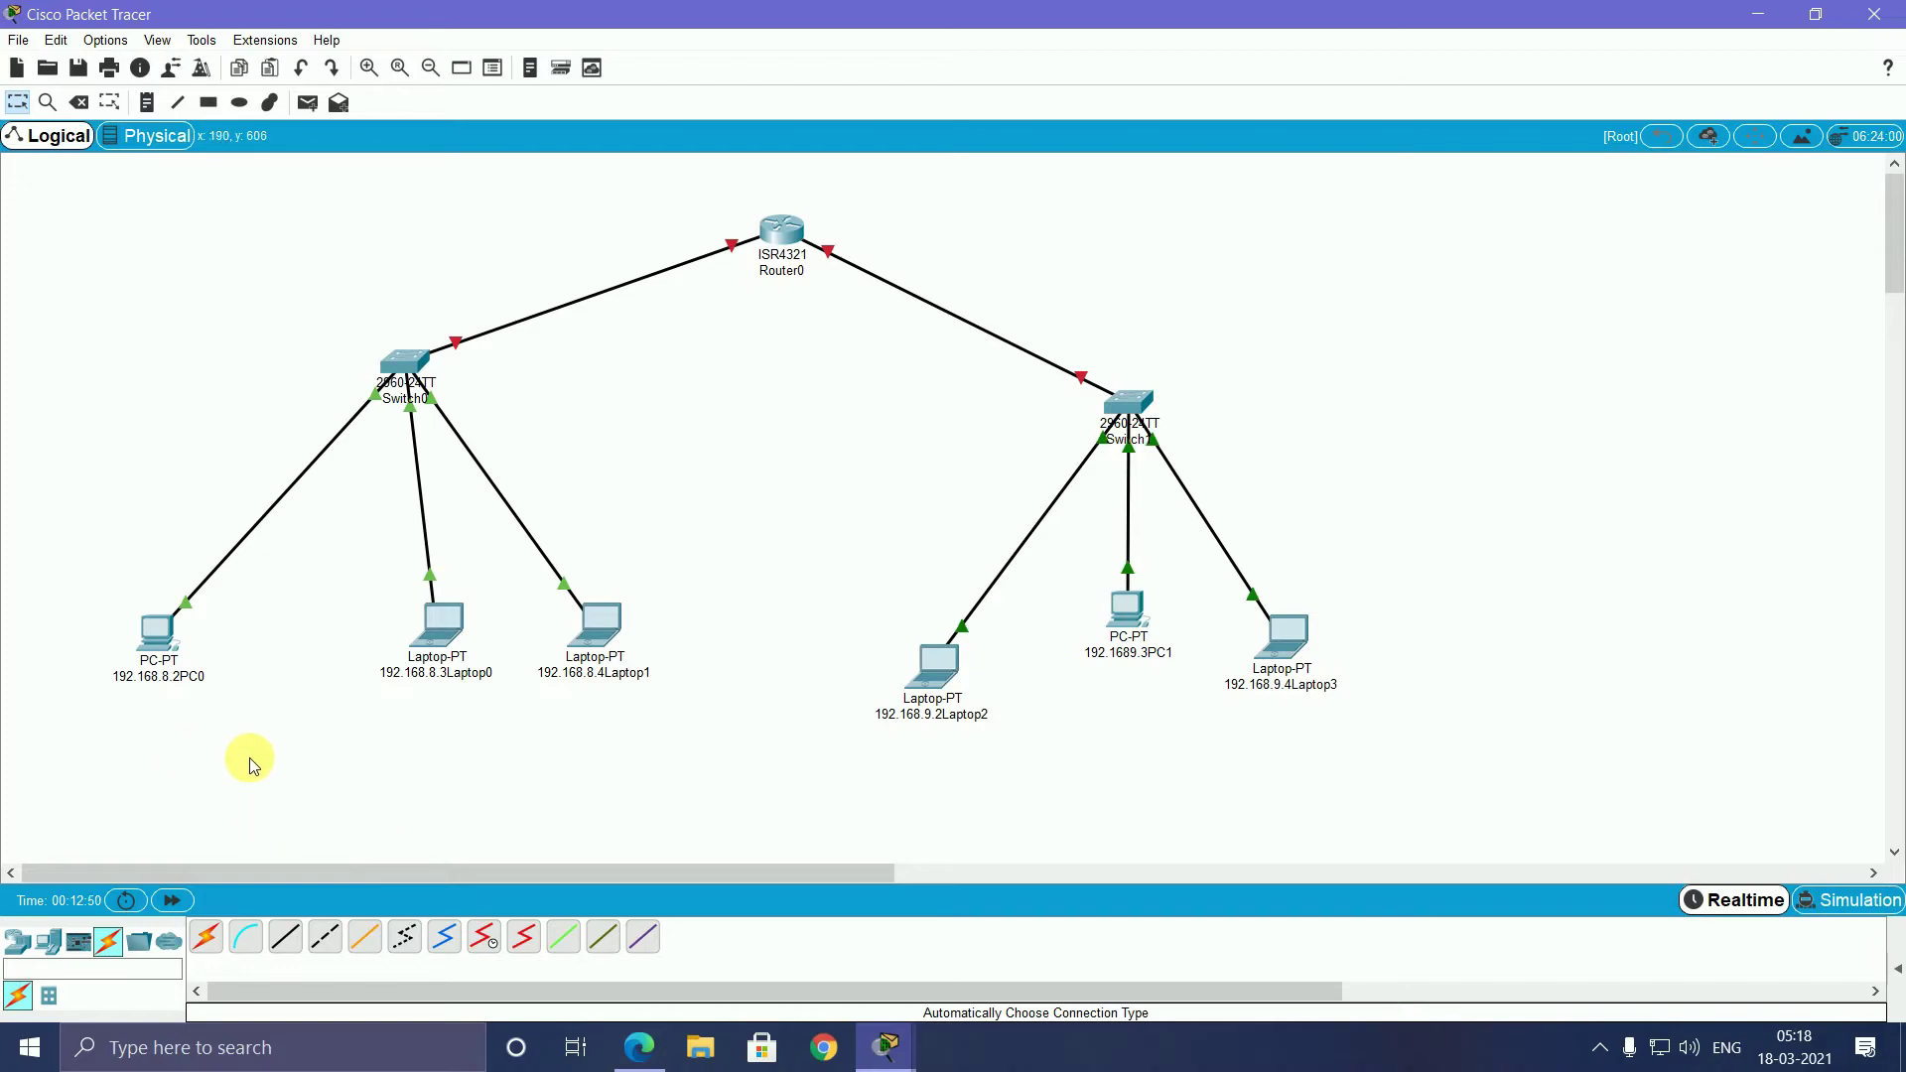
Give PC0 IP 192.168.8.2 and mask 255.255.255.0, and clear the 0.0.0.0 gateway
{"action": "left_click", "coordinate": [157, 631]}
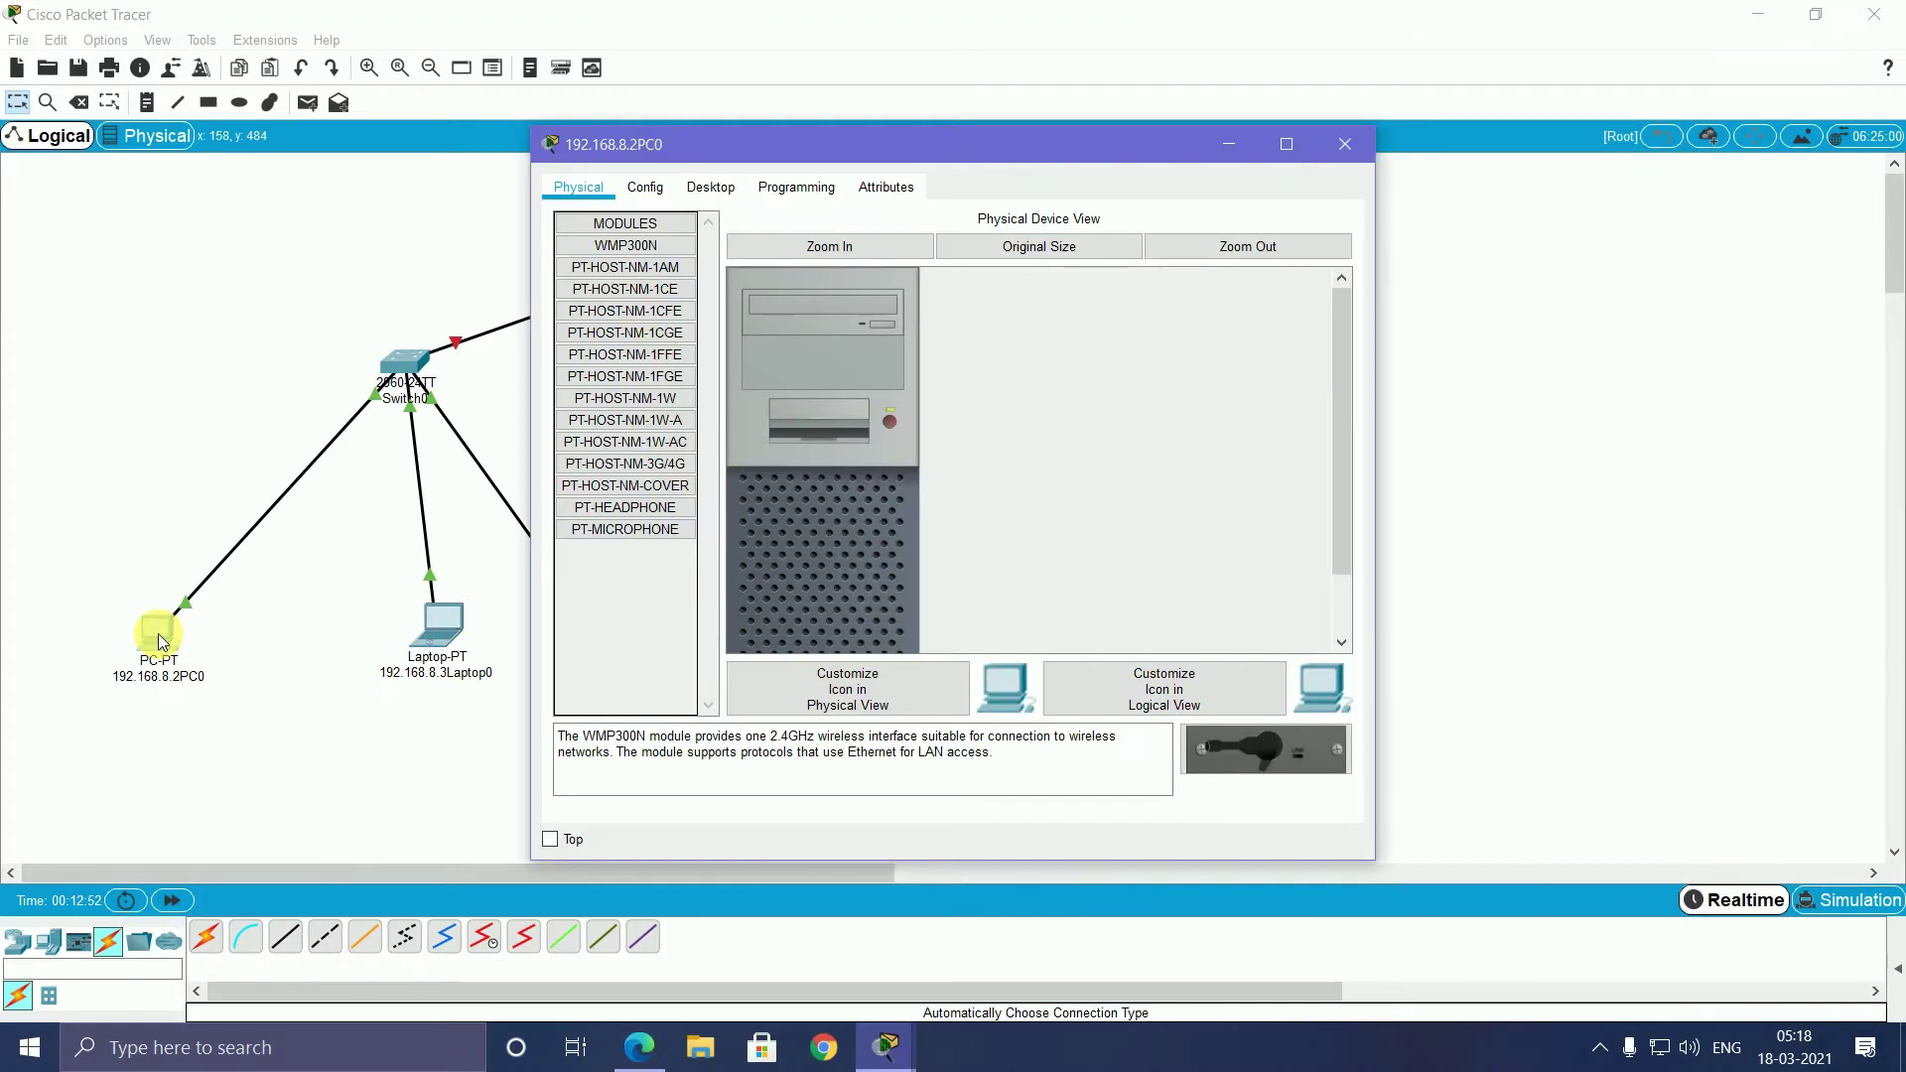
{"action": "left_click", "coordinate": [708, 188]}
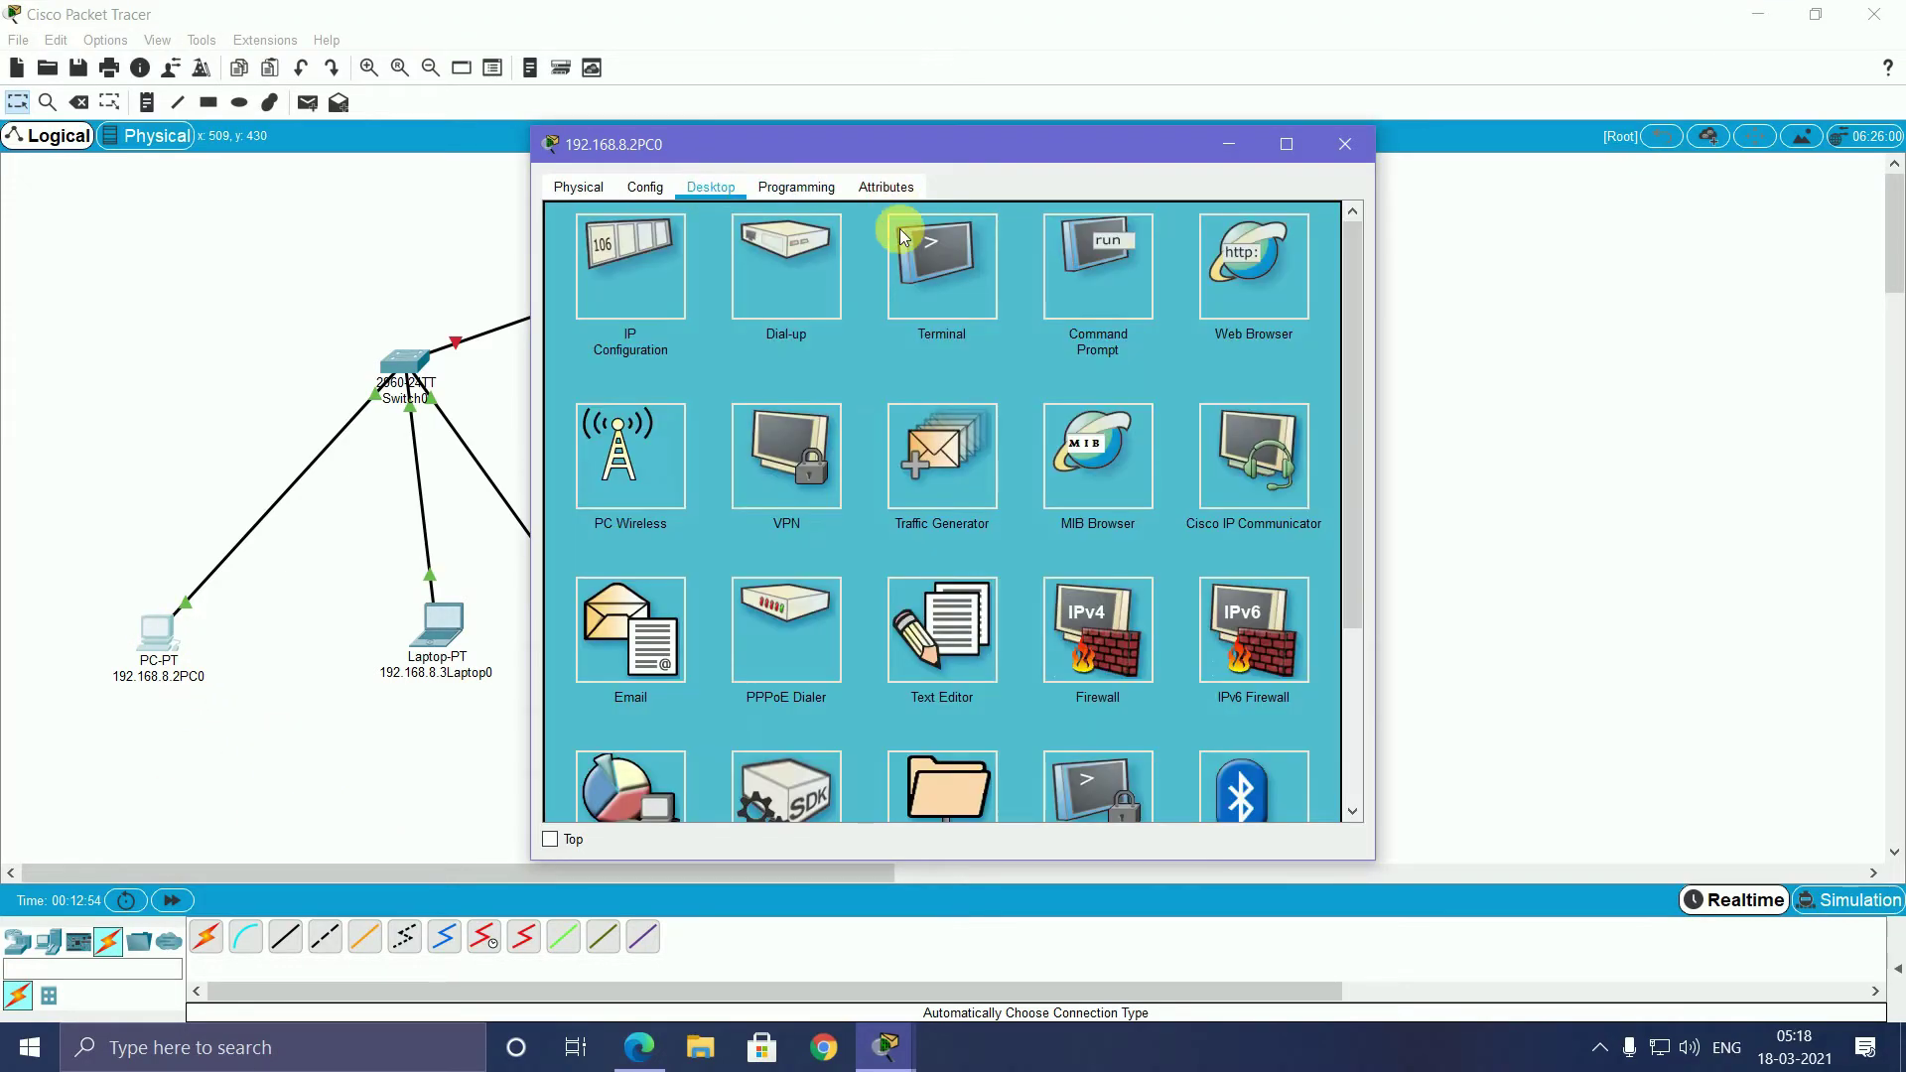
{"action": "left_click", "coordinate": [632, 271]}
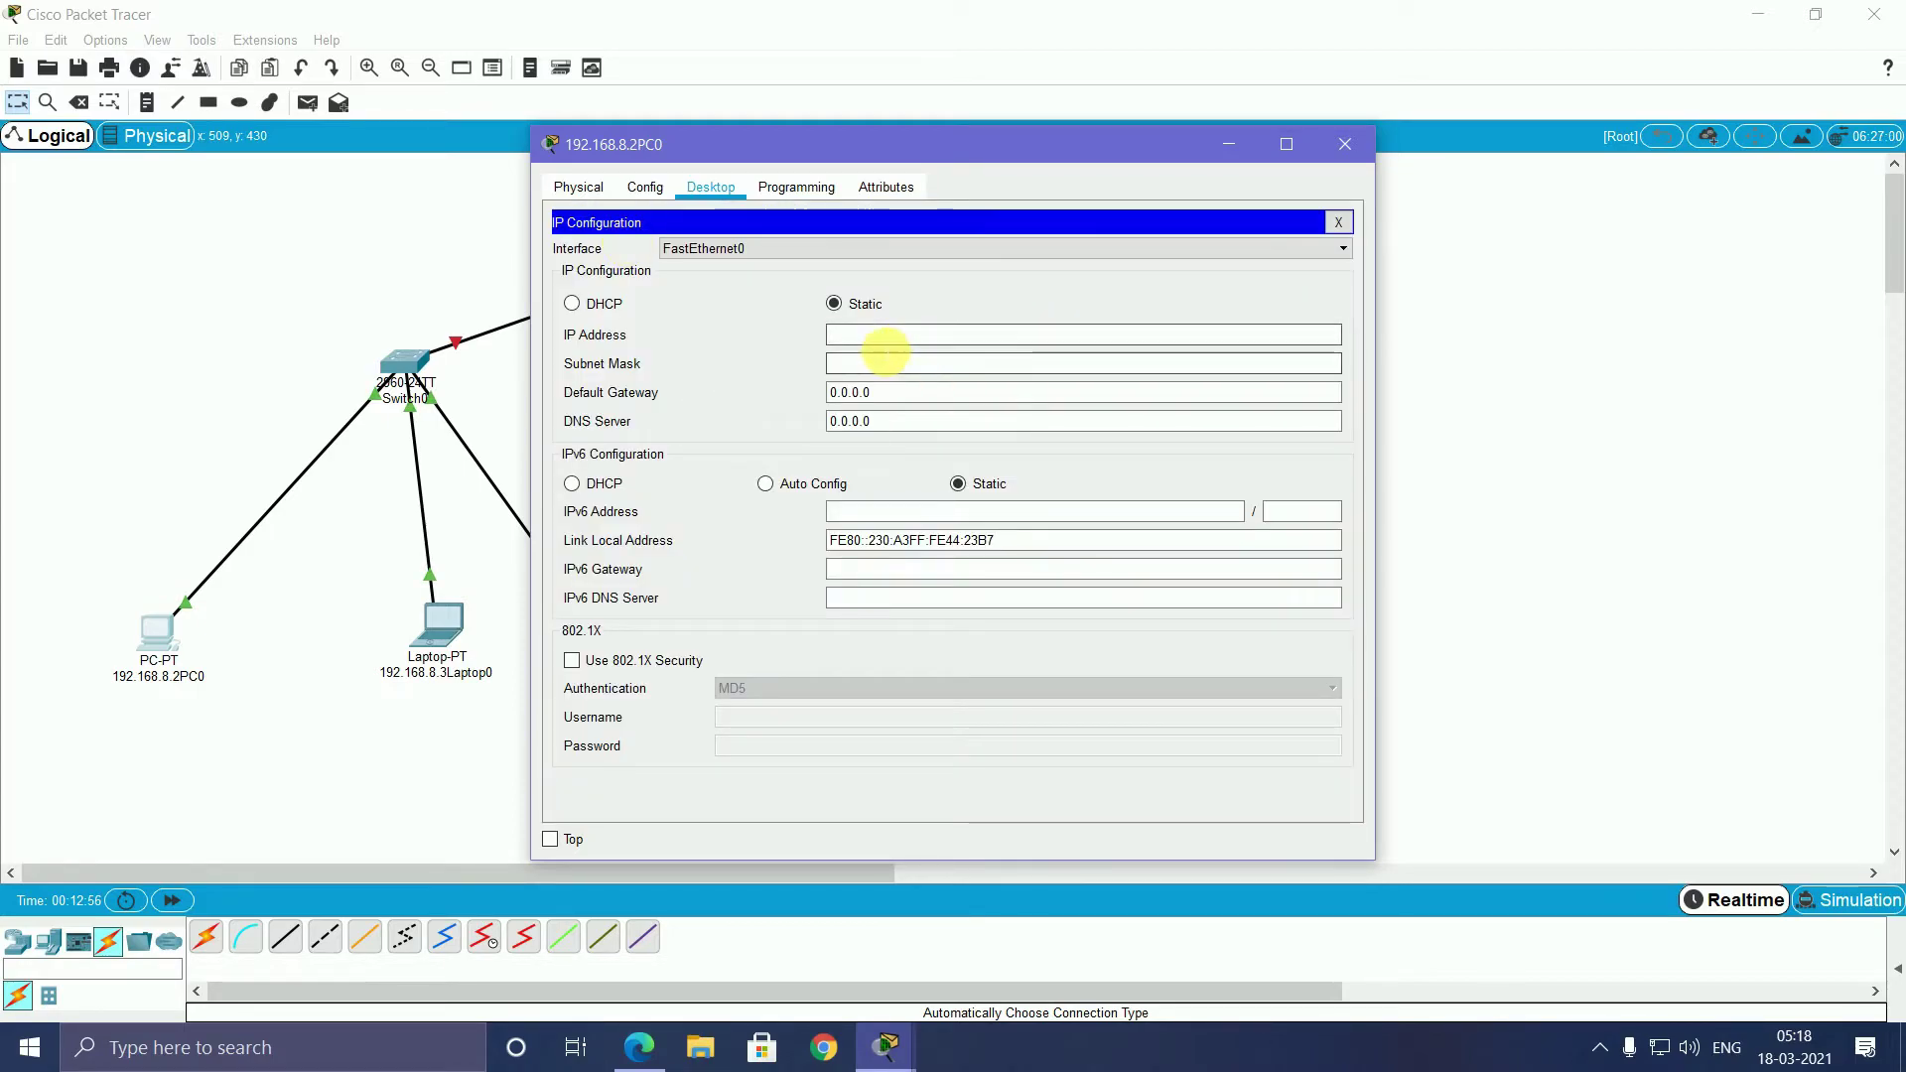
{"action": "left_click", "coordinate": [876, 338]}
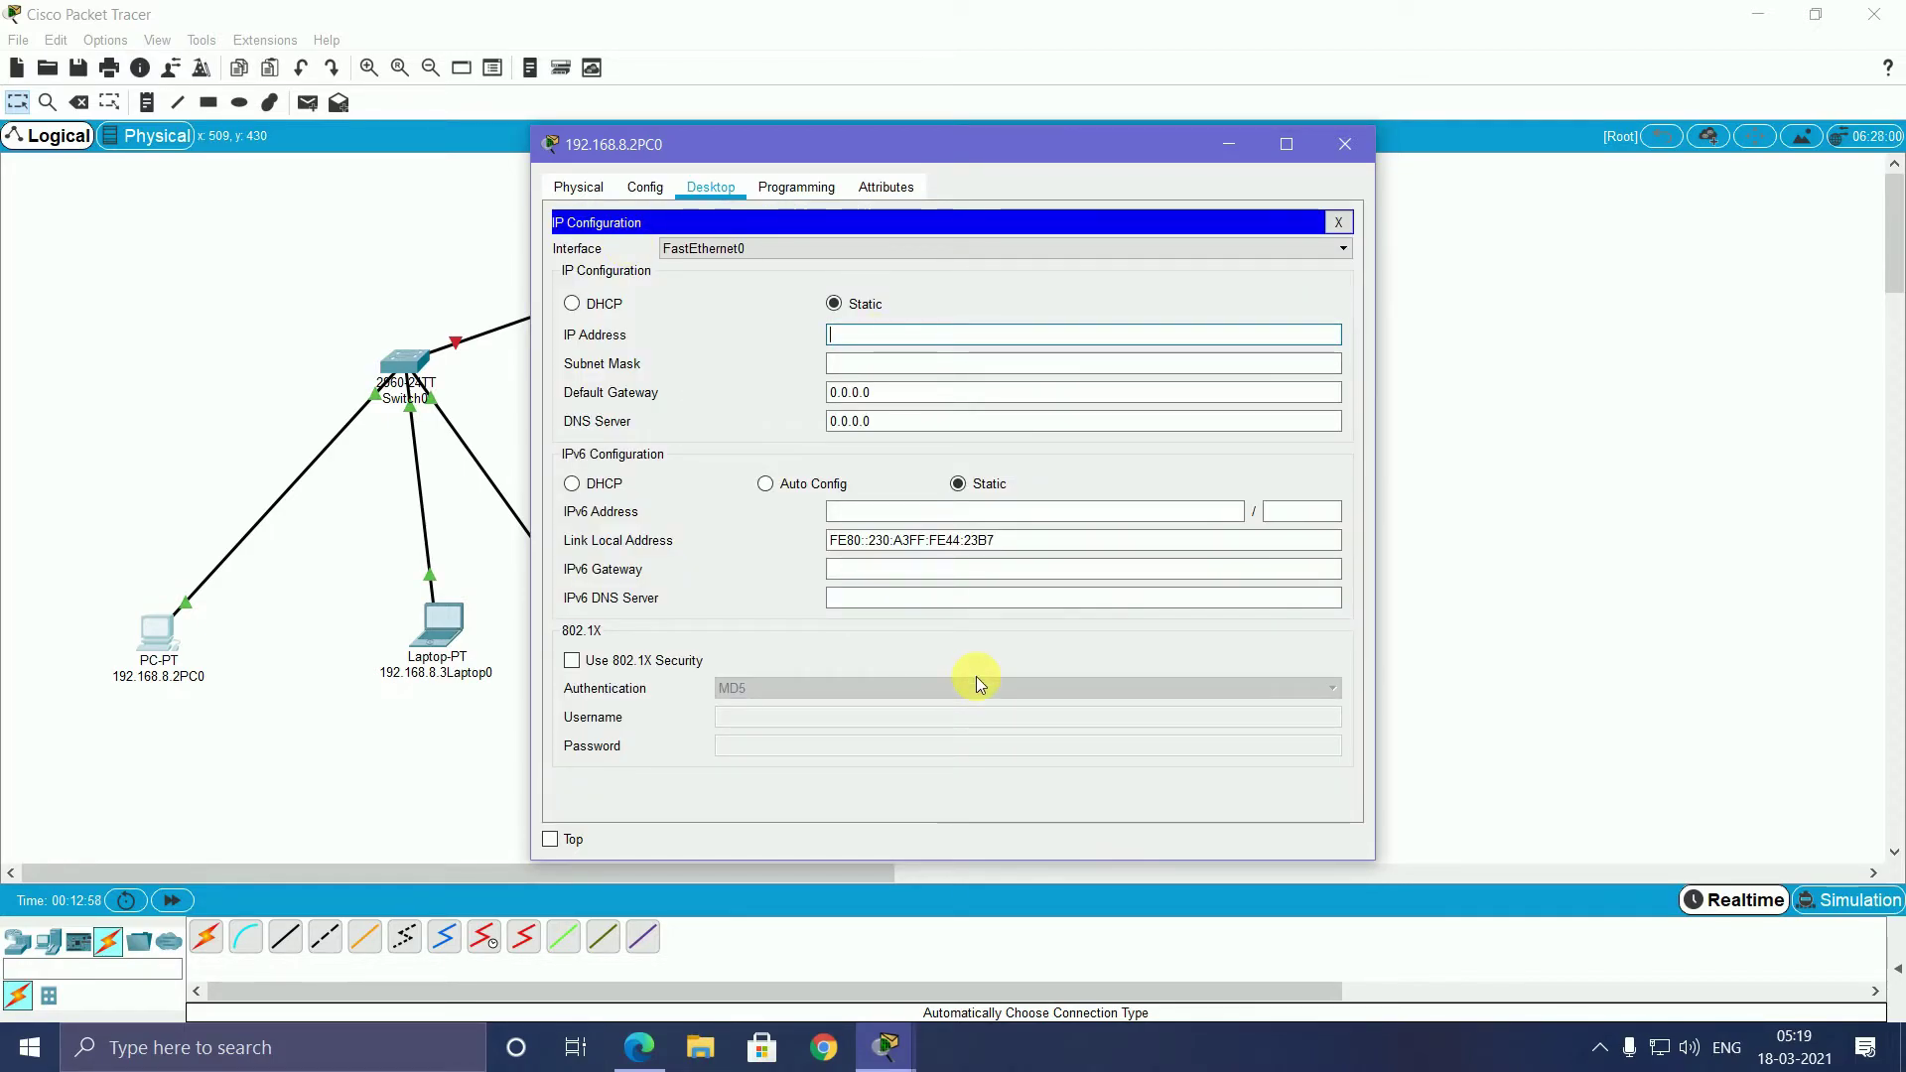
{"action": "type", "text": "192."}
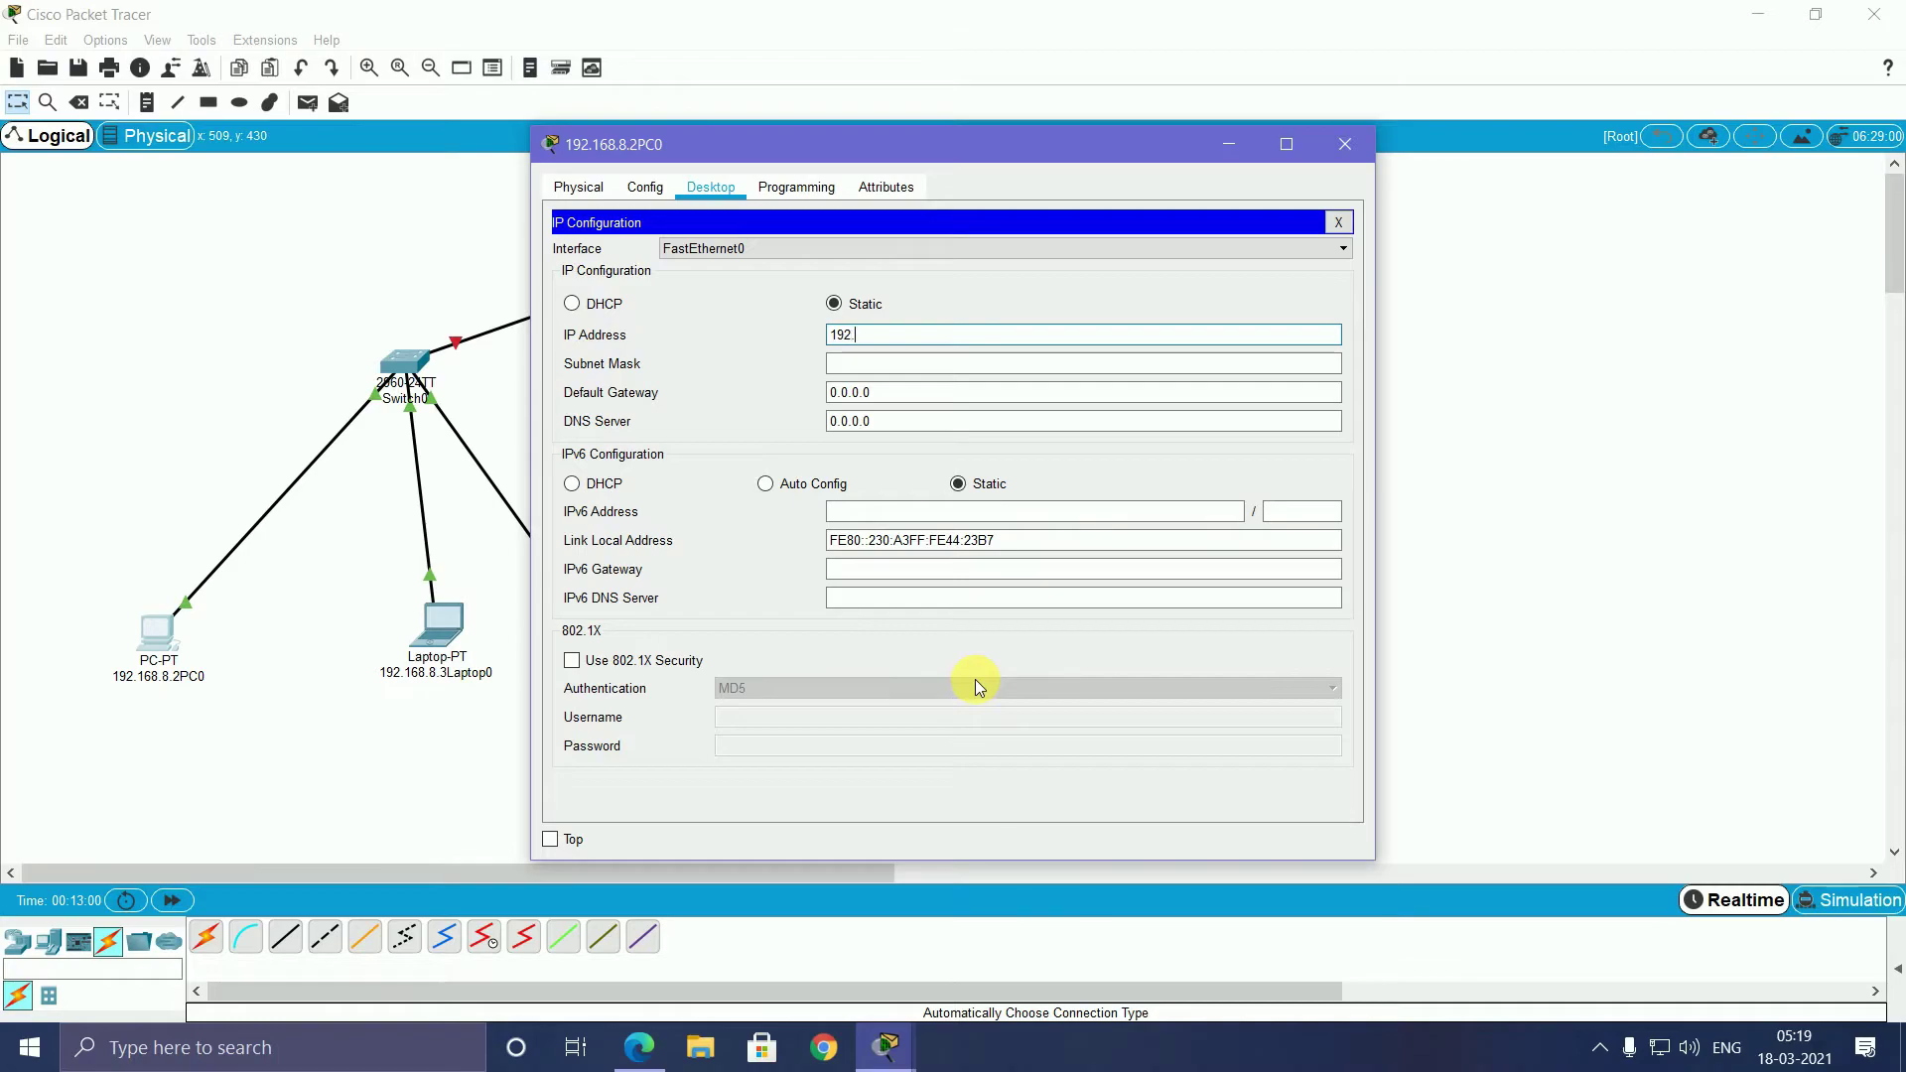
{"action": "type", "text": "168"}
{"action": "type", "text": "."}
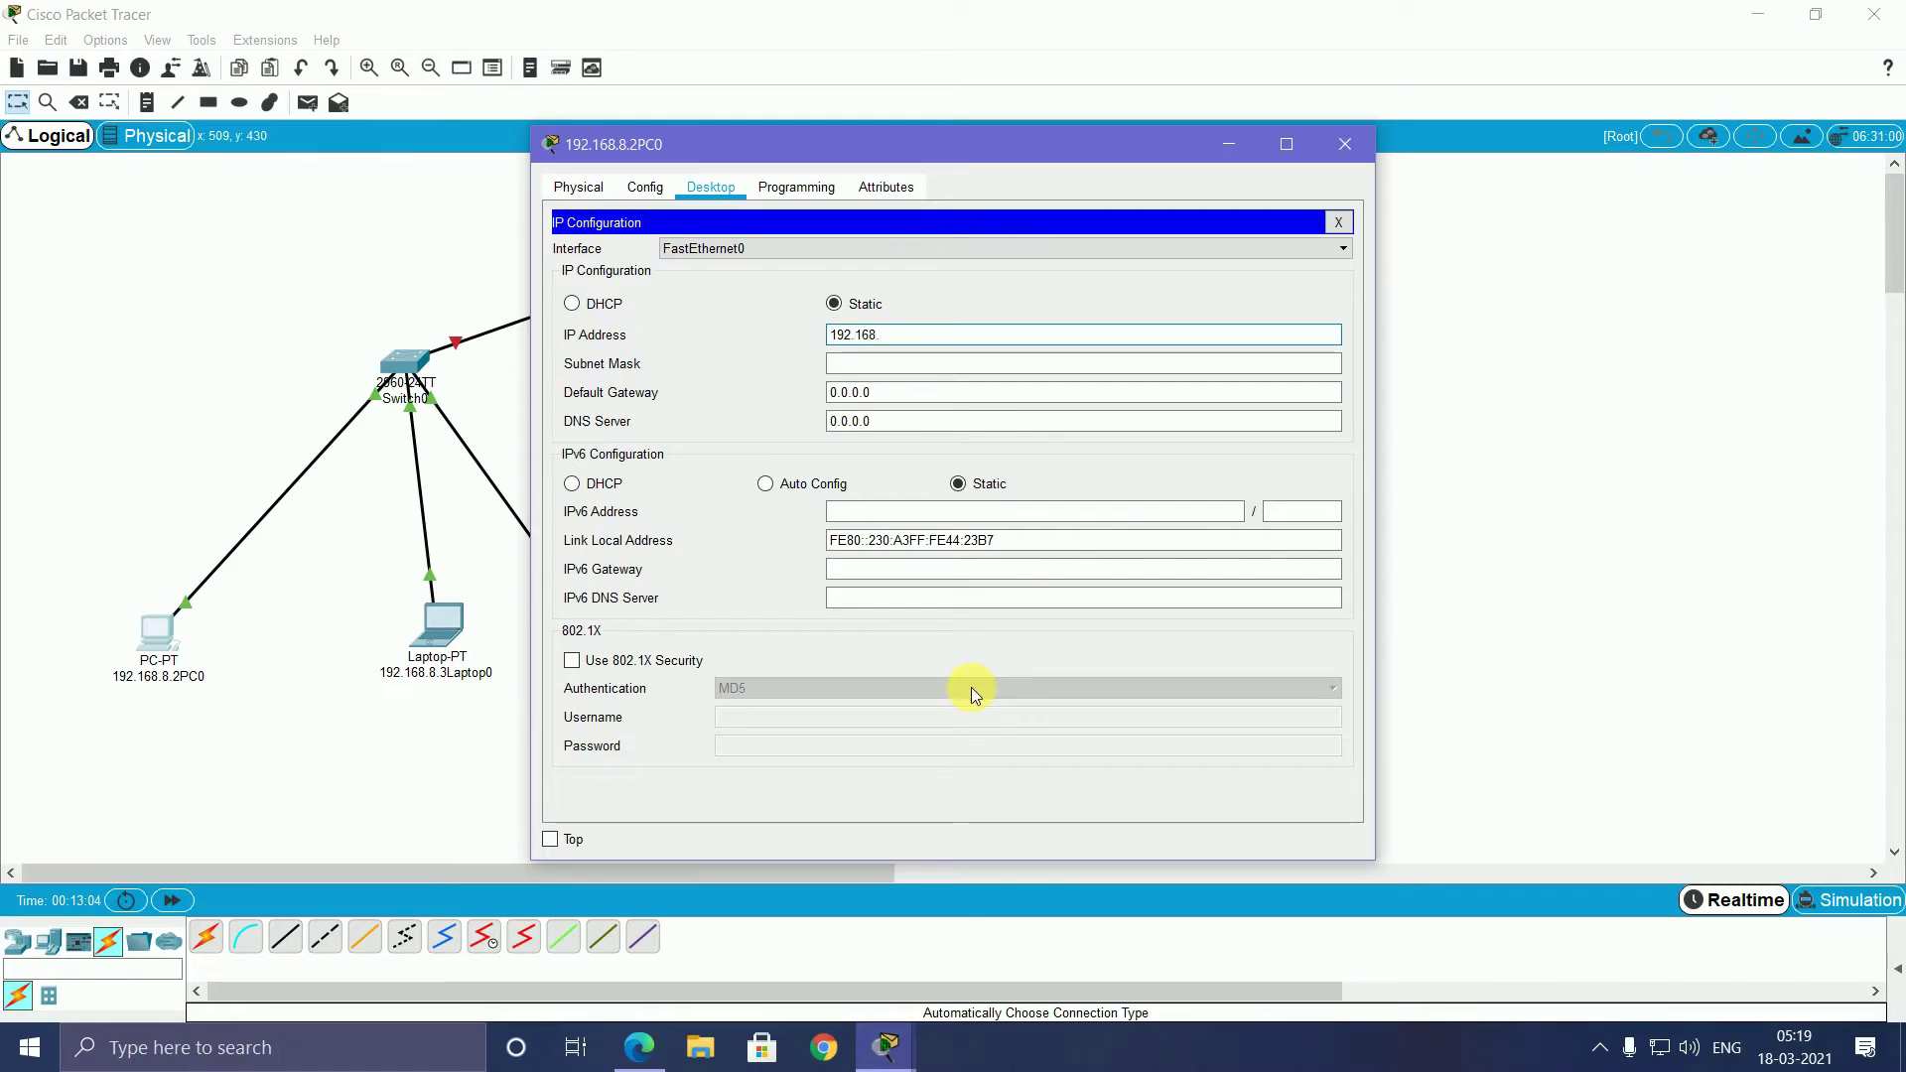
{"action": "type", "text": "8.2"}
{"action": "left_click", "coordinate": [845, 363]}
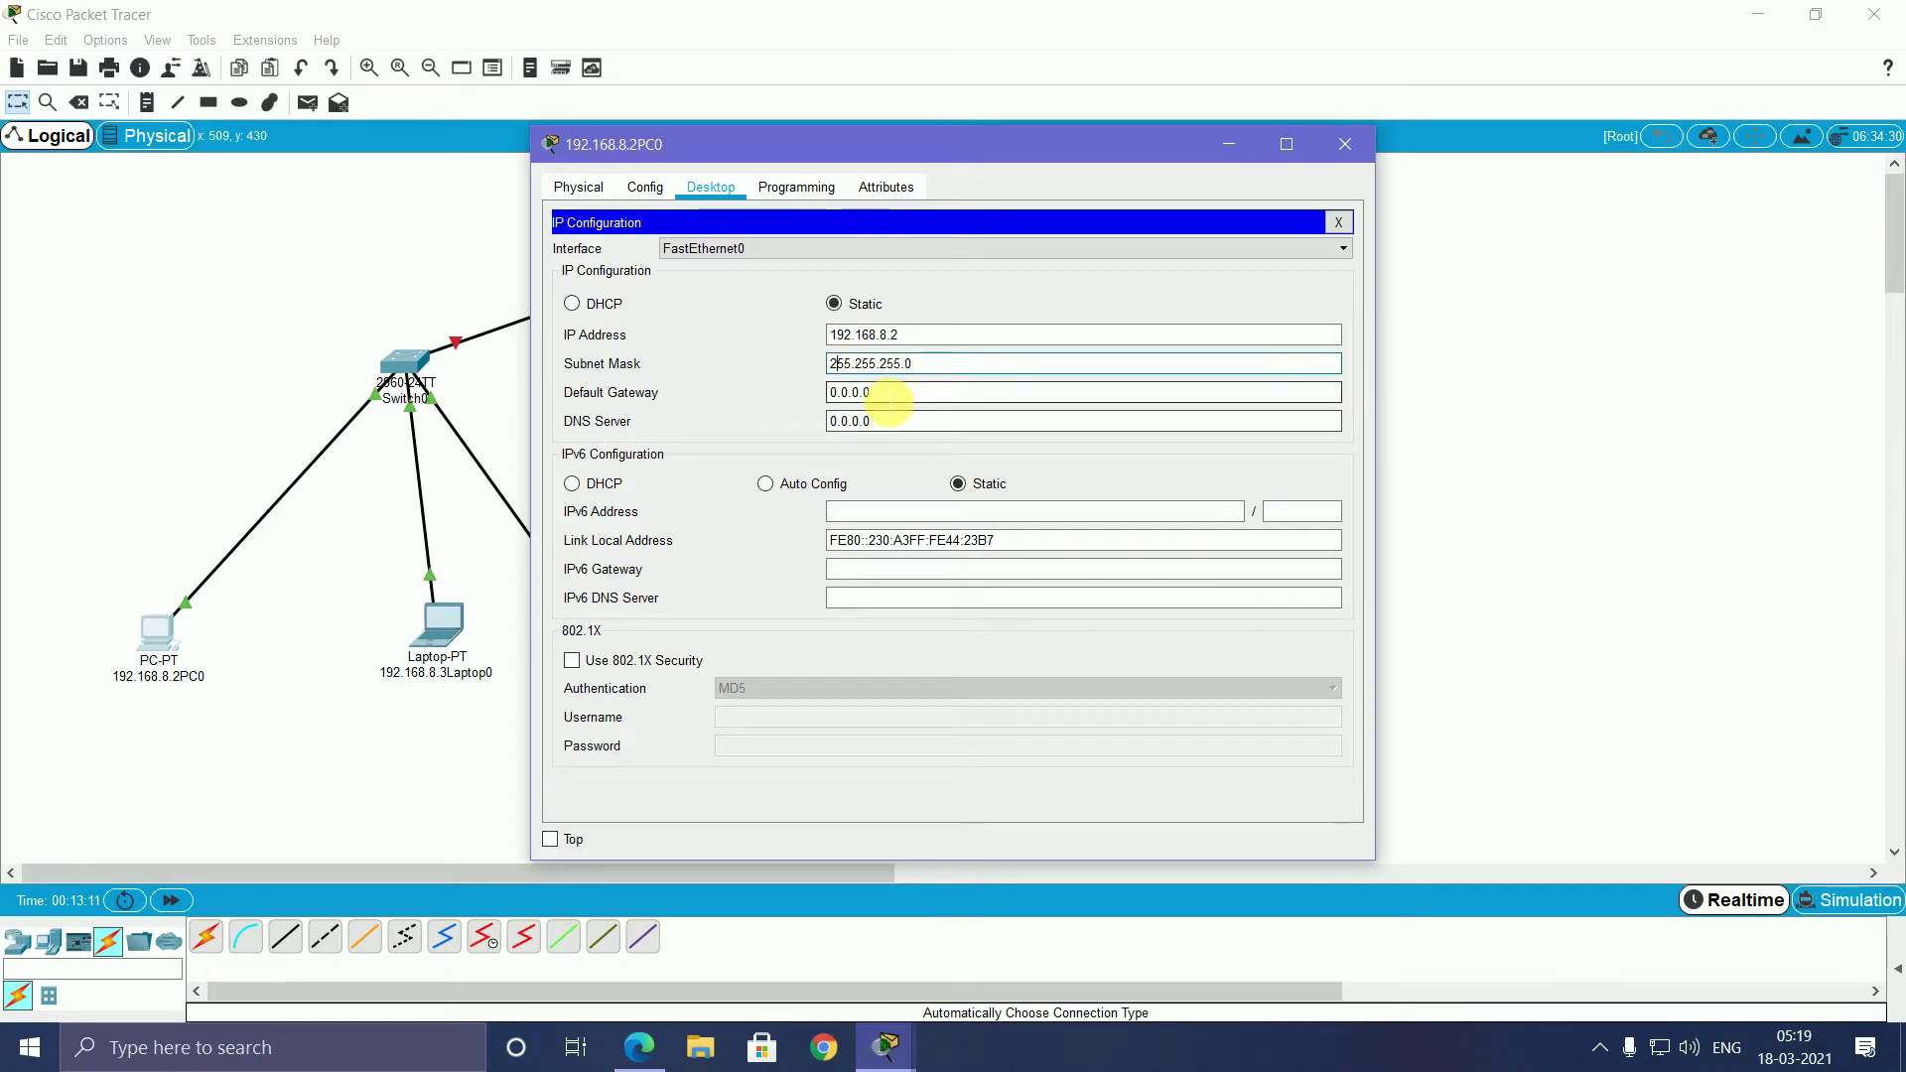
{"action": "left_click", "coordinate": [889, 394]}
{"action": "left_click_drag", "start_coordinate": [888, 393], "coordinate": [778, 399]}
{"action": "key", "text": "BackSpace"}
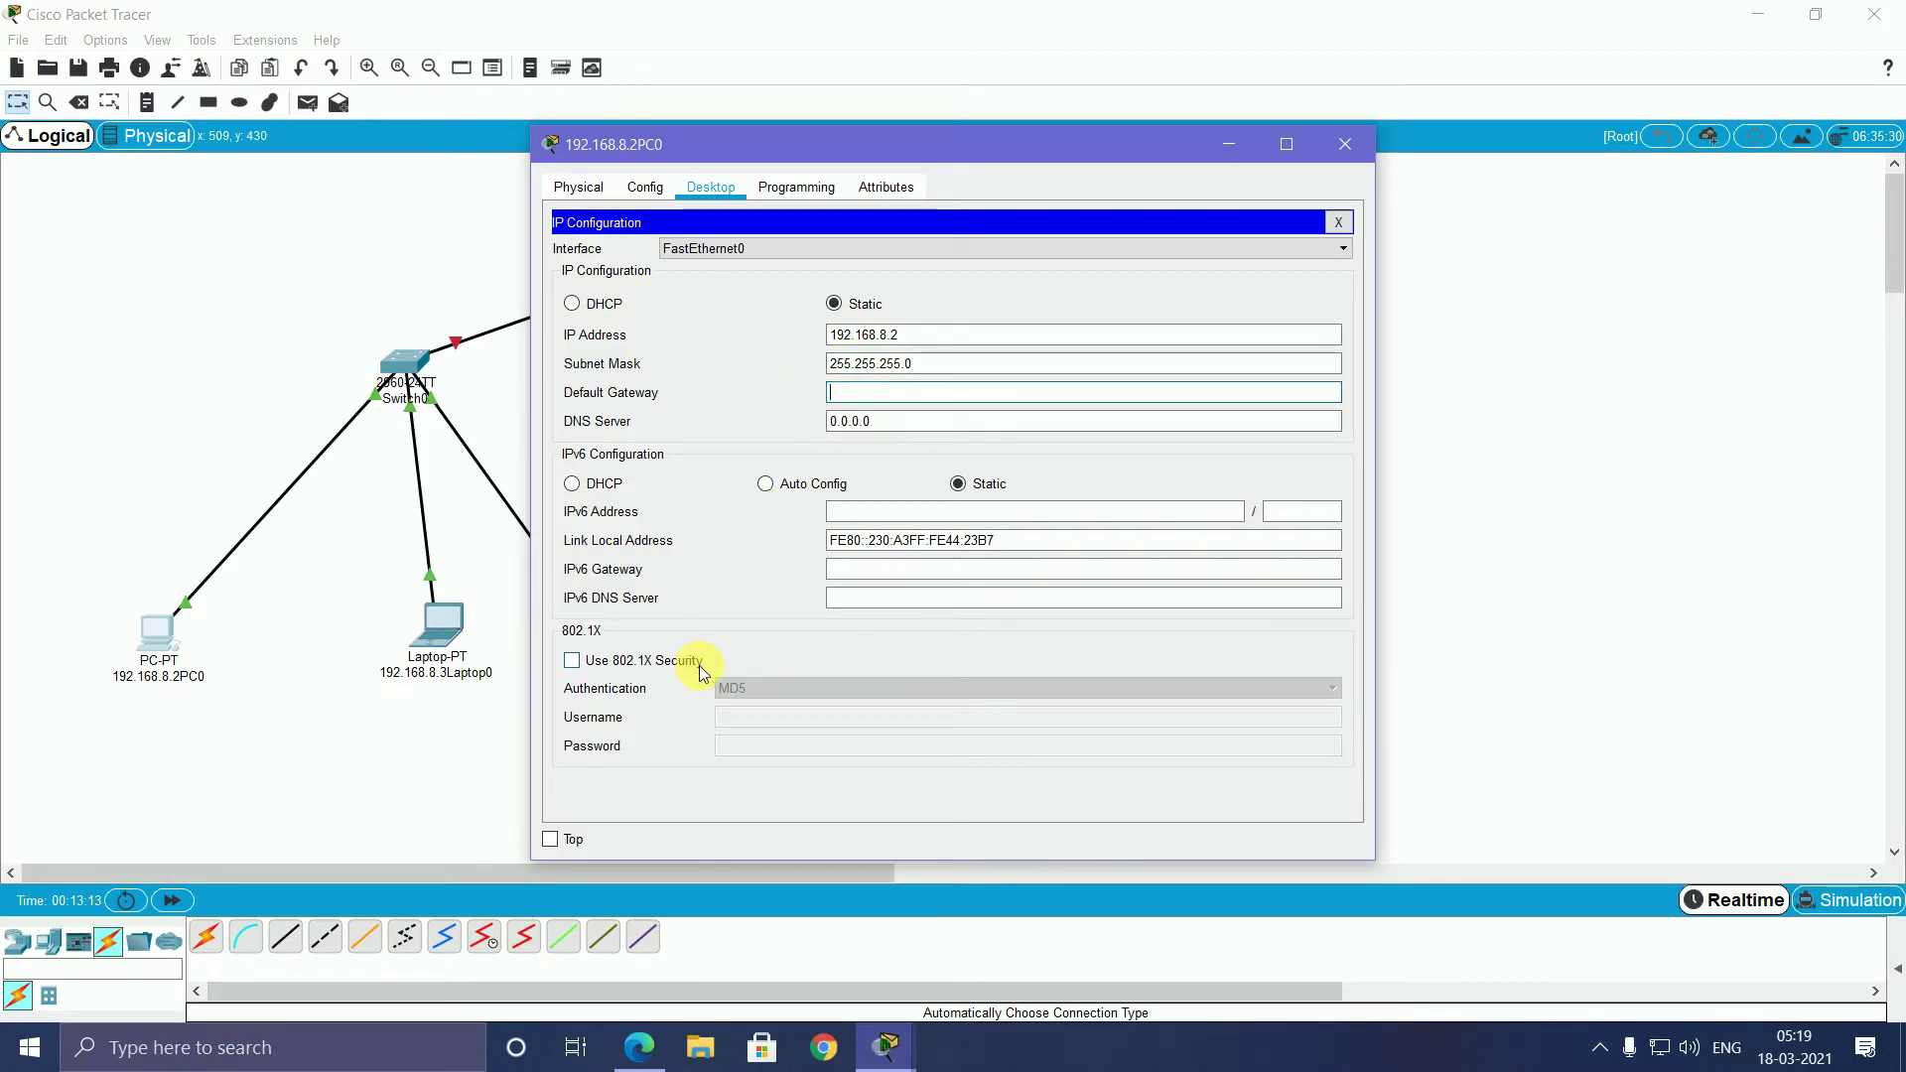
{"action": "type", "text": "192."}
{"action": "type", "text": "168.8."}
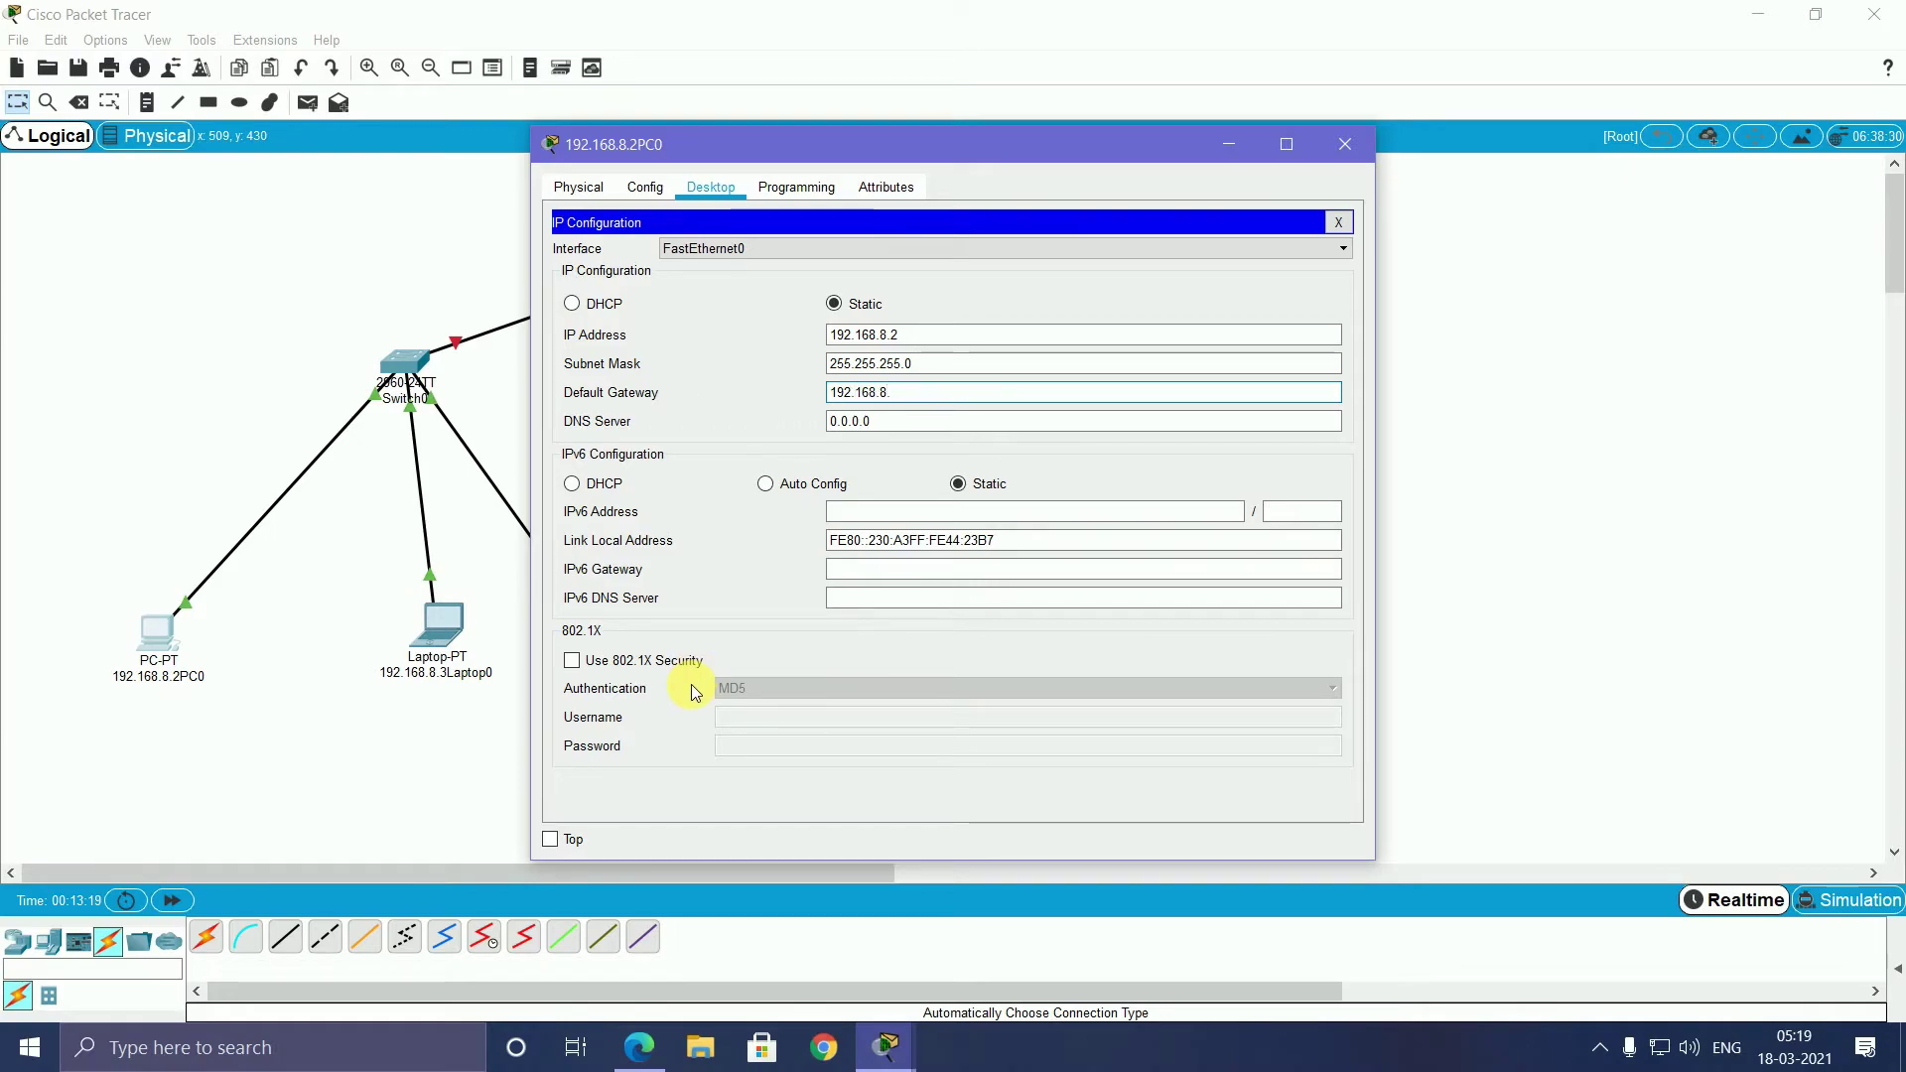
{"action": "type", "text": "1"}
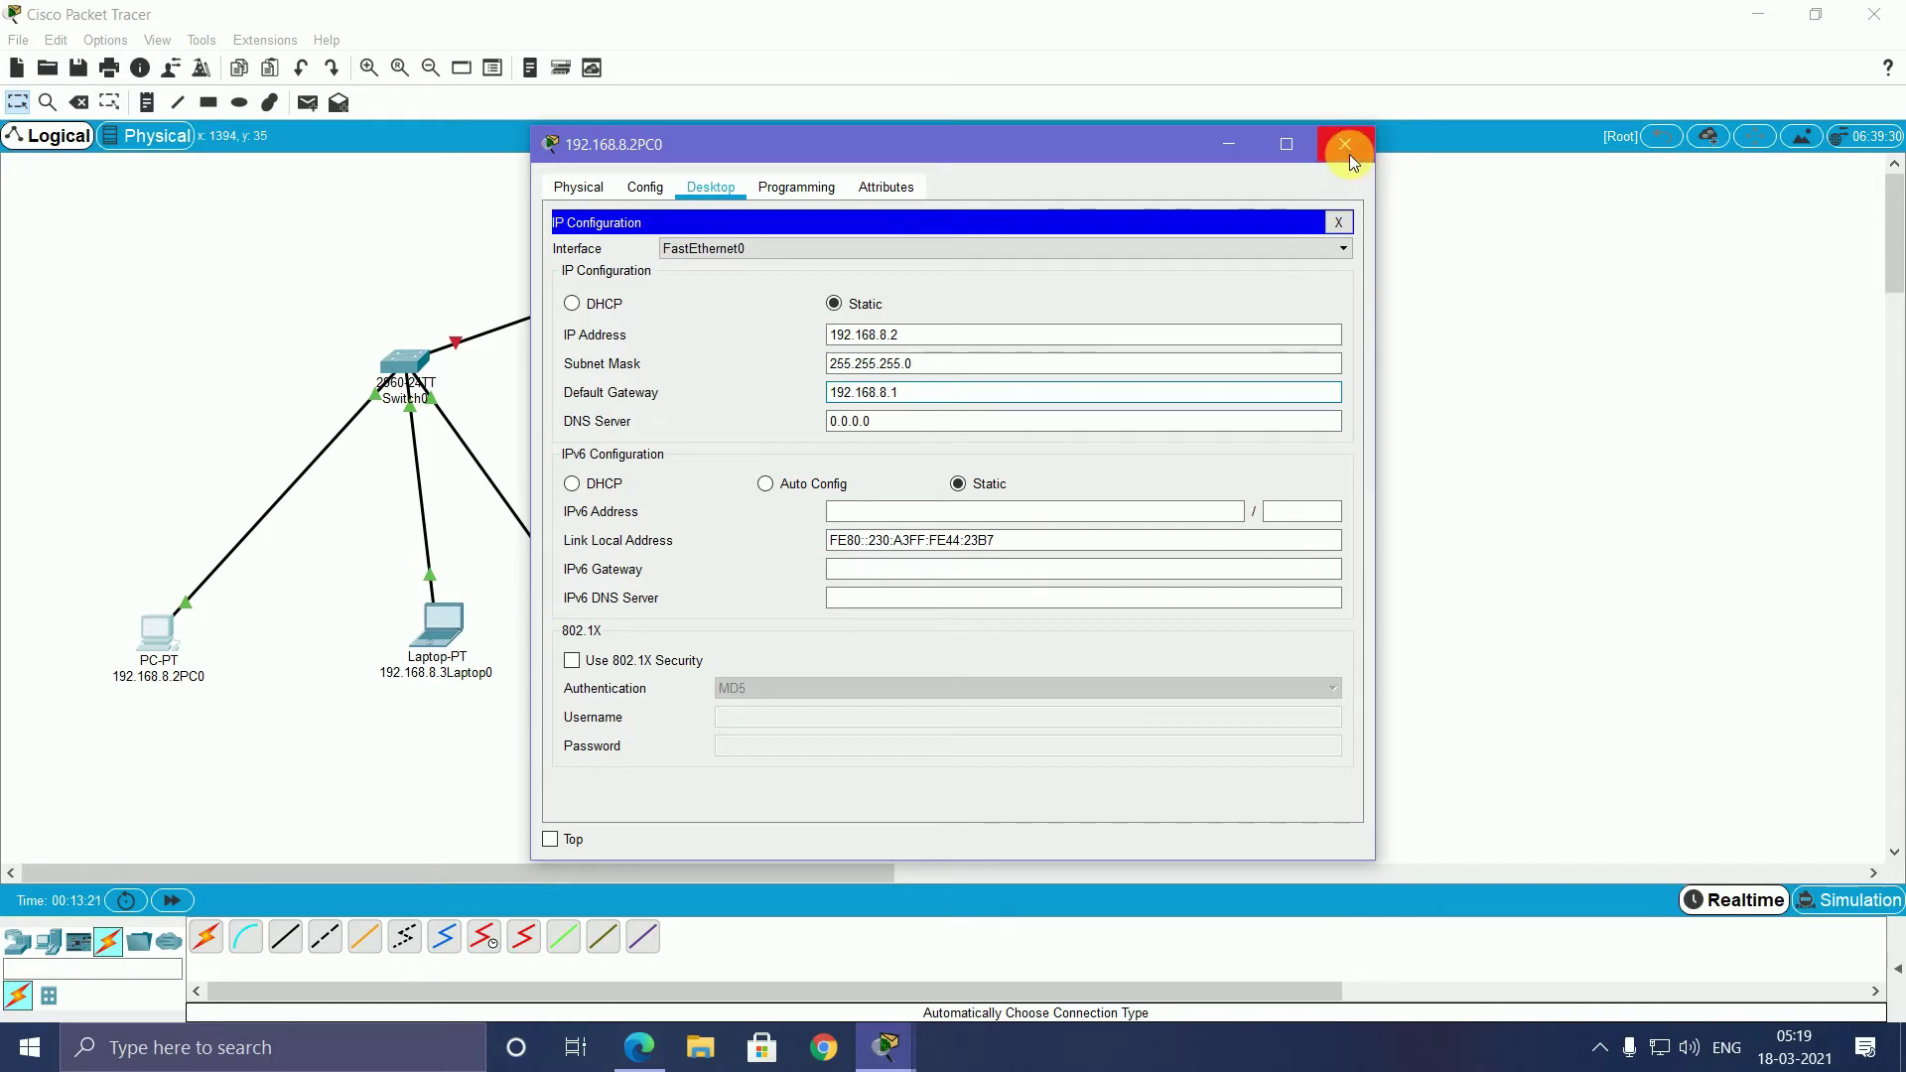
Close PC0's window and bring up Laptop2's IP Configuration
{"action": "left_click", "coordinate": [1347, 146]}
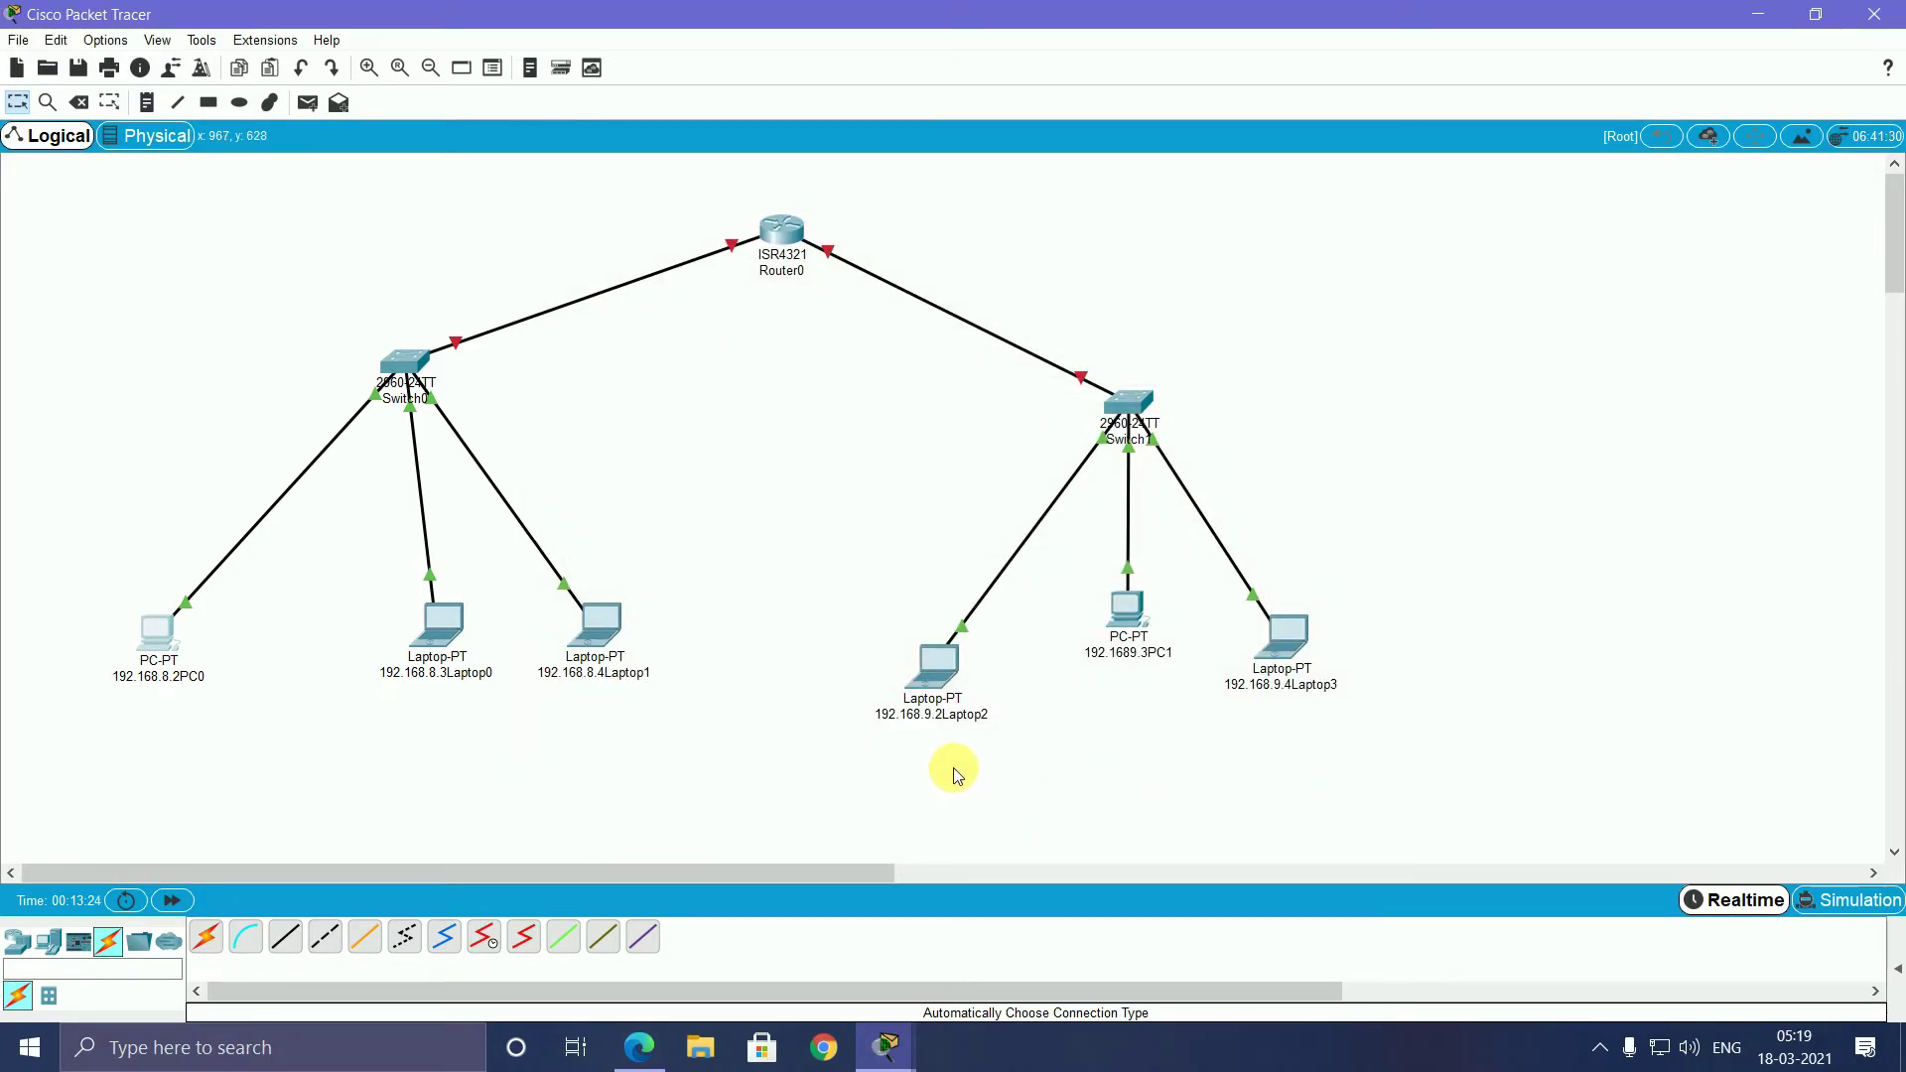
{"action": "left_click", "coordinate": [949, 662]}
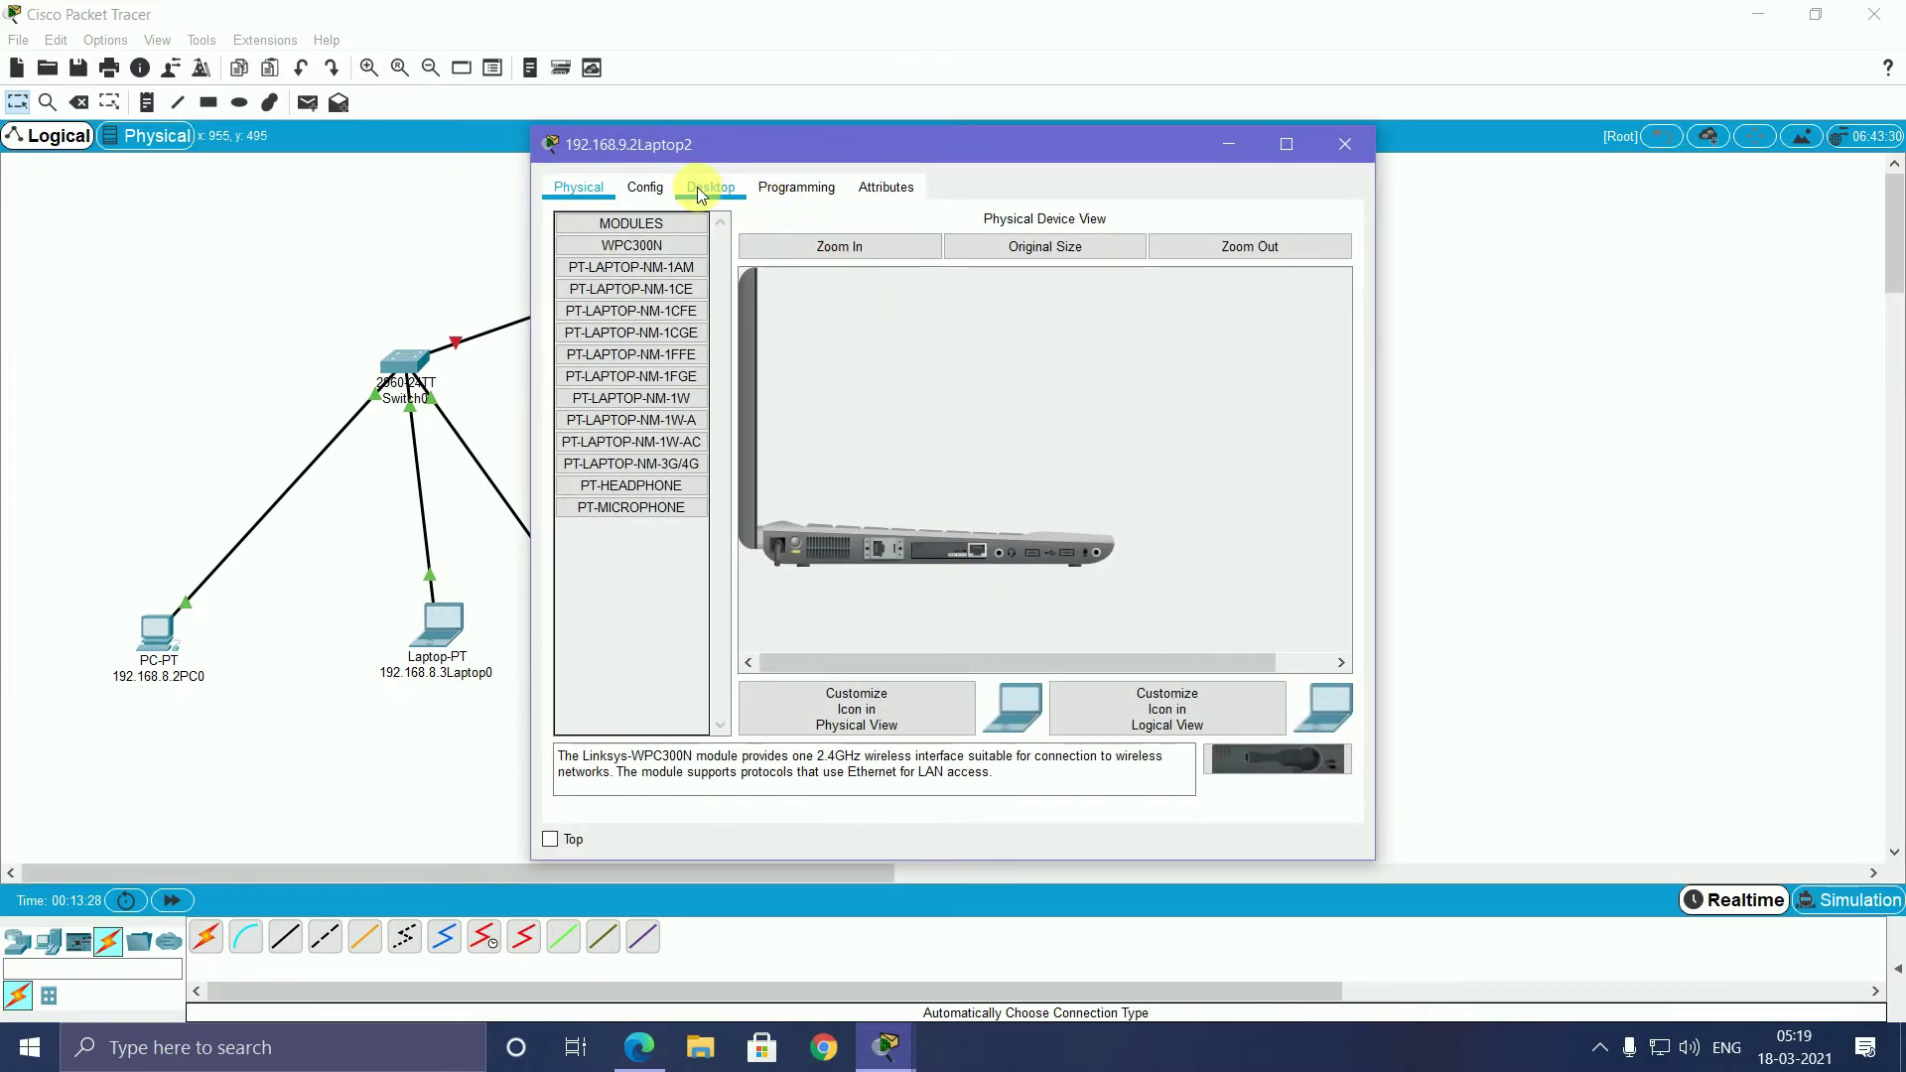
{"action": "left_click", "coordinate": [711, 185]}
{"action": "left_click", "coordinate": [611, 253]}
Correct Laptop2's IP to 192.168.9.3, set mask 255.255.255.0, and clear the gateway
{"action": "left_click", "coordinate": [882, 336]}
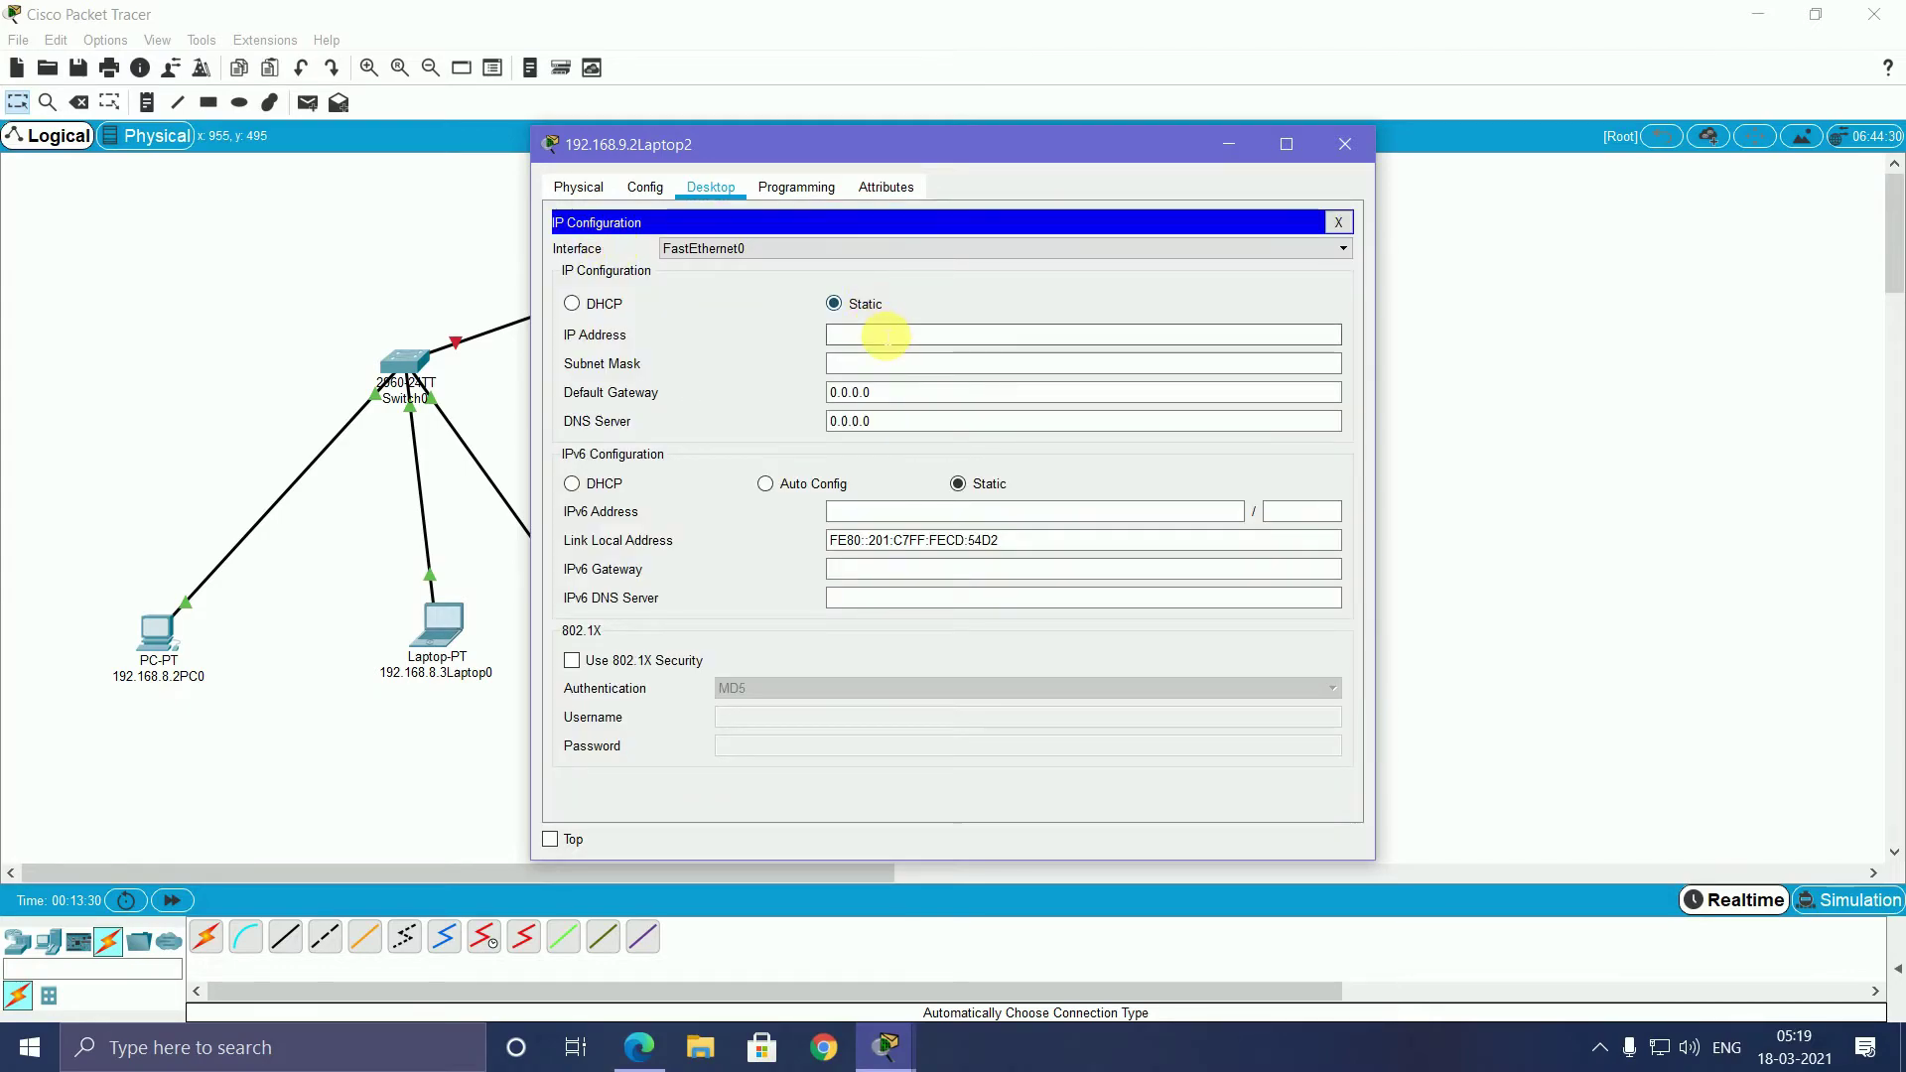
{"action": "type", "text": "19"}
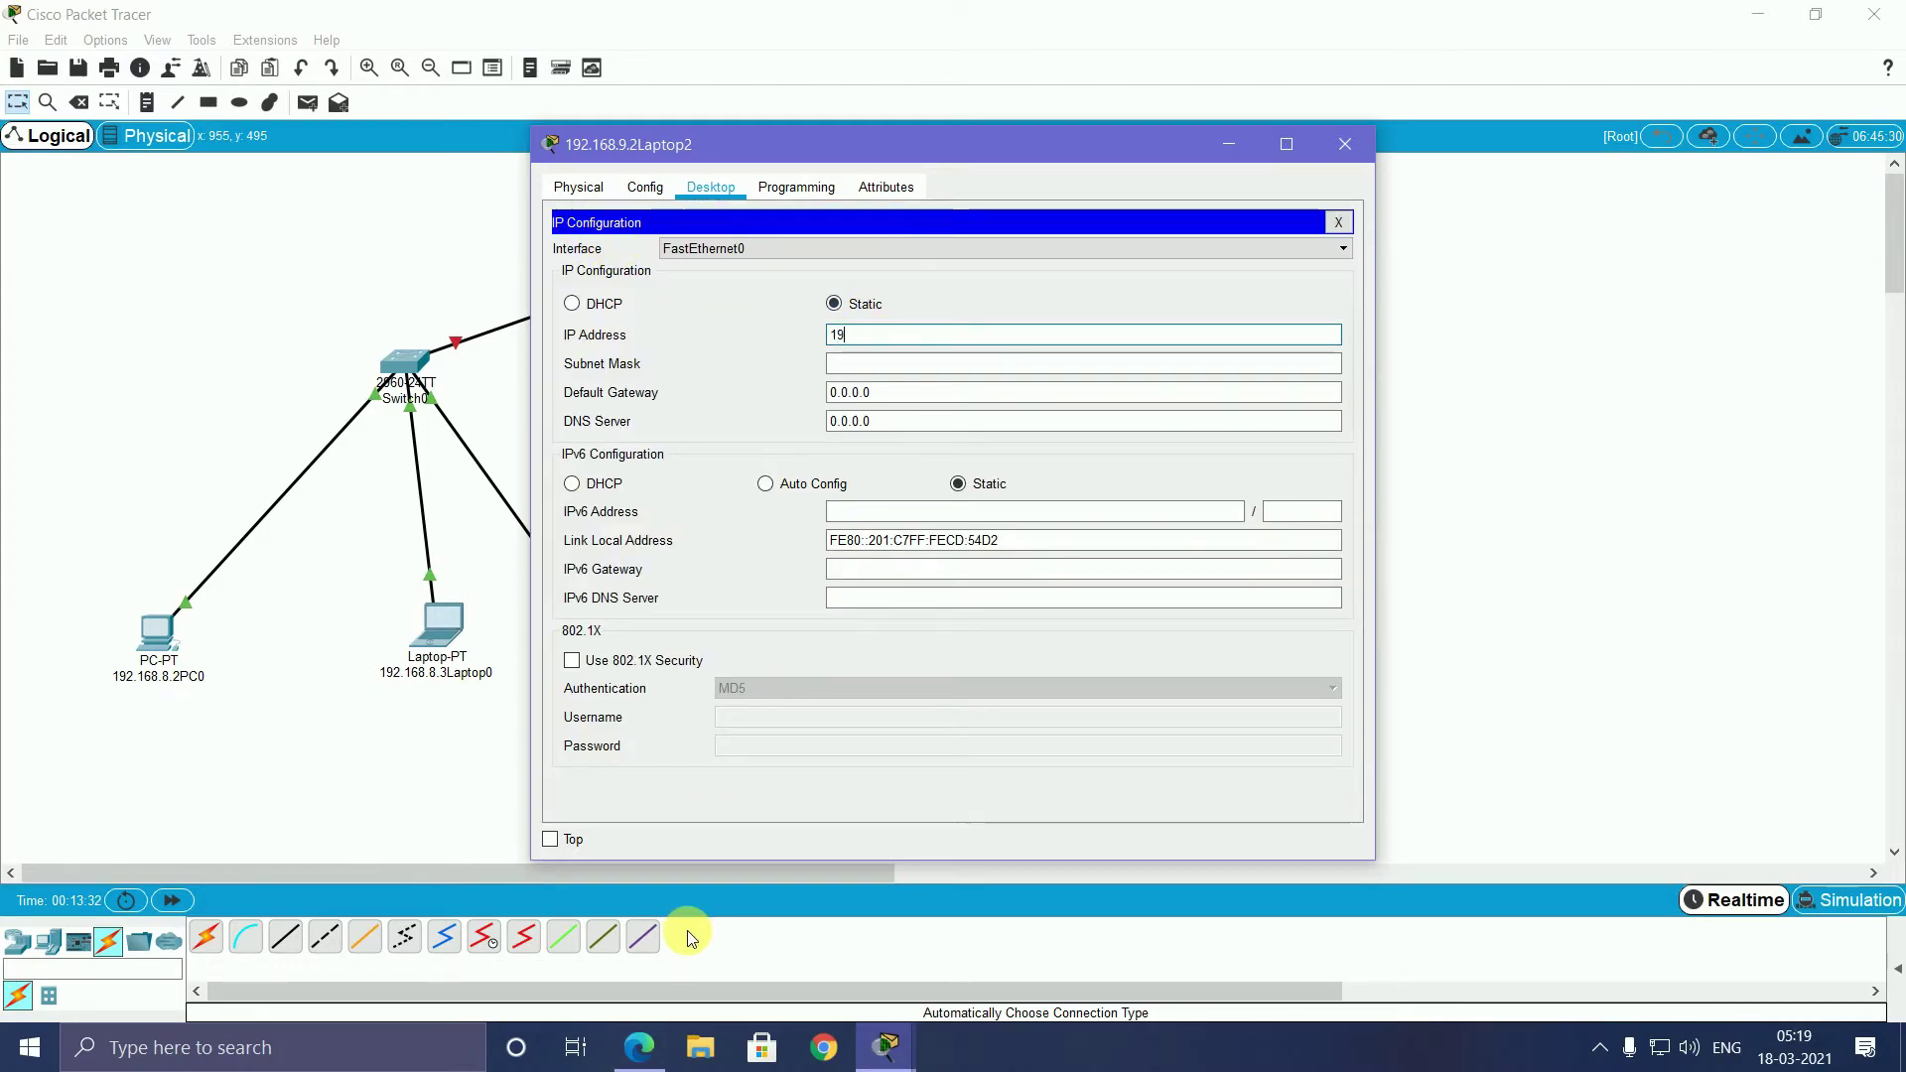
{"action": "type", "text": "2.16"}
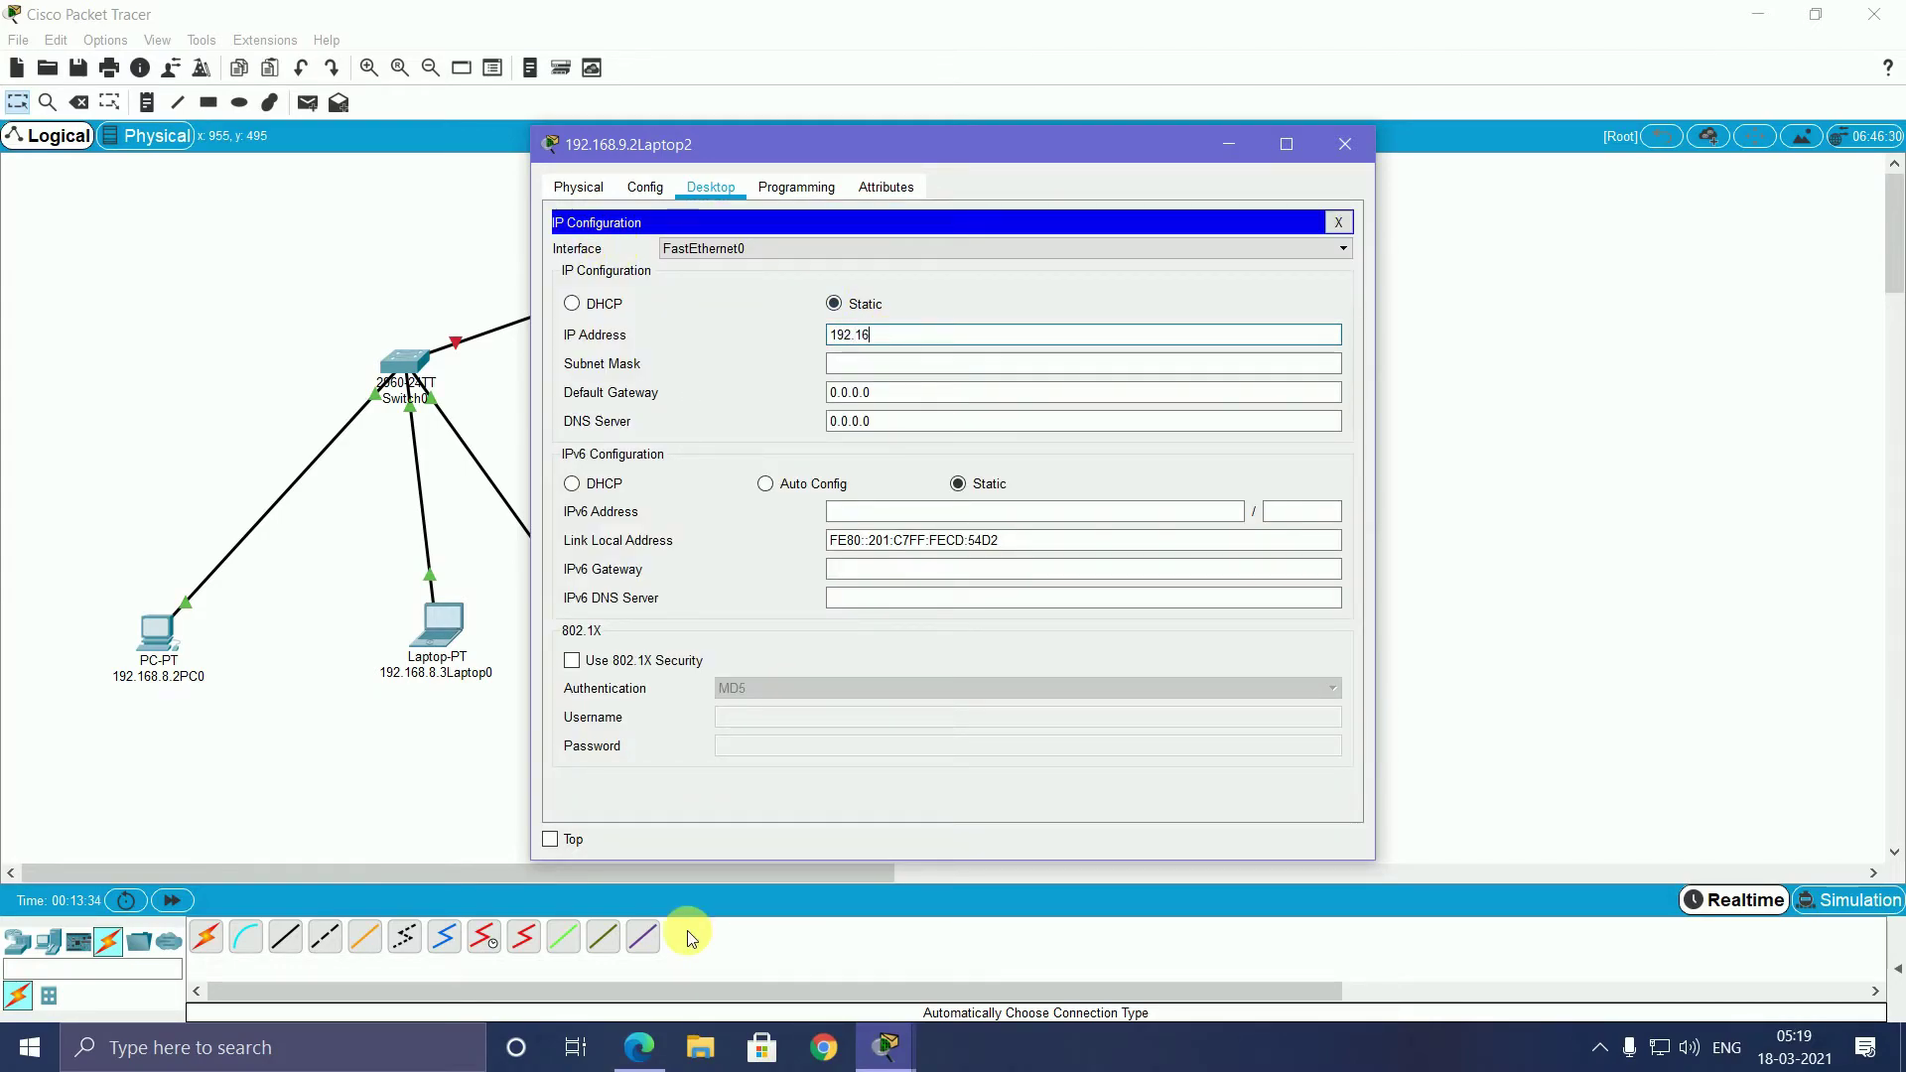
{"action": "type", "text": "89"}
{"action": "type", "text": ".2"}
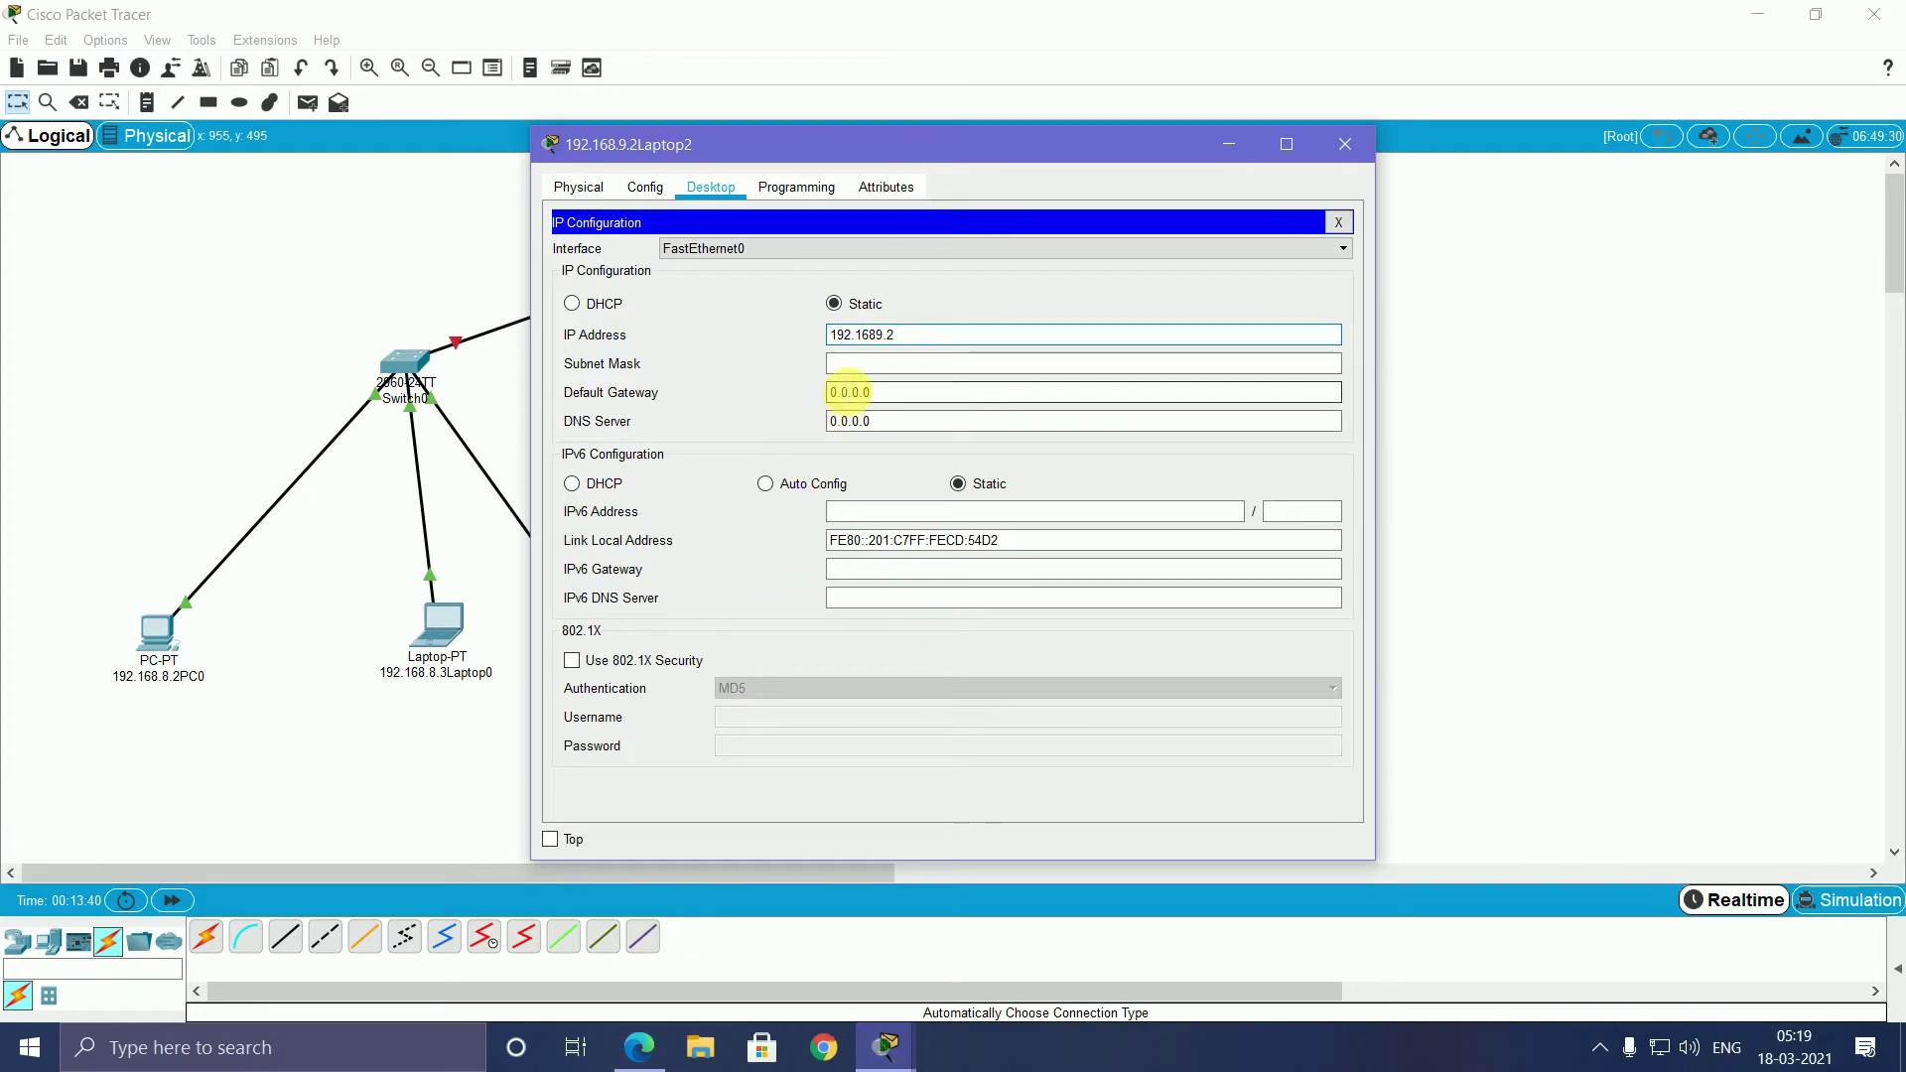
{"action": "left_click", "coordinate": [845, 364]}
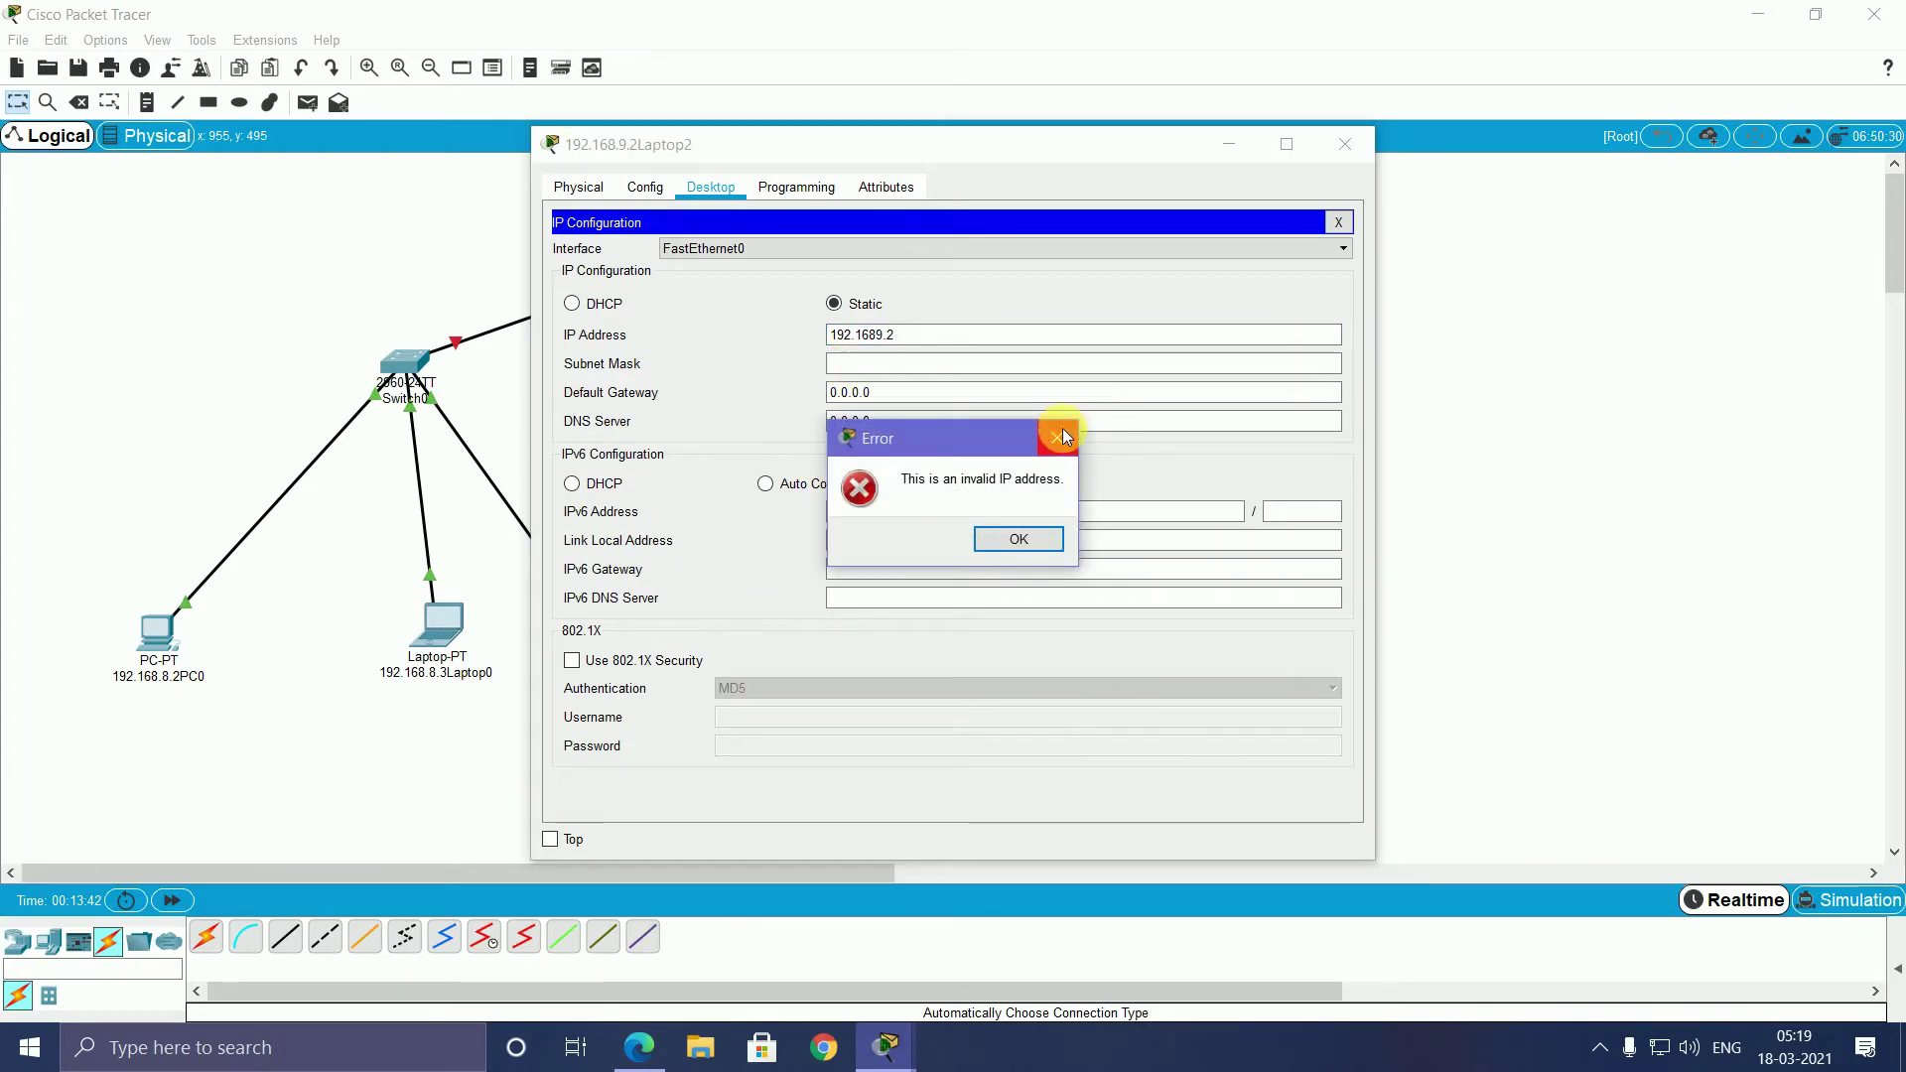
{"action": "left_click", "coordinate": [1058, 438]}
{"action": "left_click", "coordinate": [849, 335]}
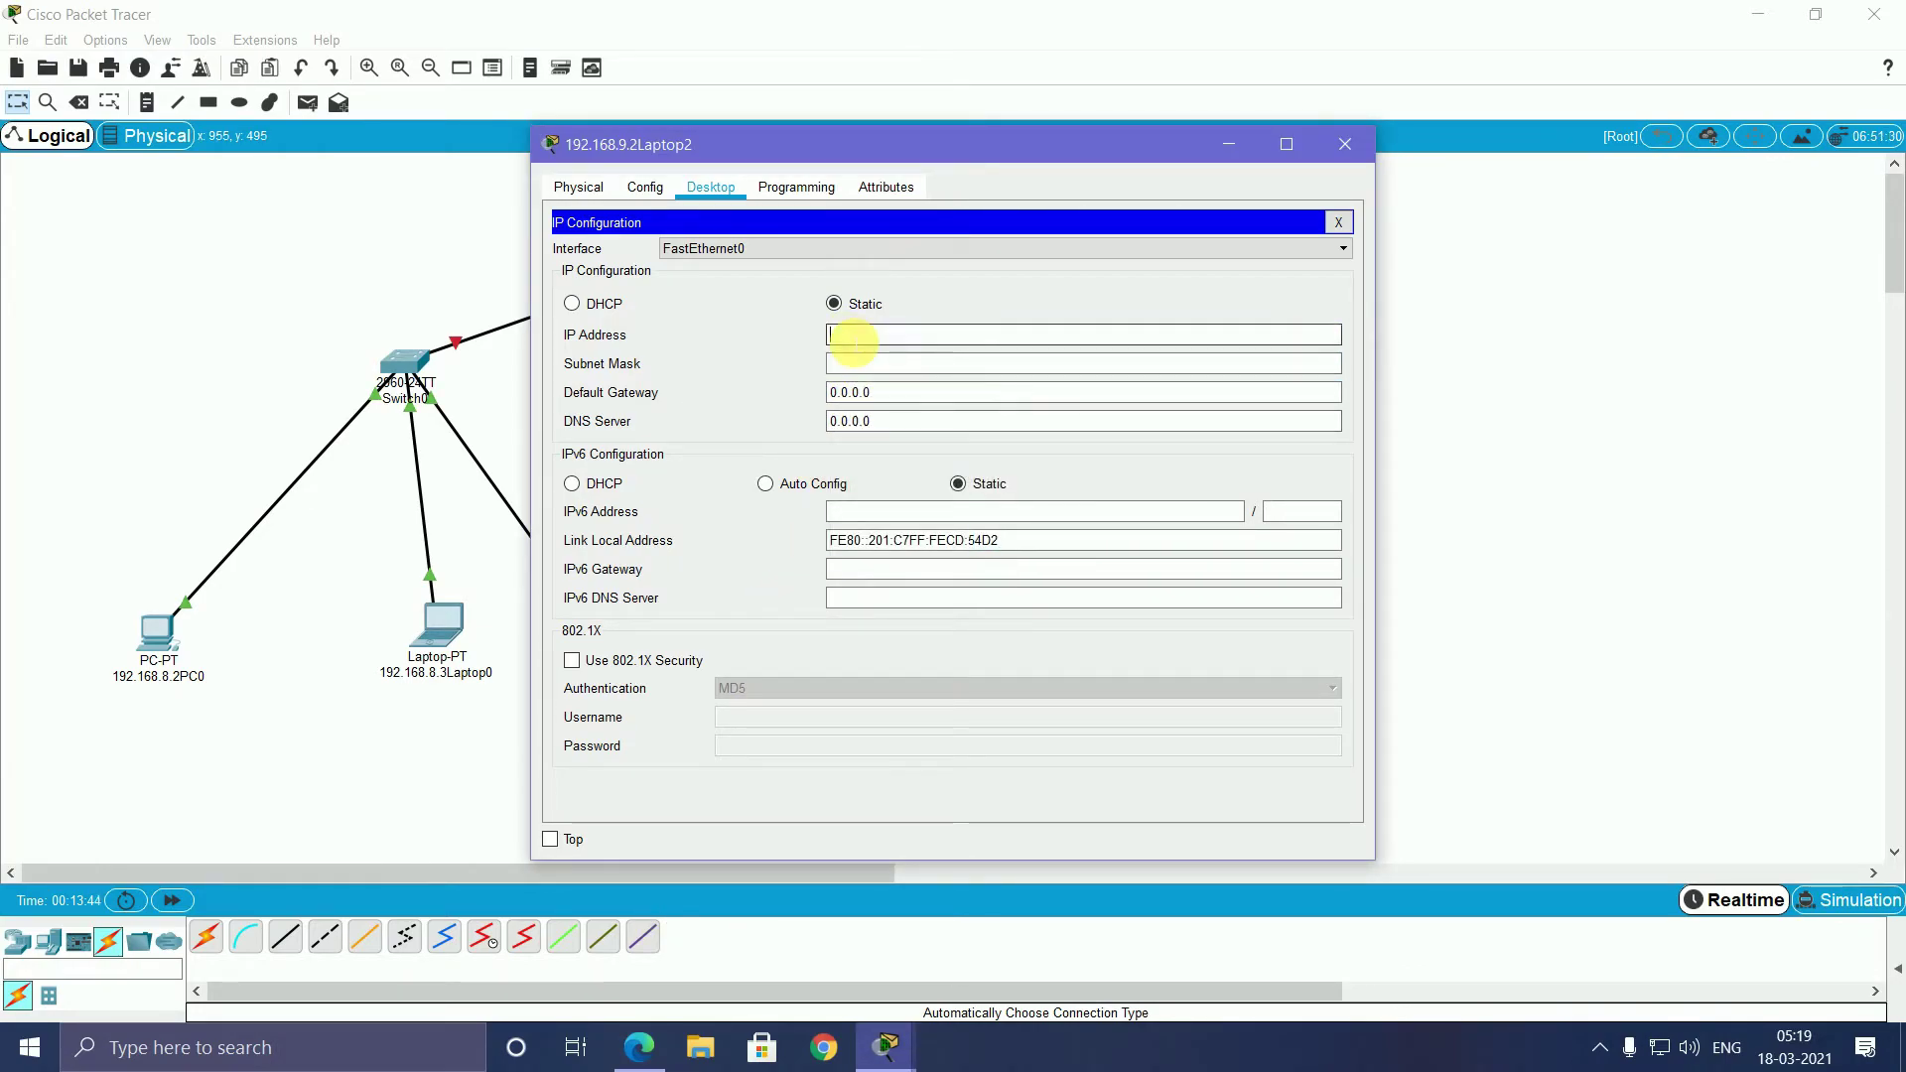
{"action": "type", "text": "19"}
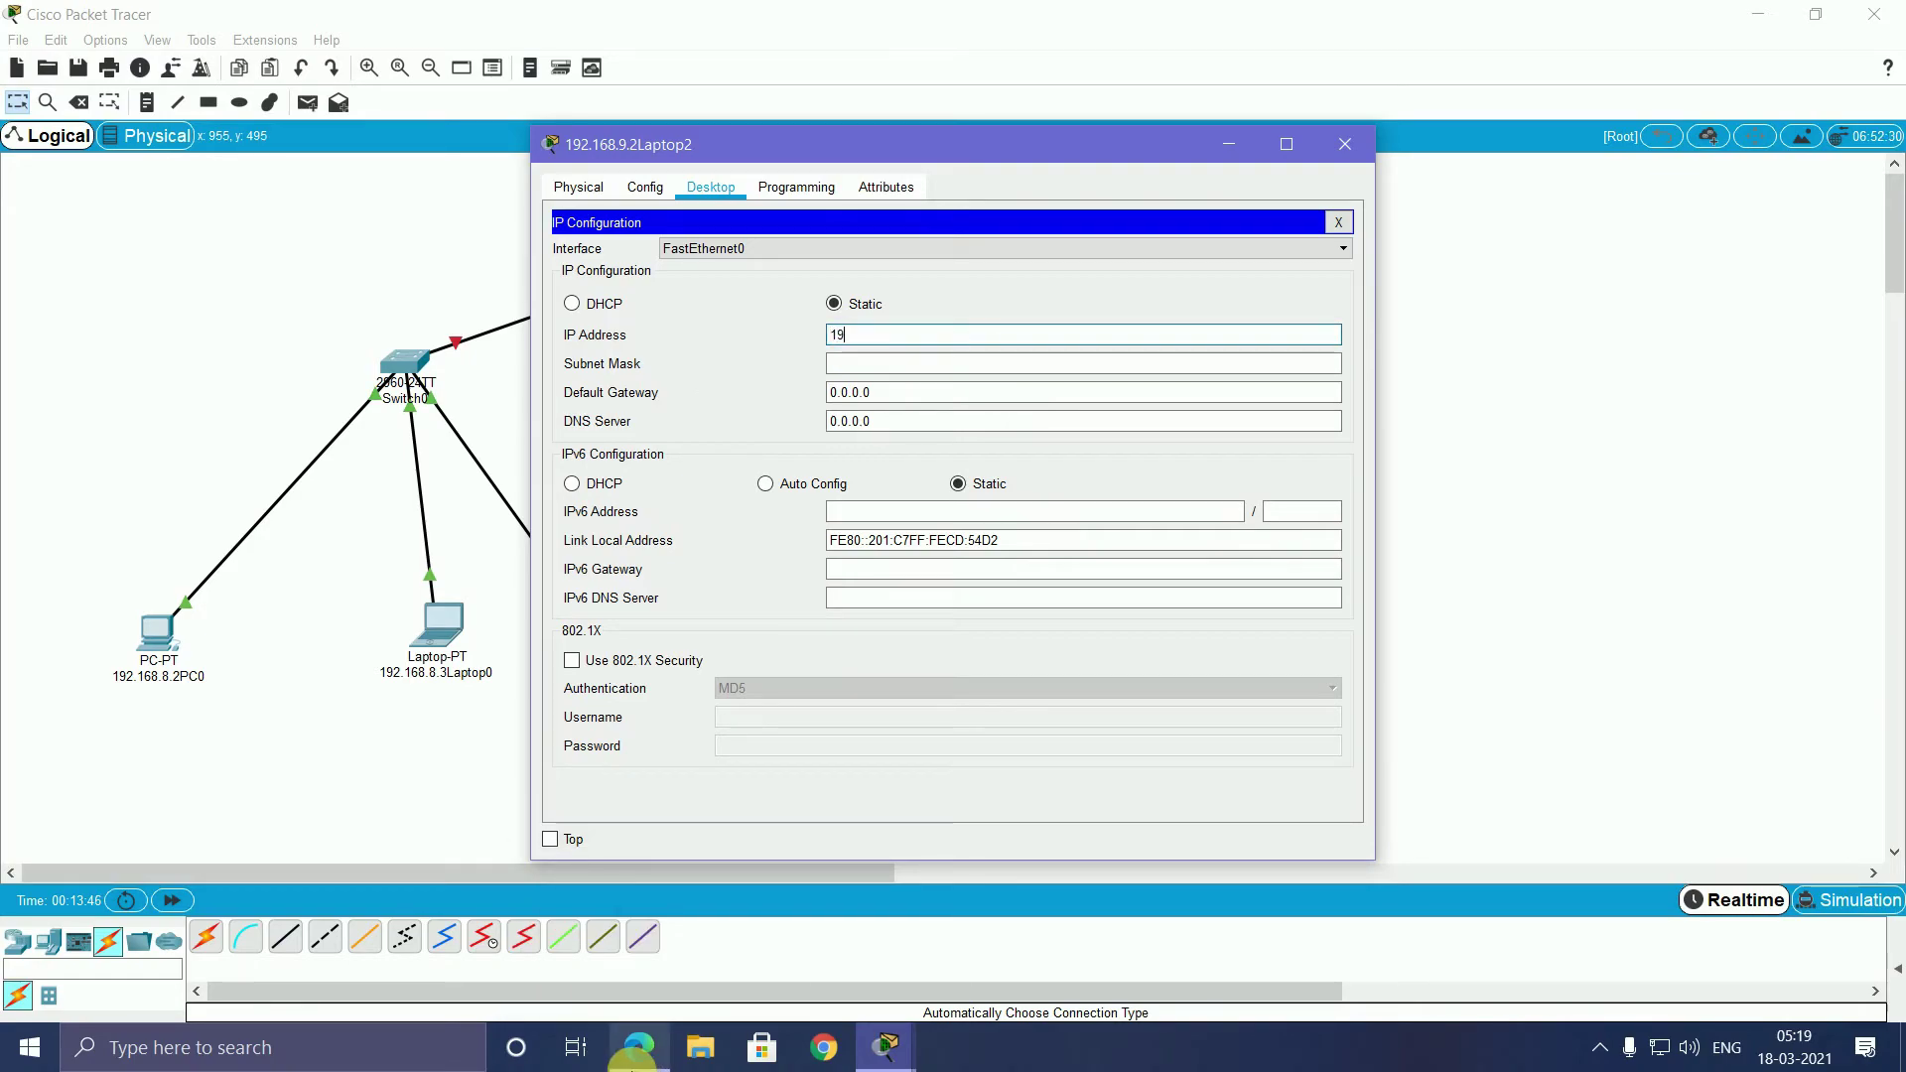
{"action": "type", "text": "2.16"}
{"action": "type", "text": "8.9"}
{"action": "type", "text": ".3"}
{"action": "left_click", "coordinate": [857, 364]}
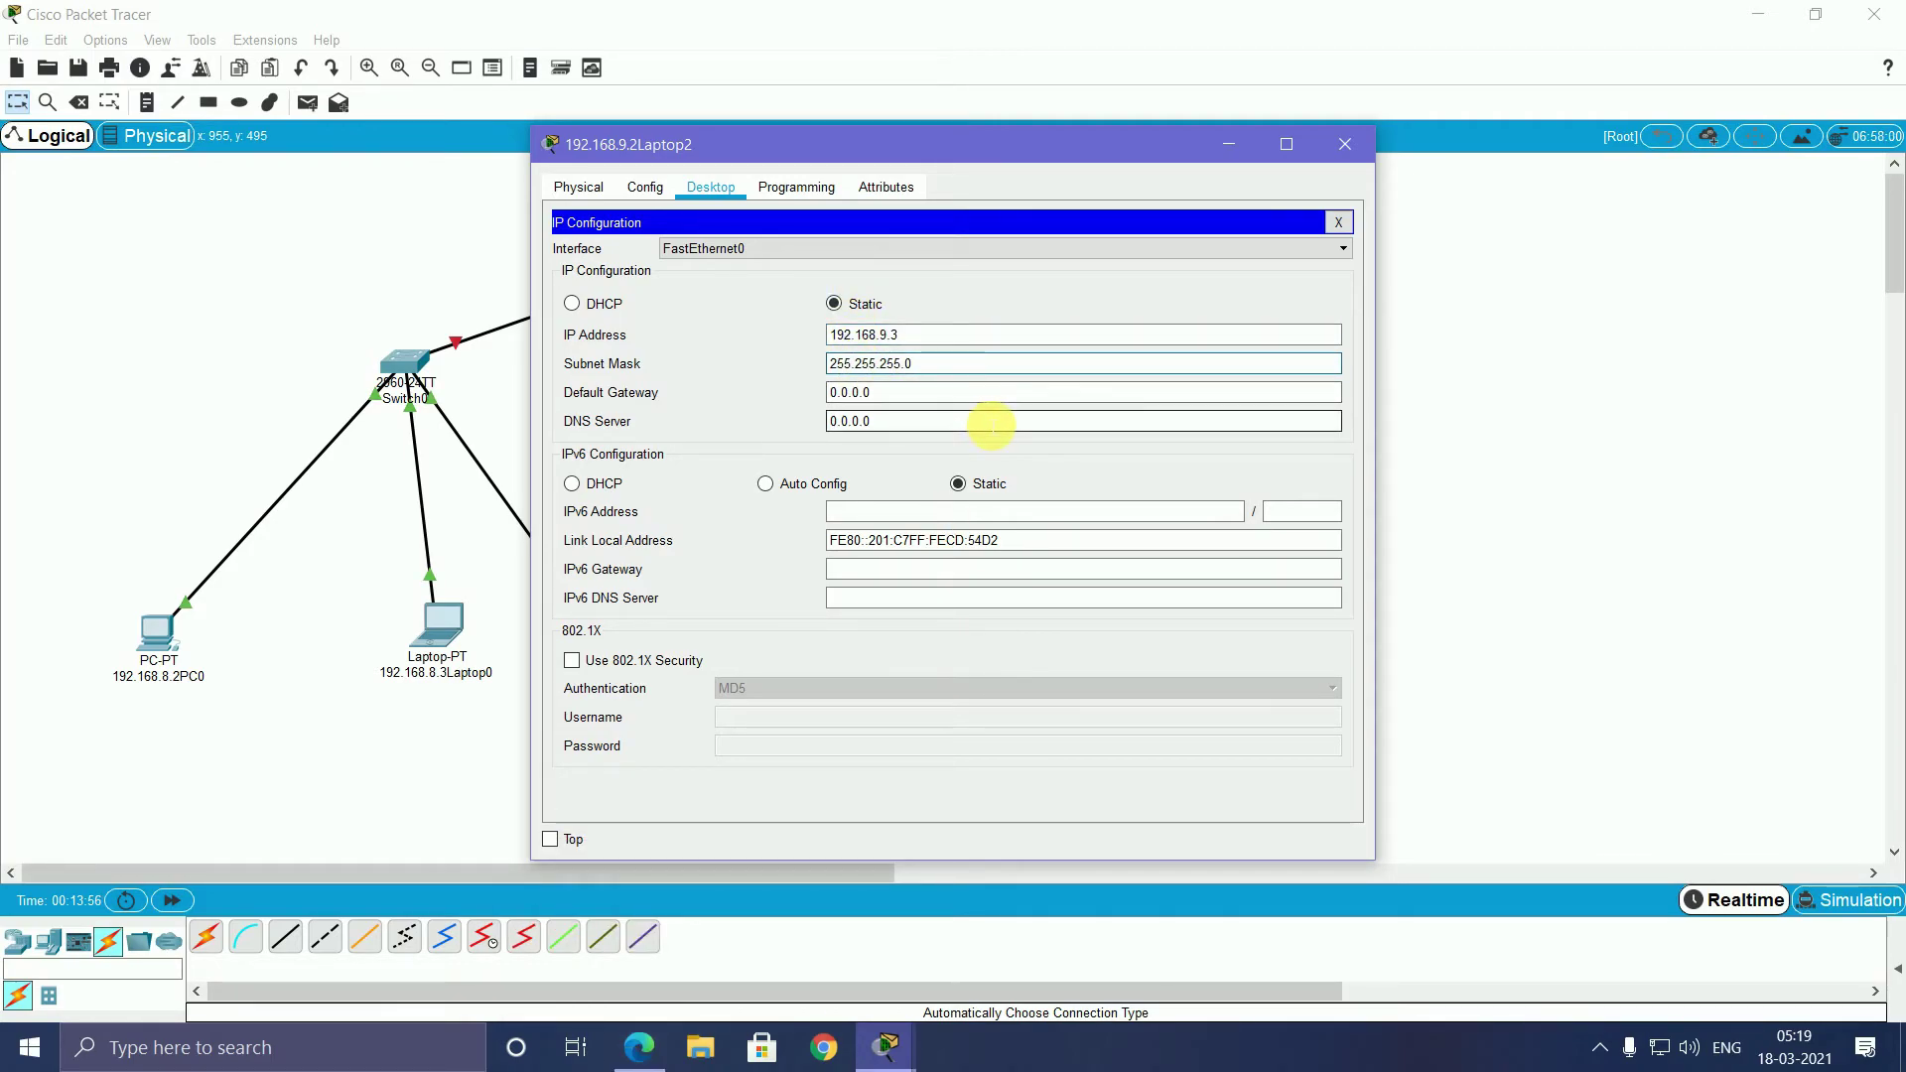
{"action": "left_click", "coordinate": [920, 391]}
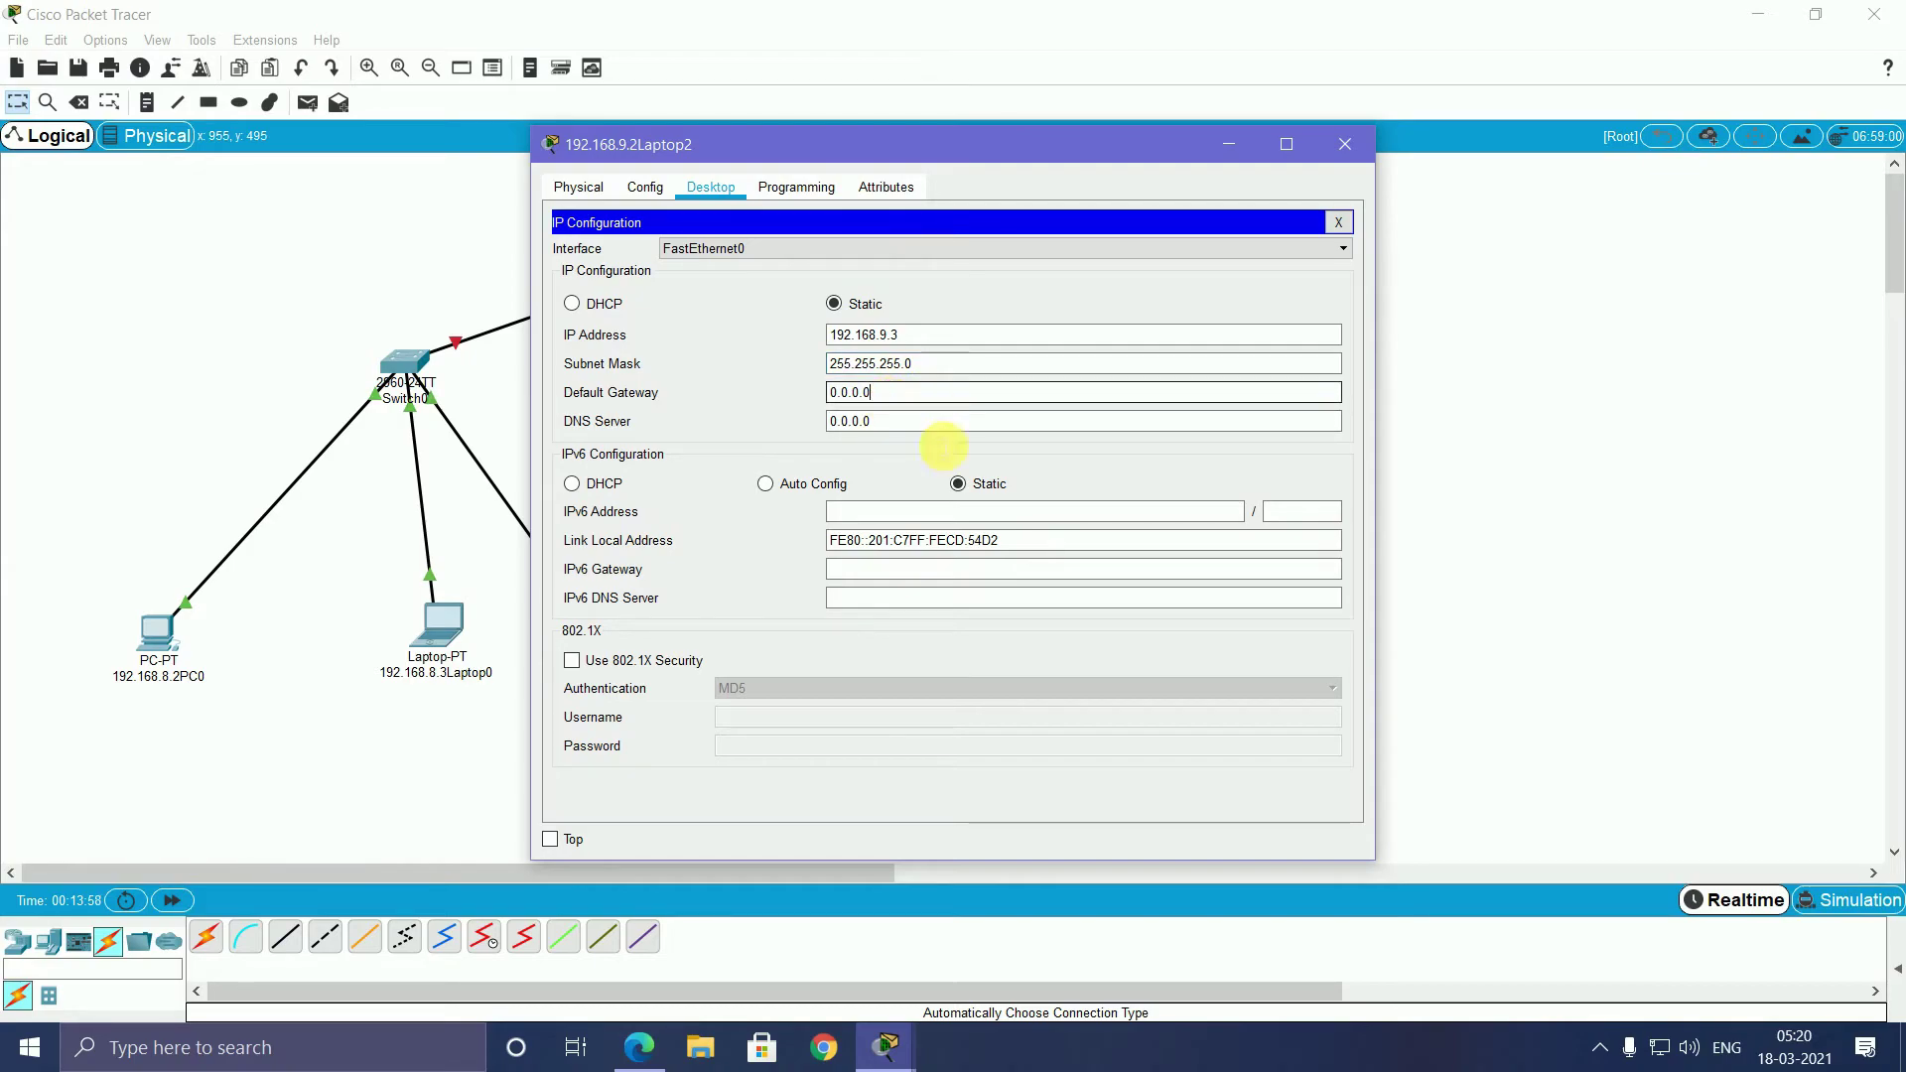
{"action": "key", "text": "BackSpace"}
{"action": "key", "text": "BackSpace"}
{"action": "key", "text": "BackSpace"}
{"action": "key", "text": "BackSpace"}
{"action": "key", "text": "BackSpace"}
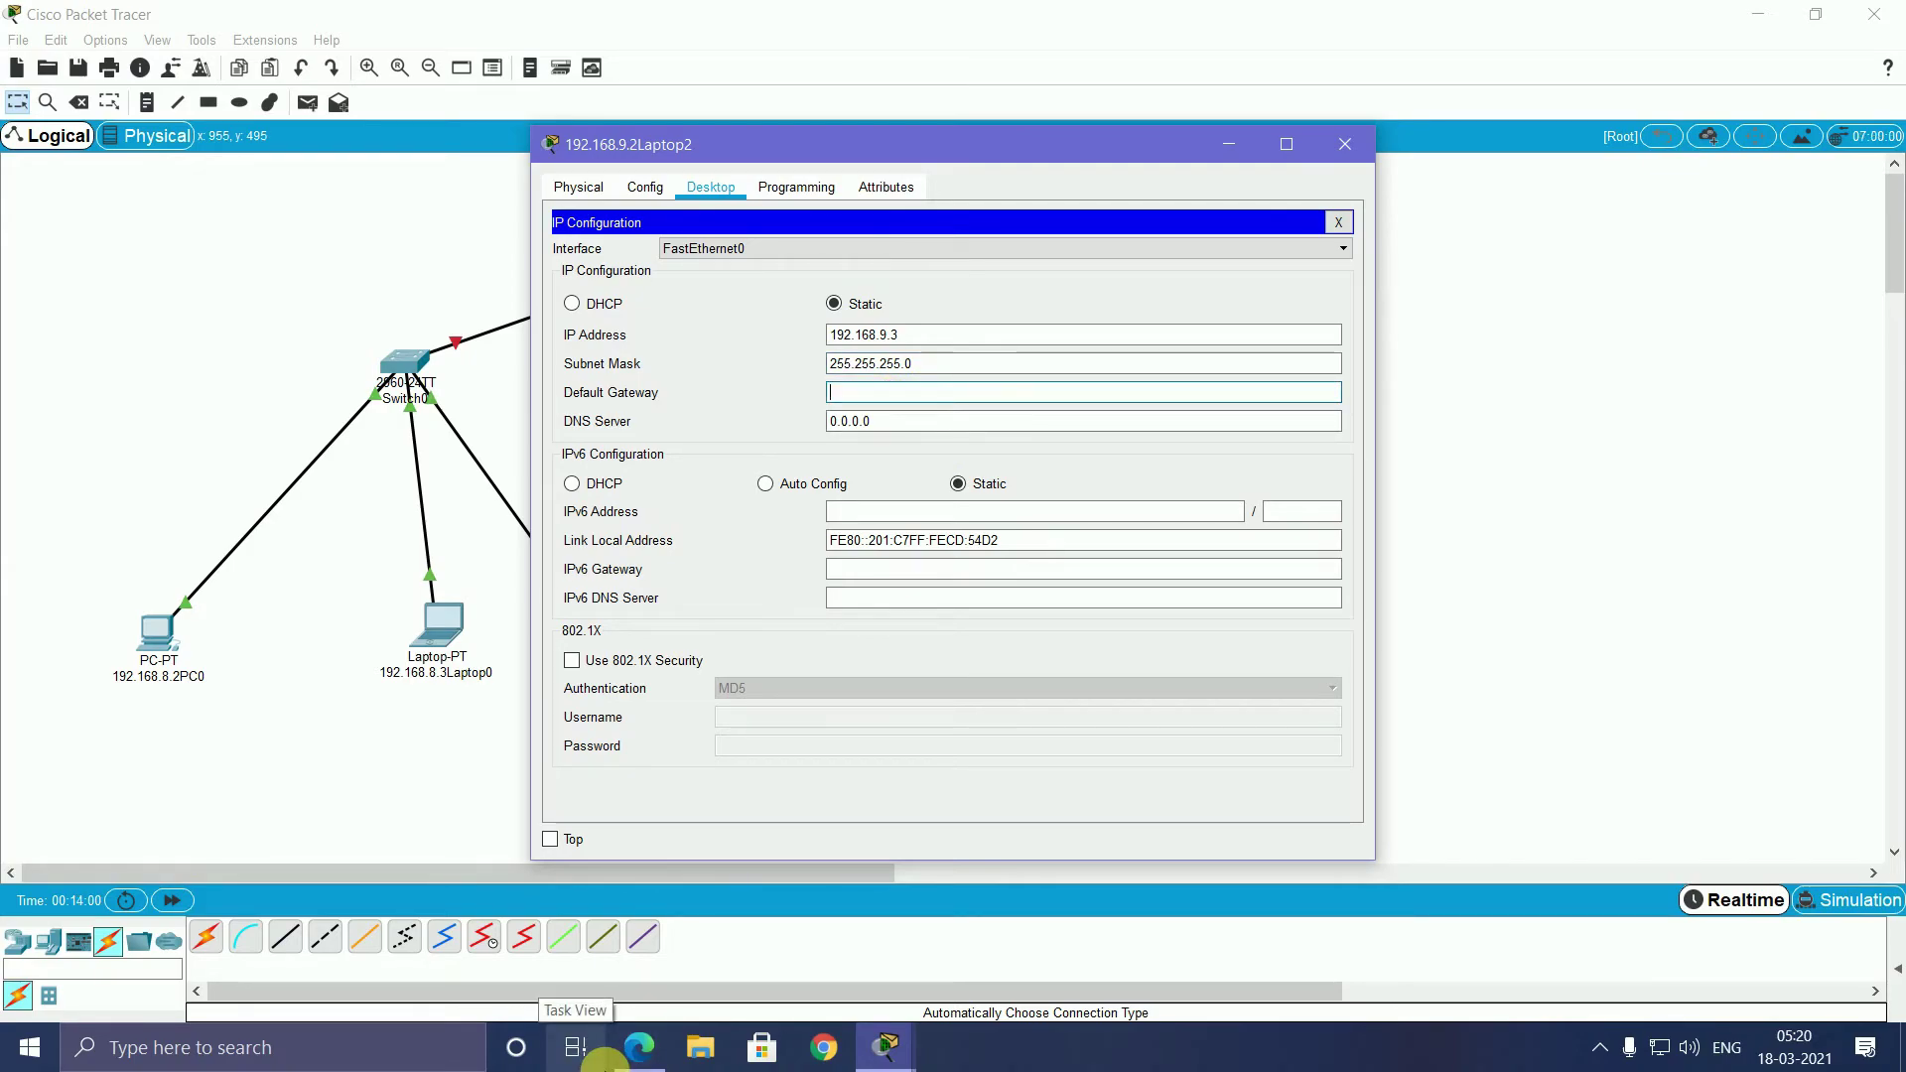
{"action": "type", "text": "192."}
{"action": "type", "text": "168."}
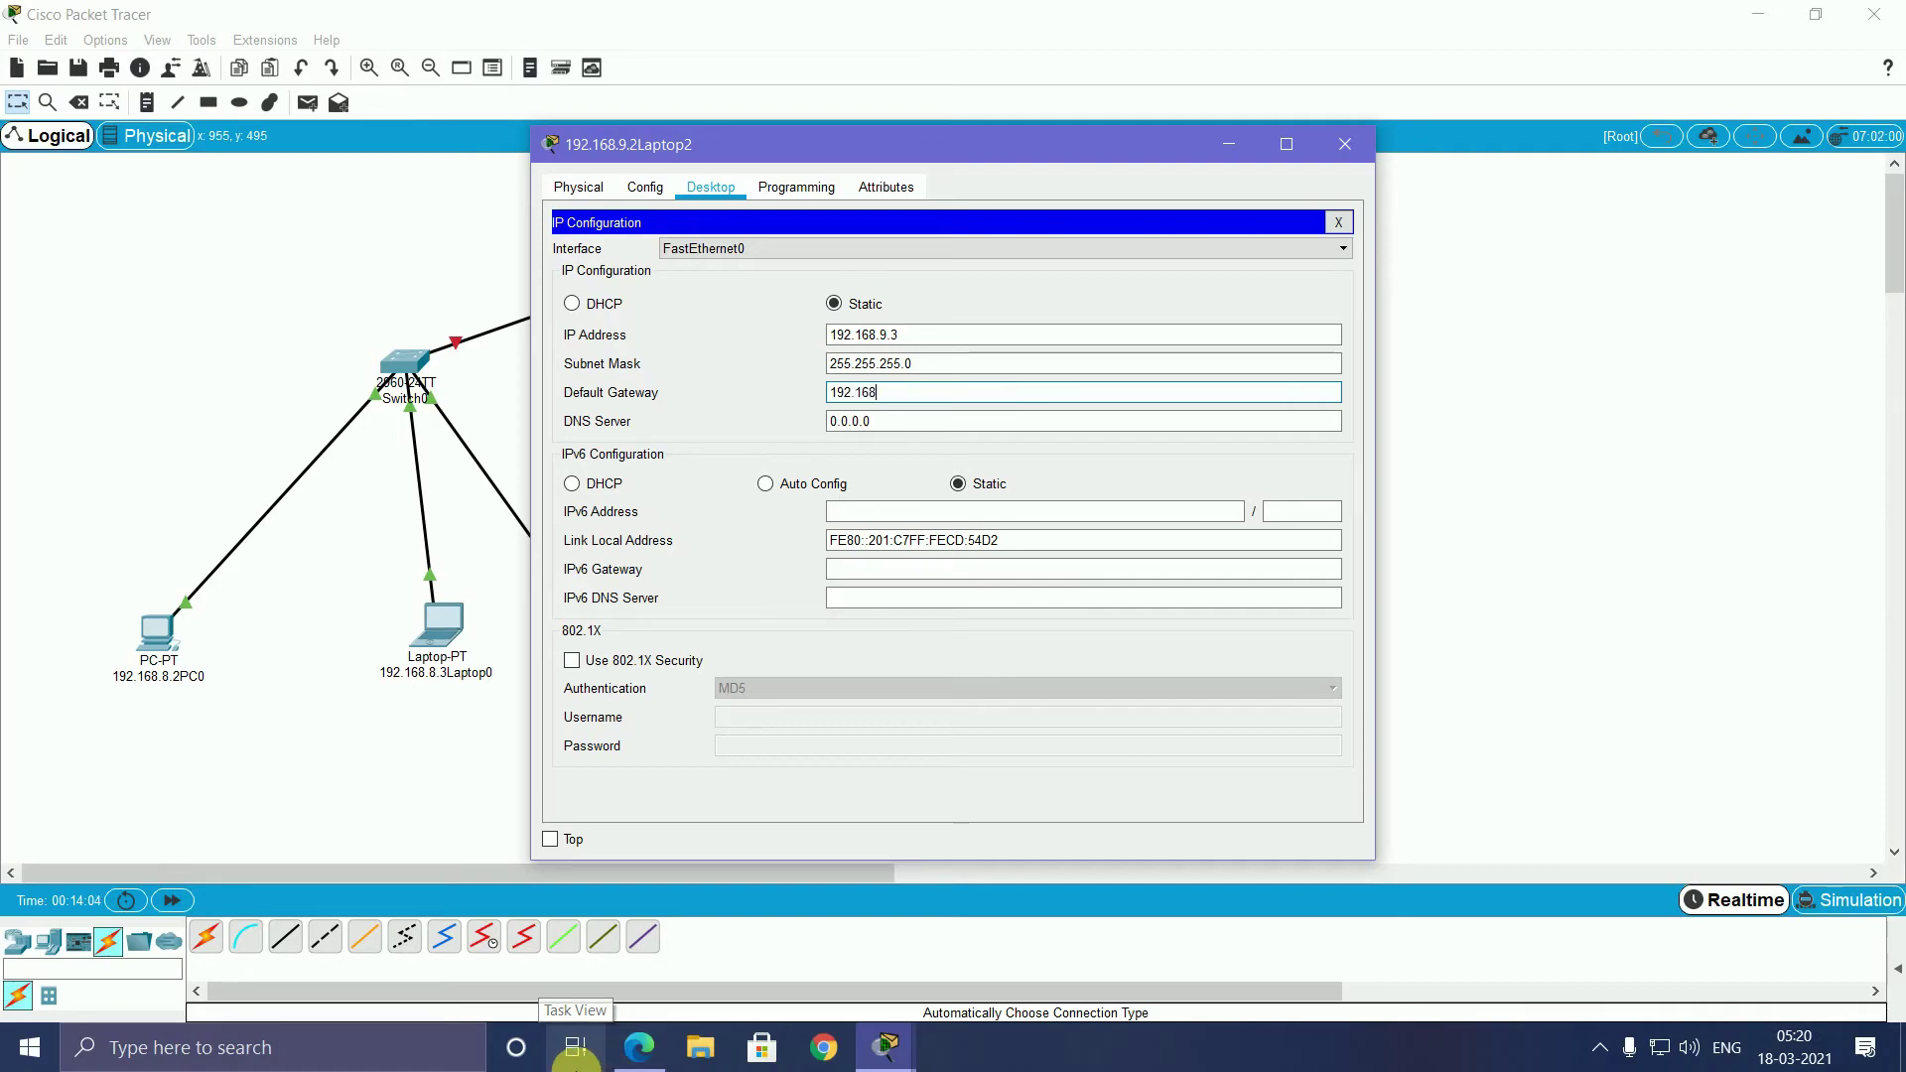
{"action": "type", "text": "9."}
{"action": "type", "text": "1"}
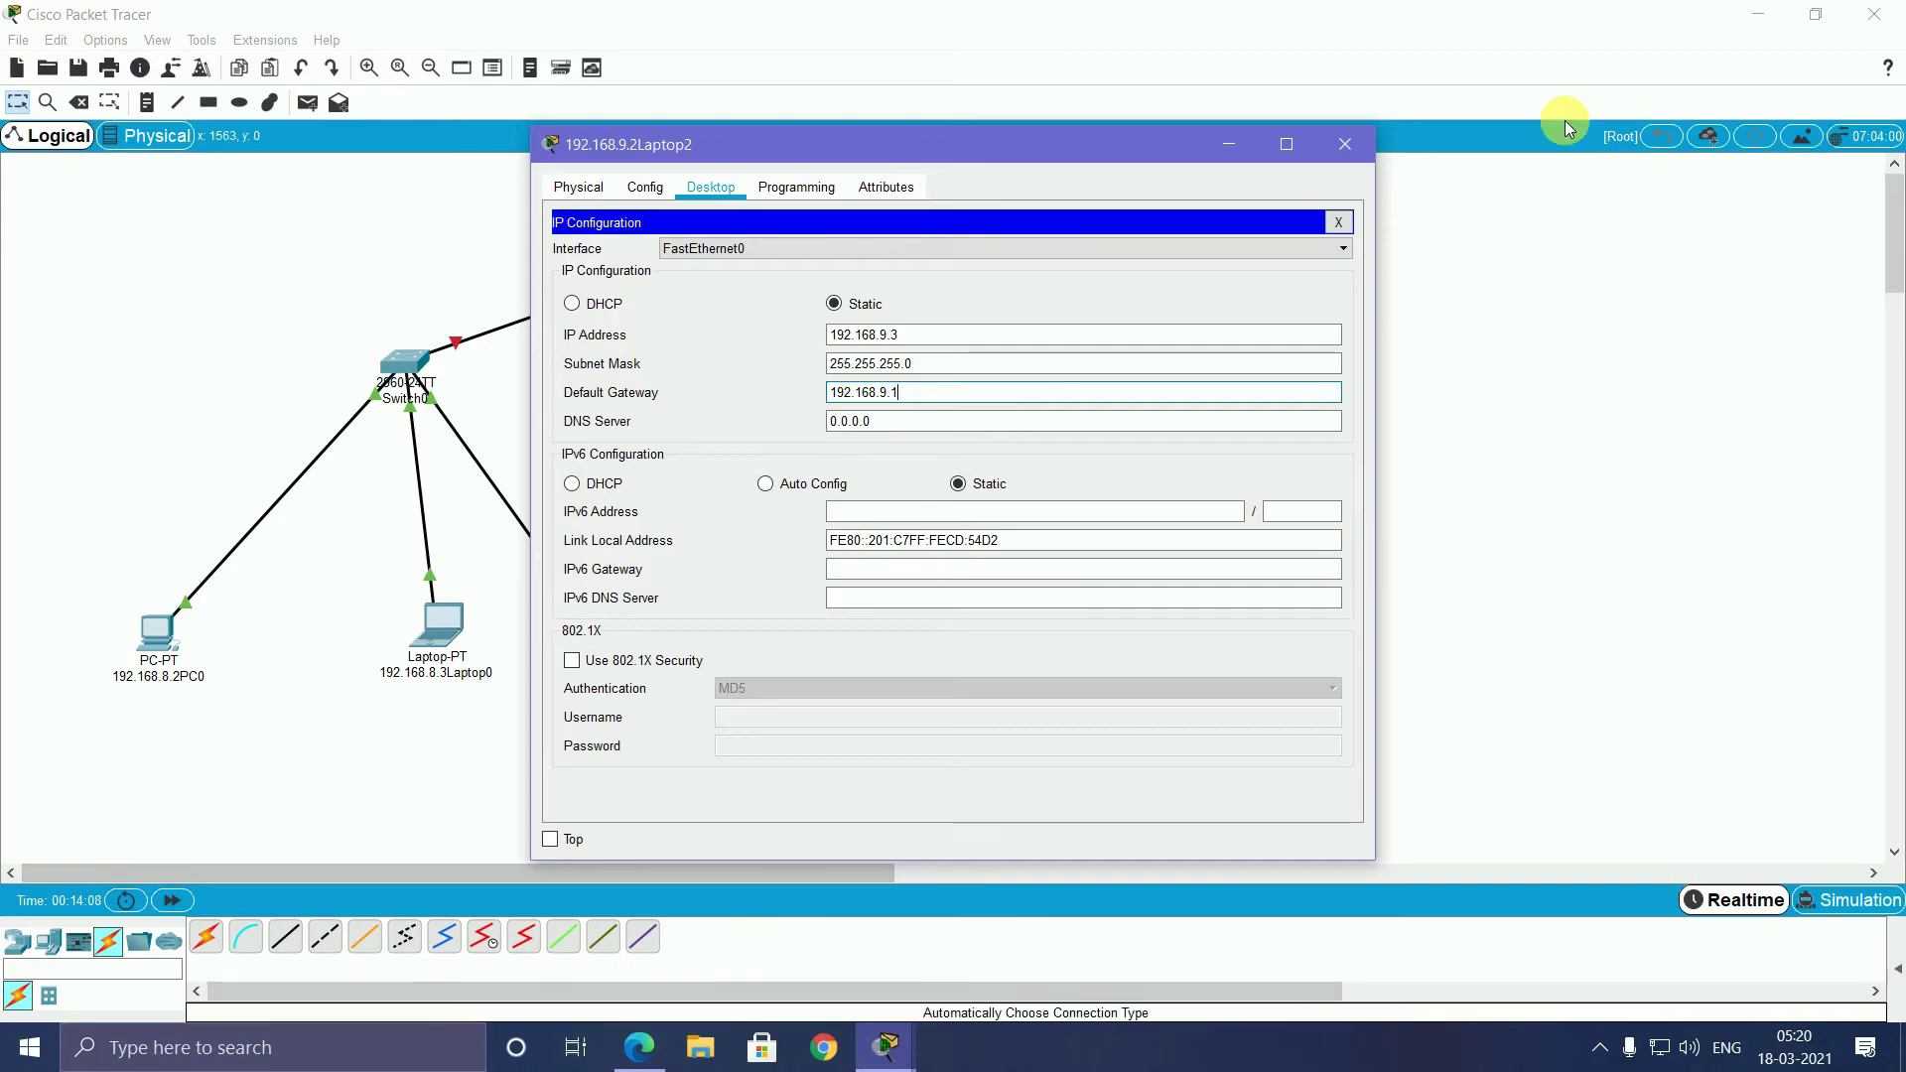
Ping 192.168.9.3 from Laptop2's command prompt
{"action": "left_click", "coordinate": [1336, 225]}
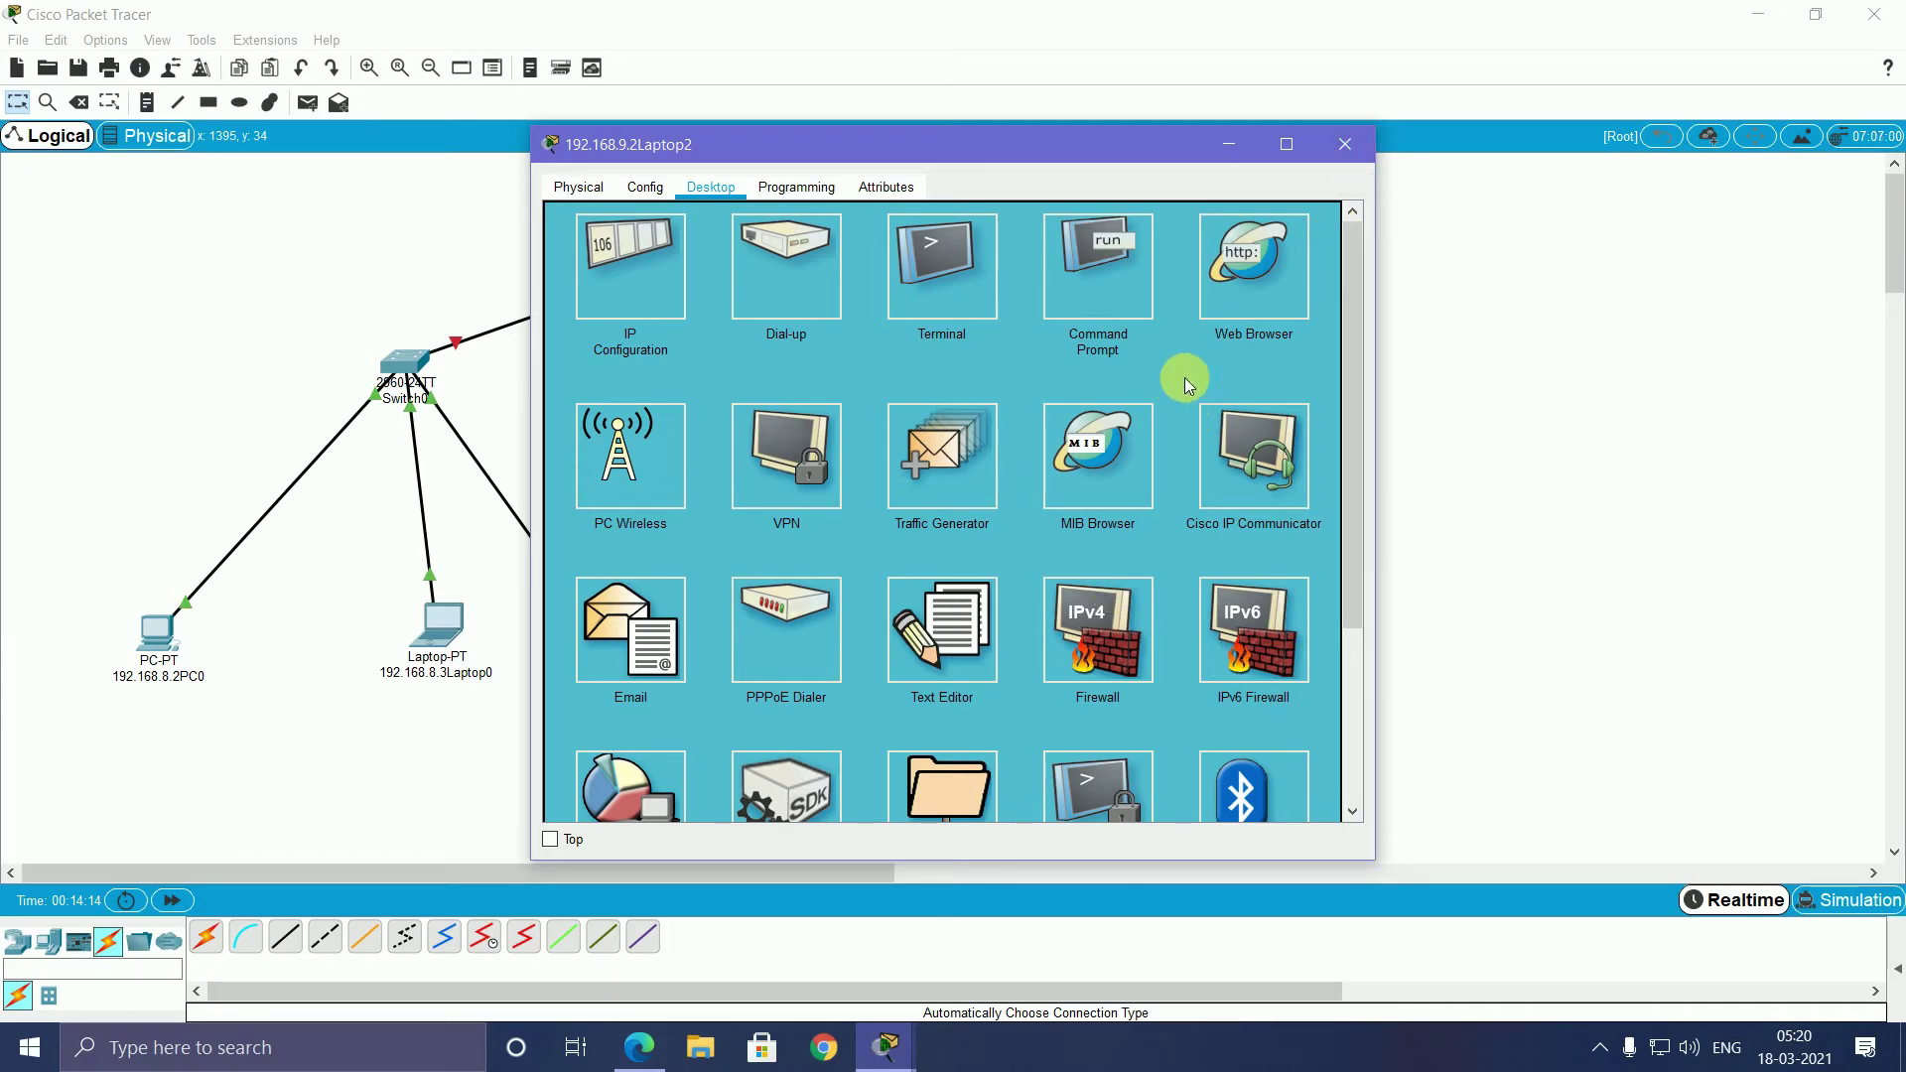
{"action": "left_click", "coordinate": [1111, 241]}
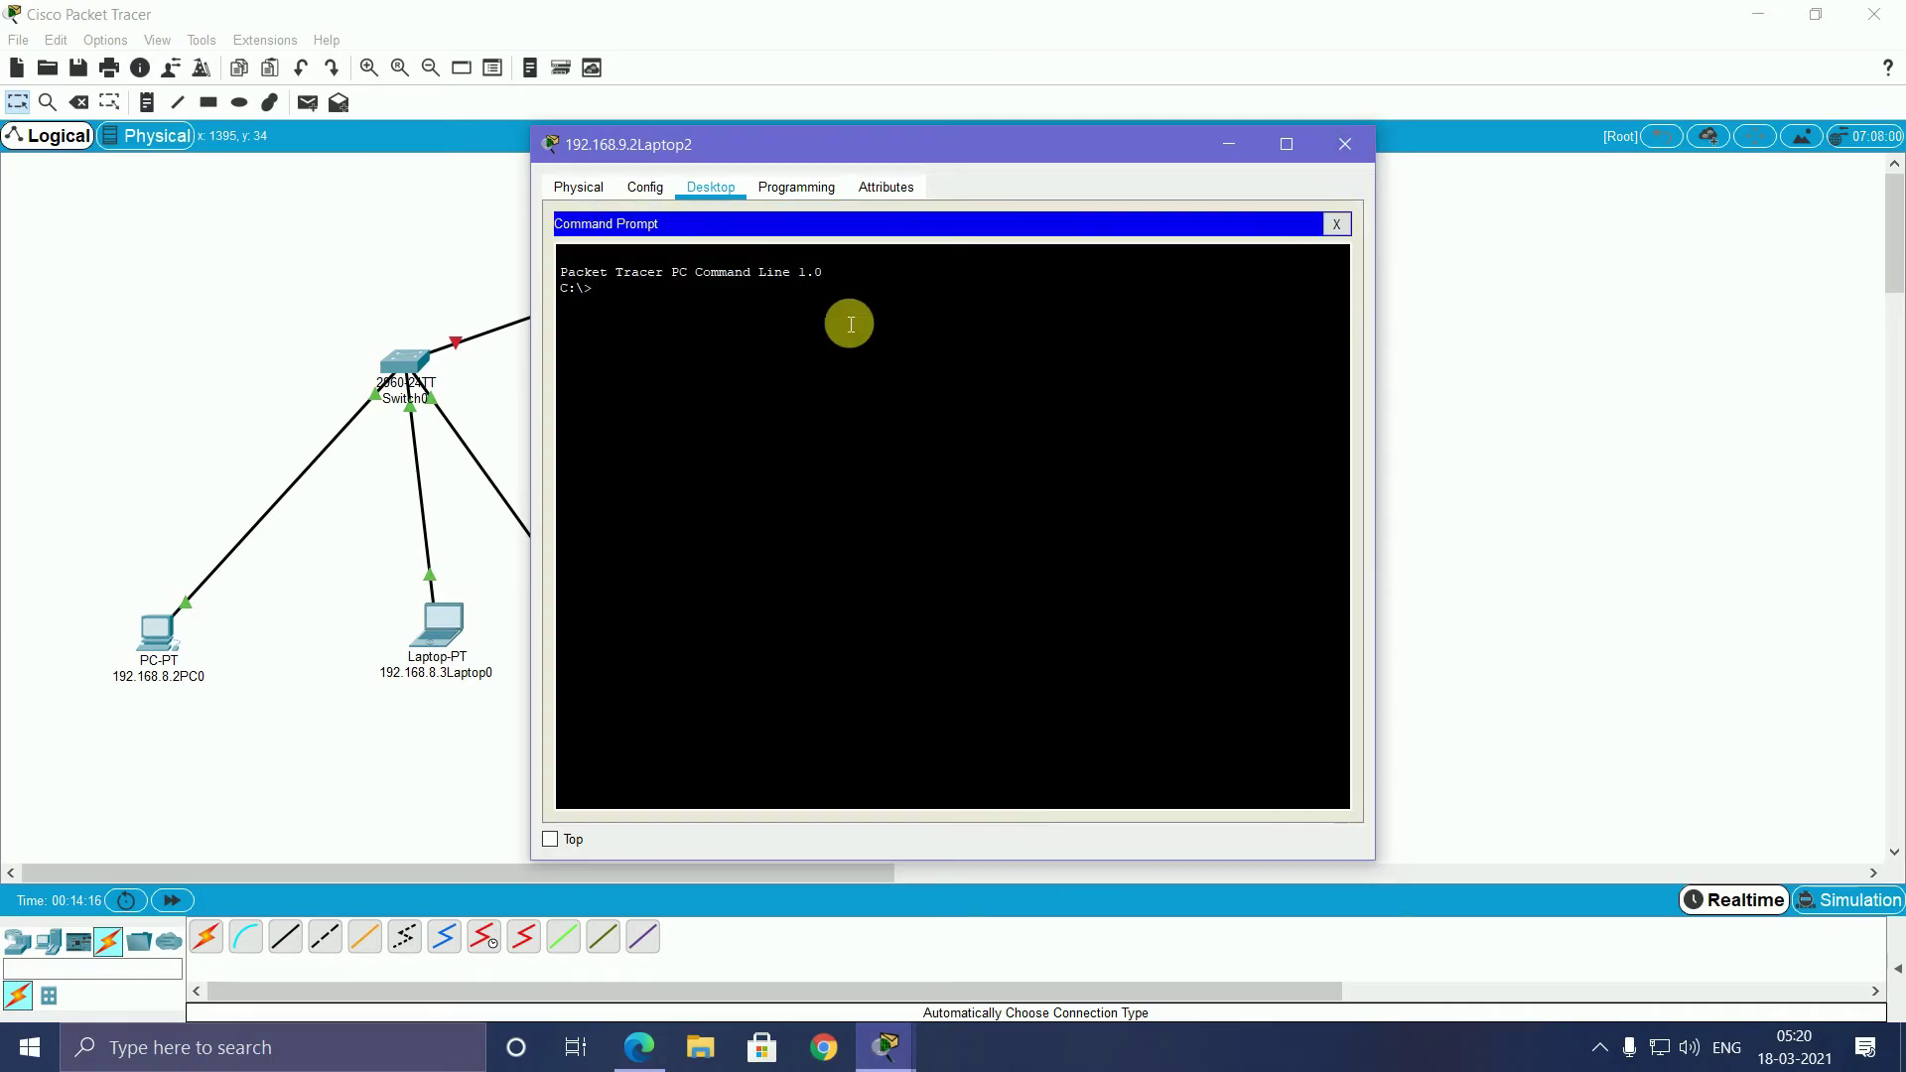
{"action": "type", "text": "ping"}
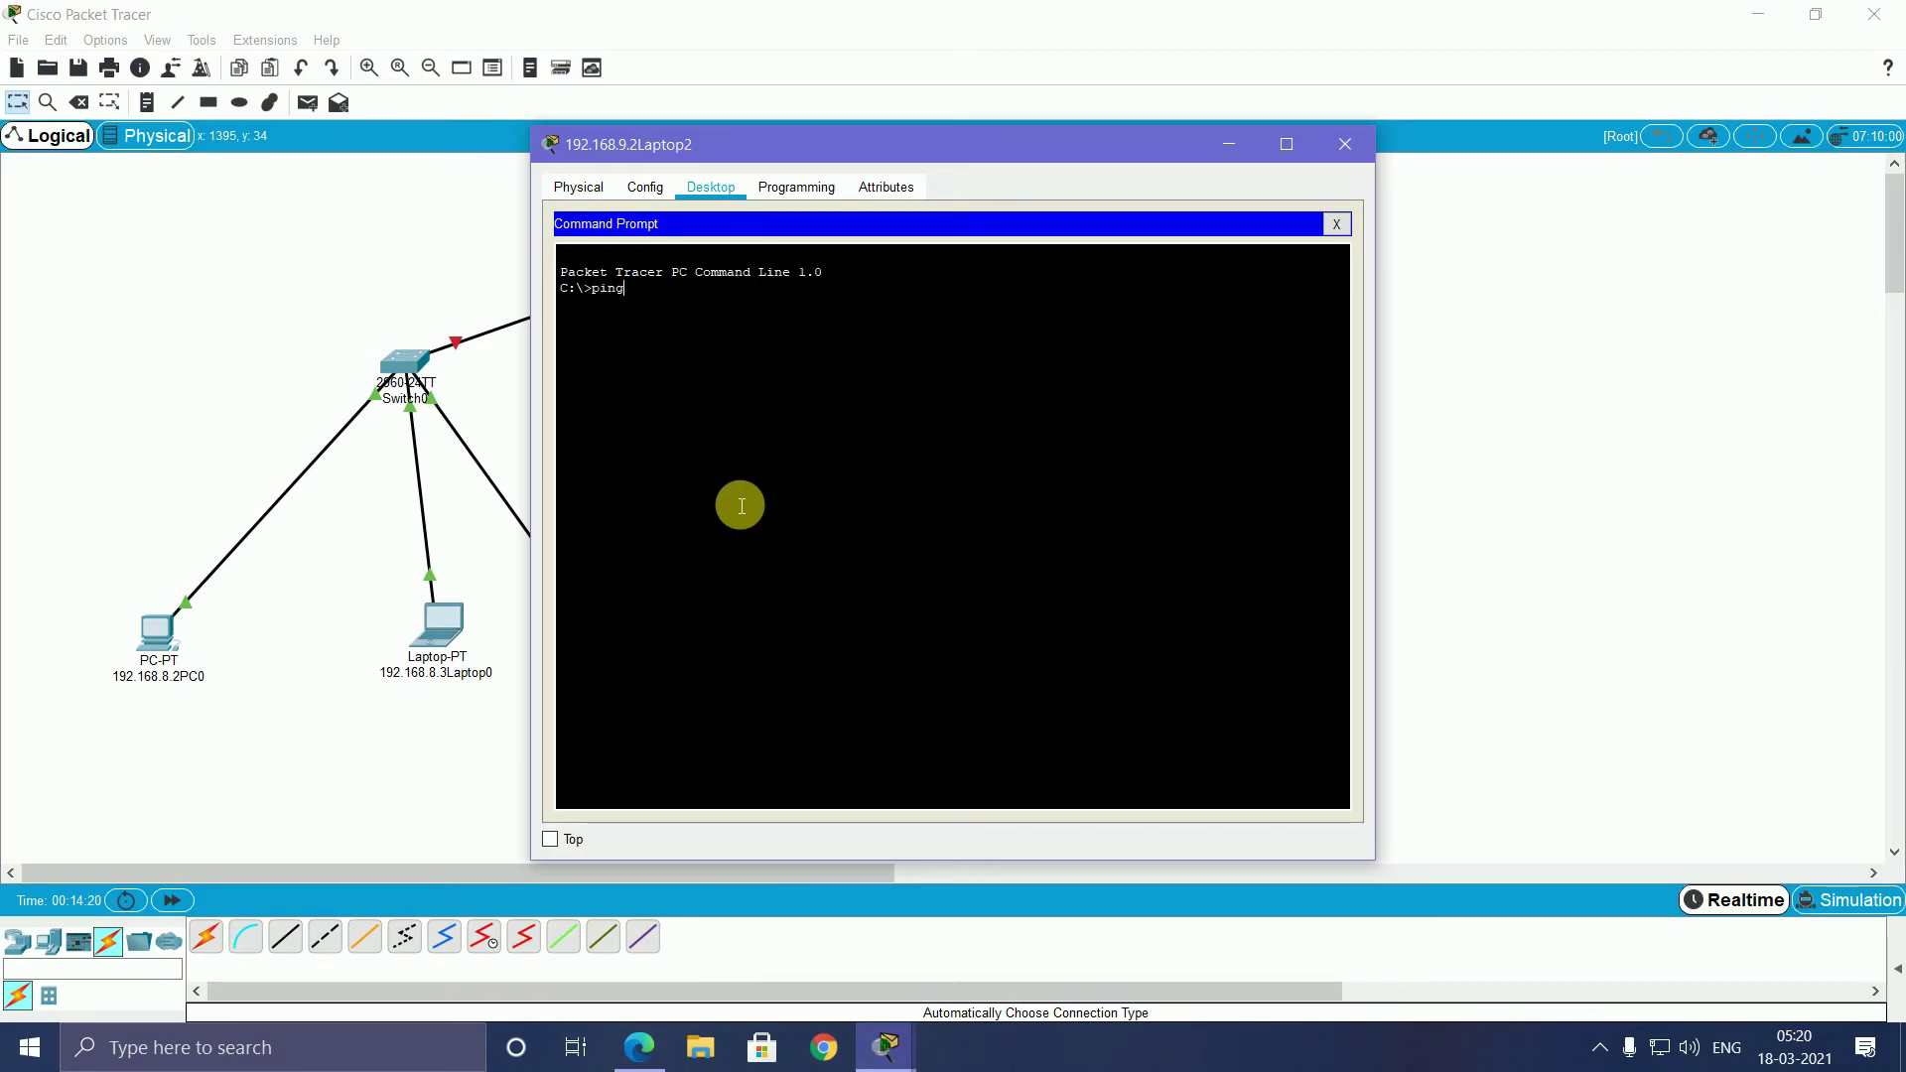
{"action": "type", "text": " 1"}
{"action": "type", "text": "6"}
{"action": "type", "text": ".9.3"}
{"action": "key", "text": "Return"}
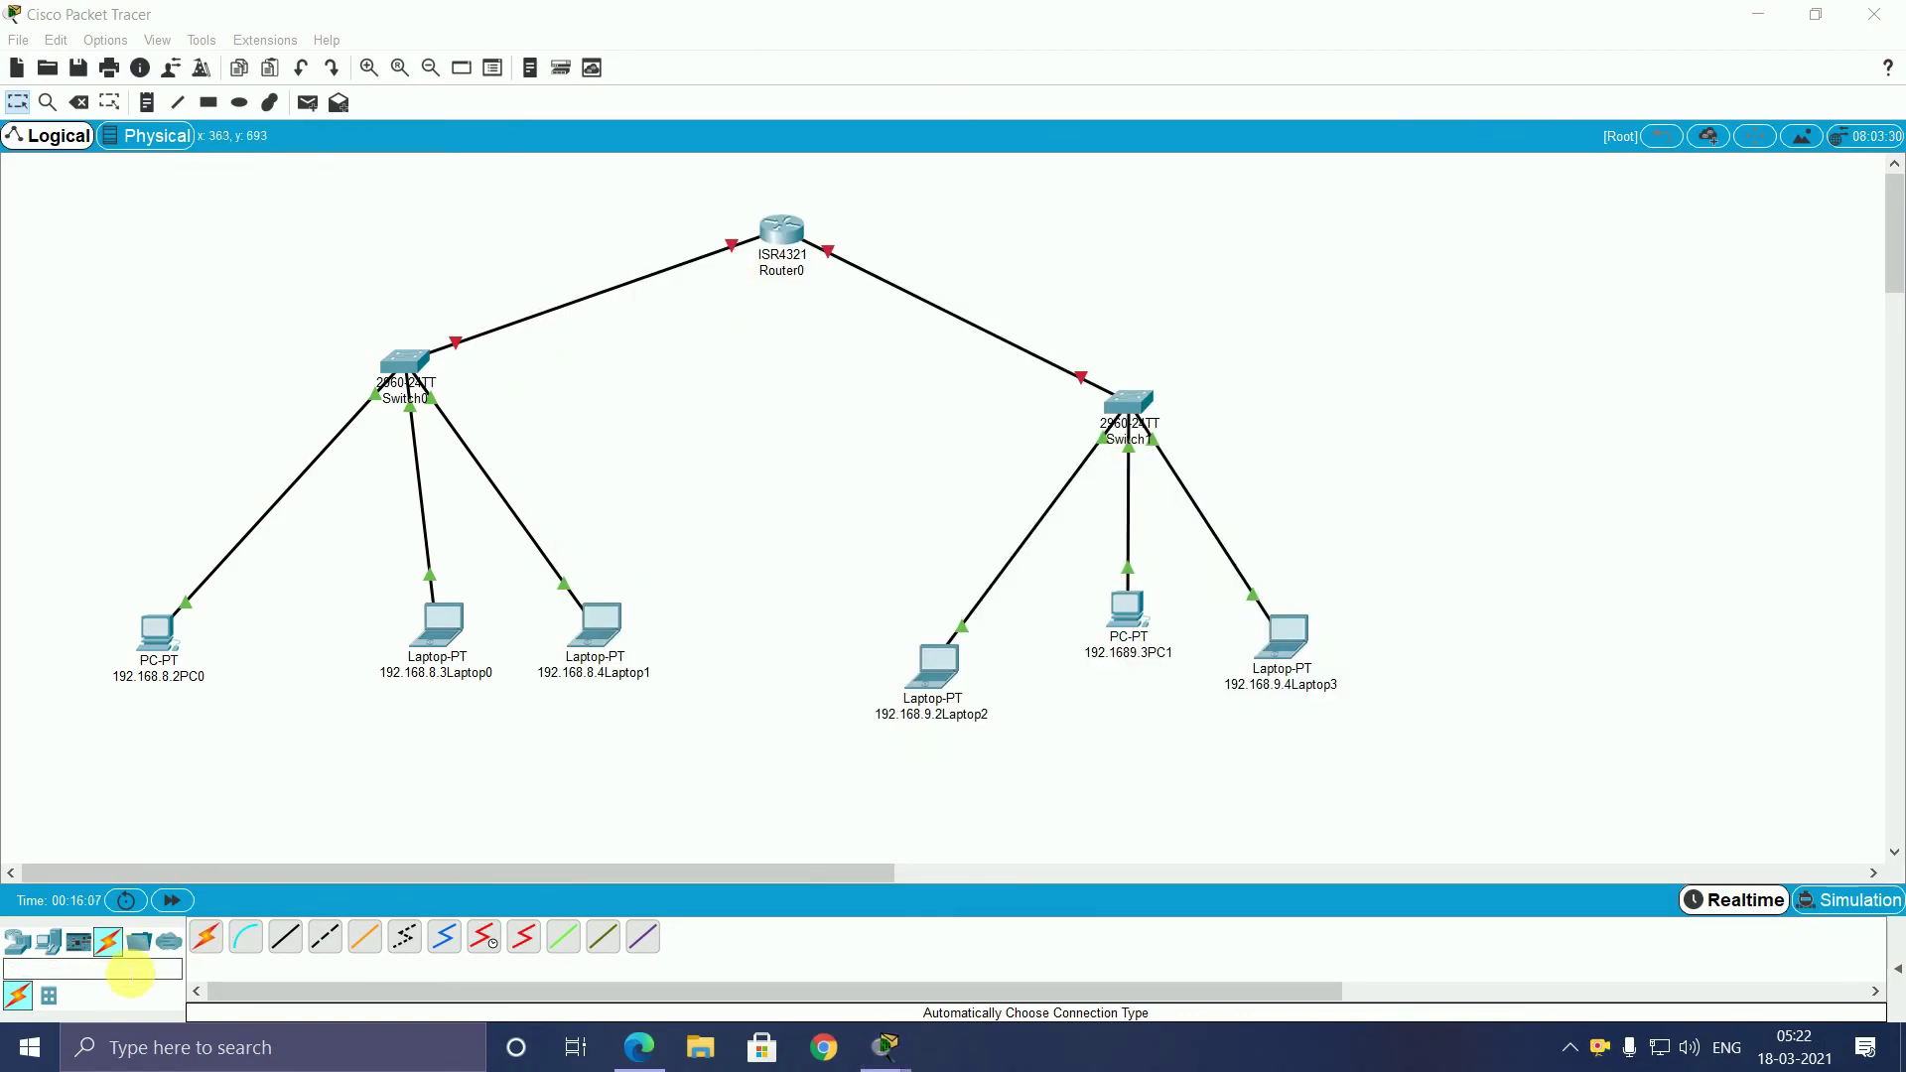
Link Switch0 to Router0's GigabitEthernet0/0/0, then begin re-cabling Switch1 to Router0
{"action": "left_click", "coordinate": [730, 253]}
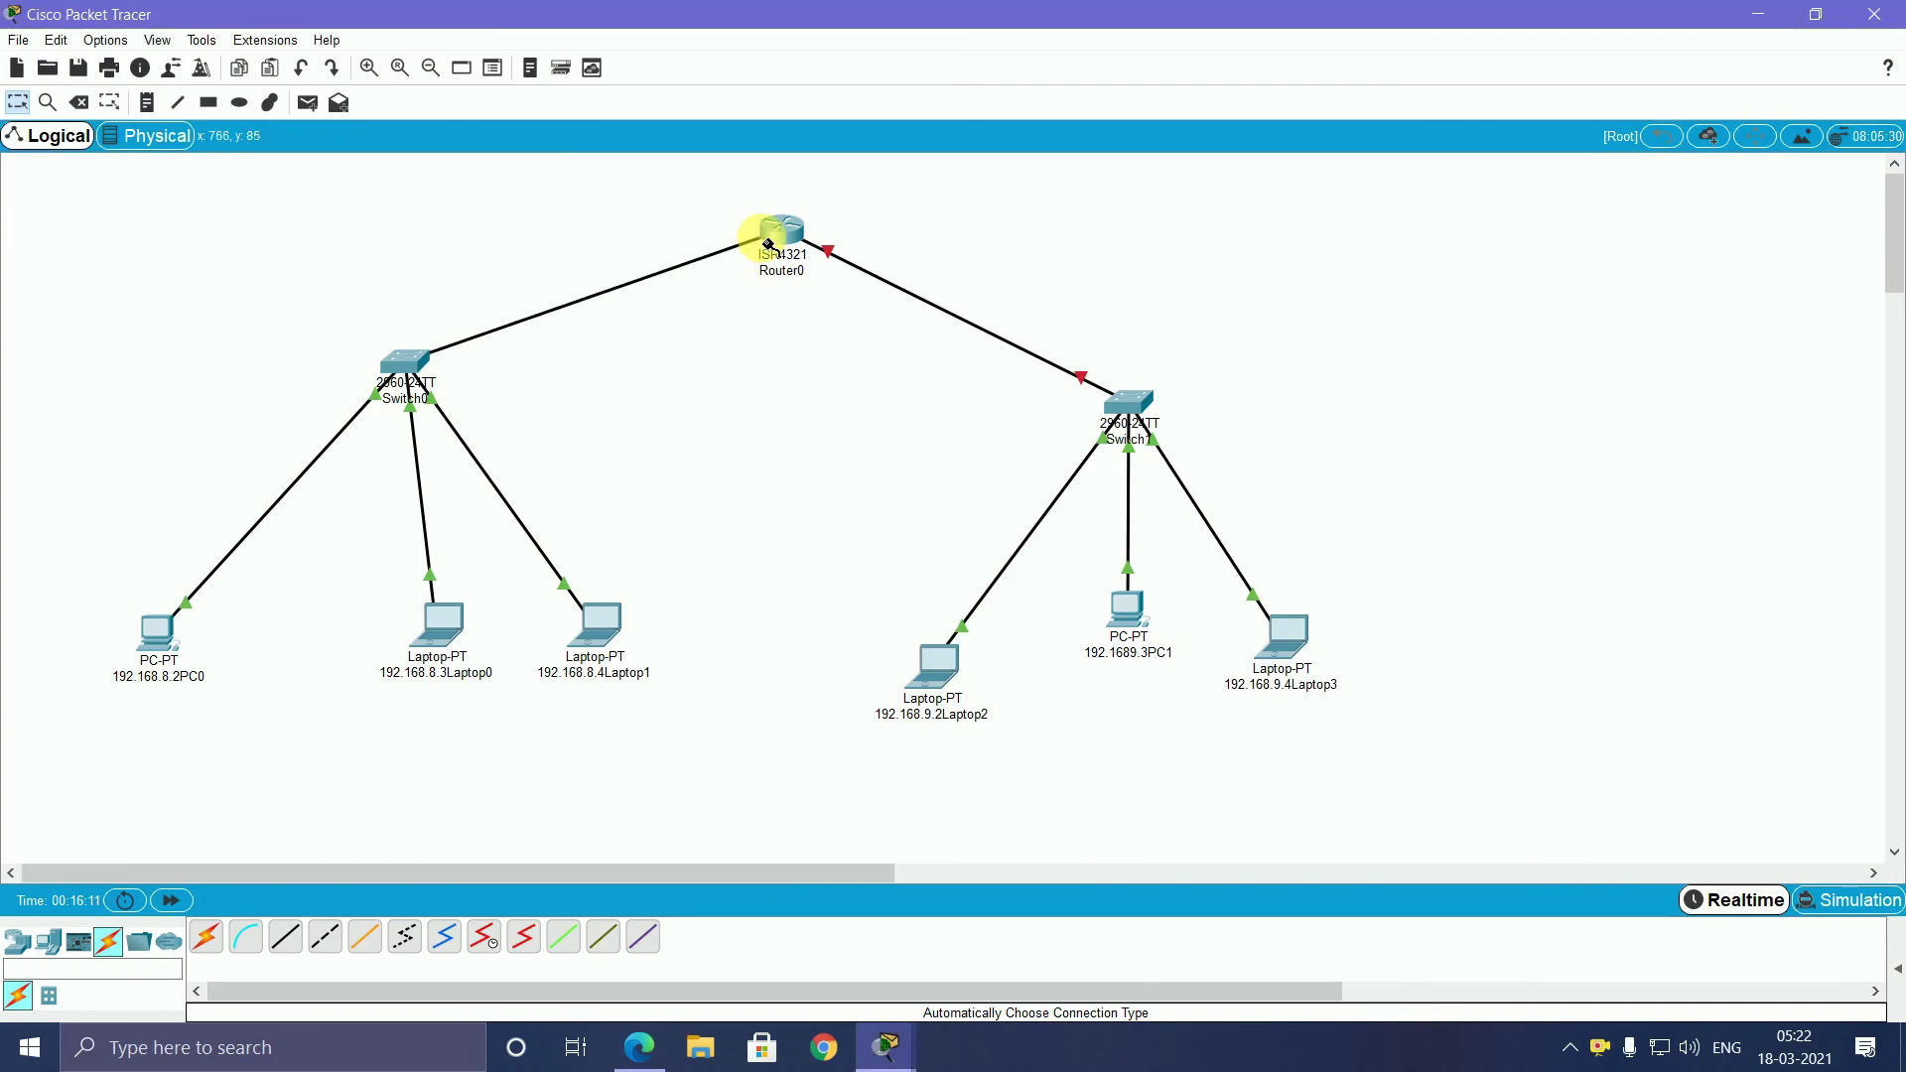
{"action": "left_click", "coordinate": [765, 243]}
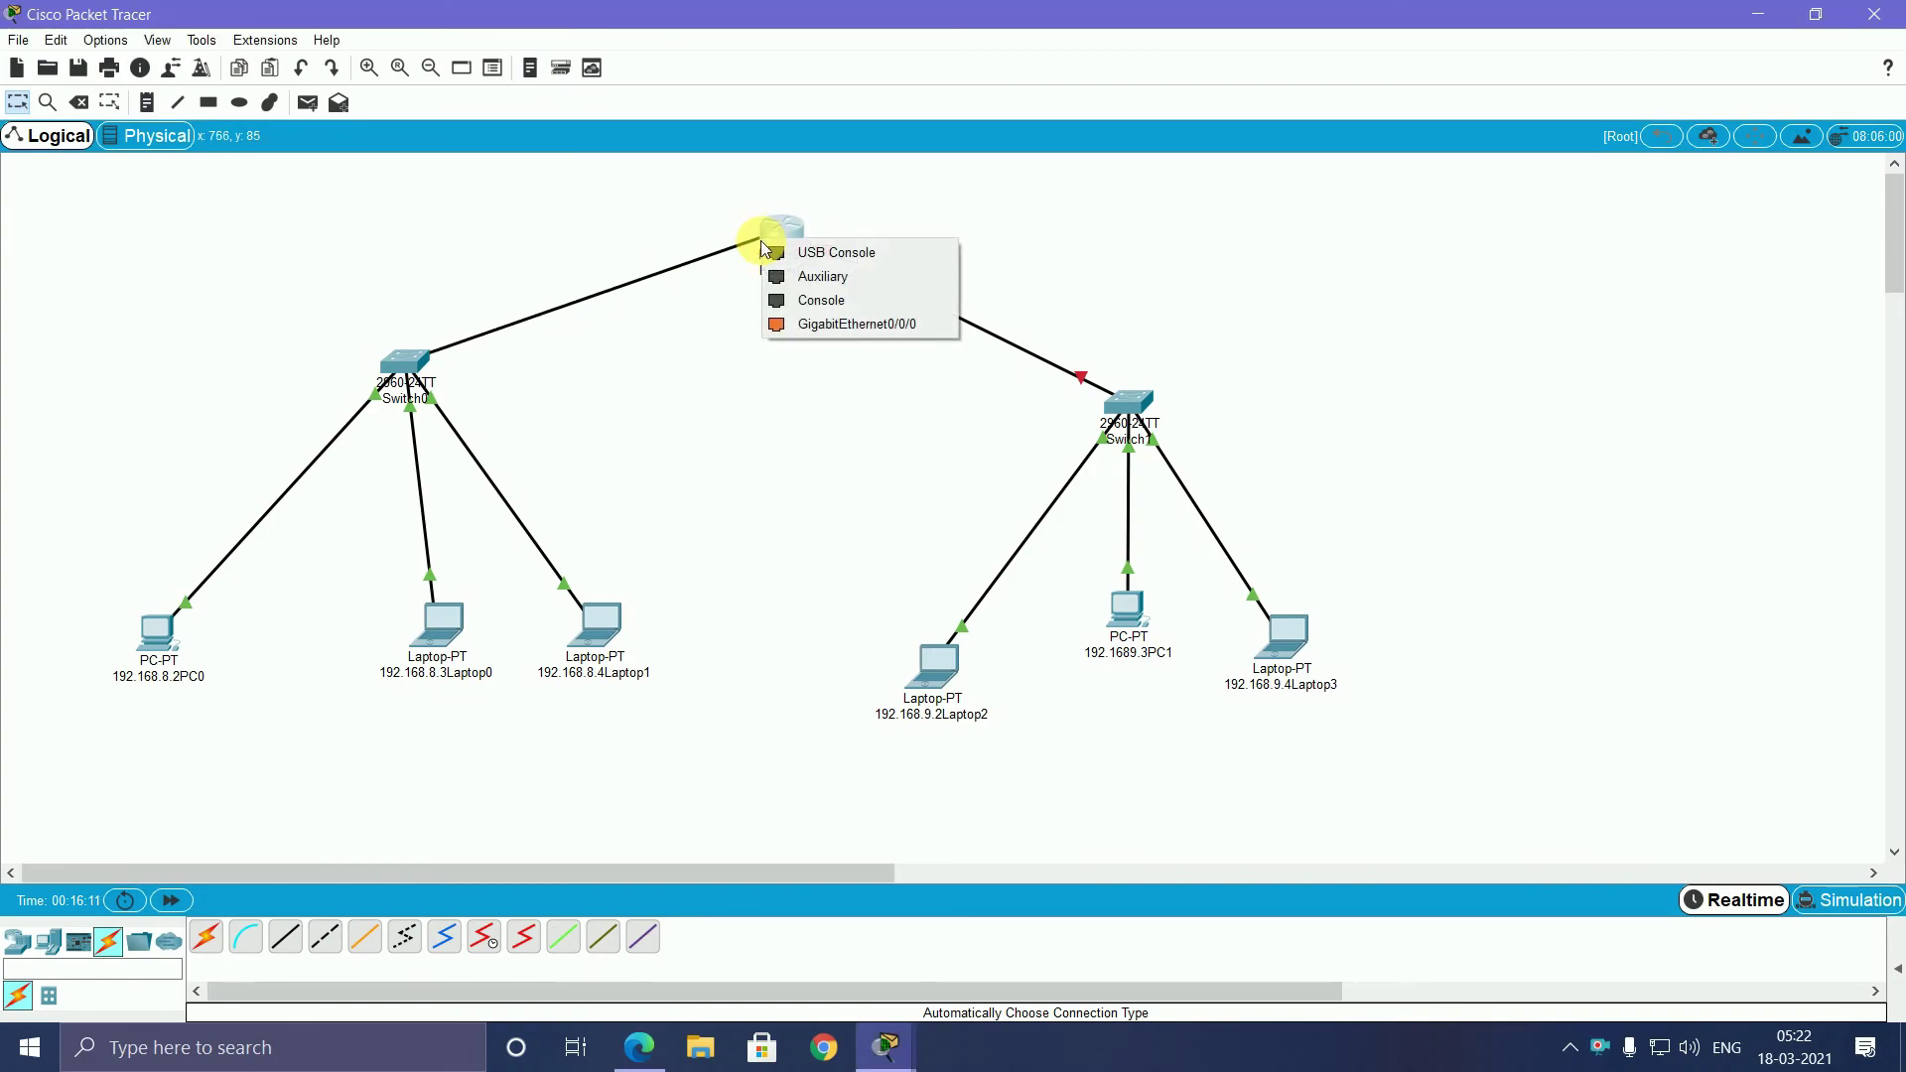
{"action": "left_click", "coordinate": [829, 326]}
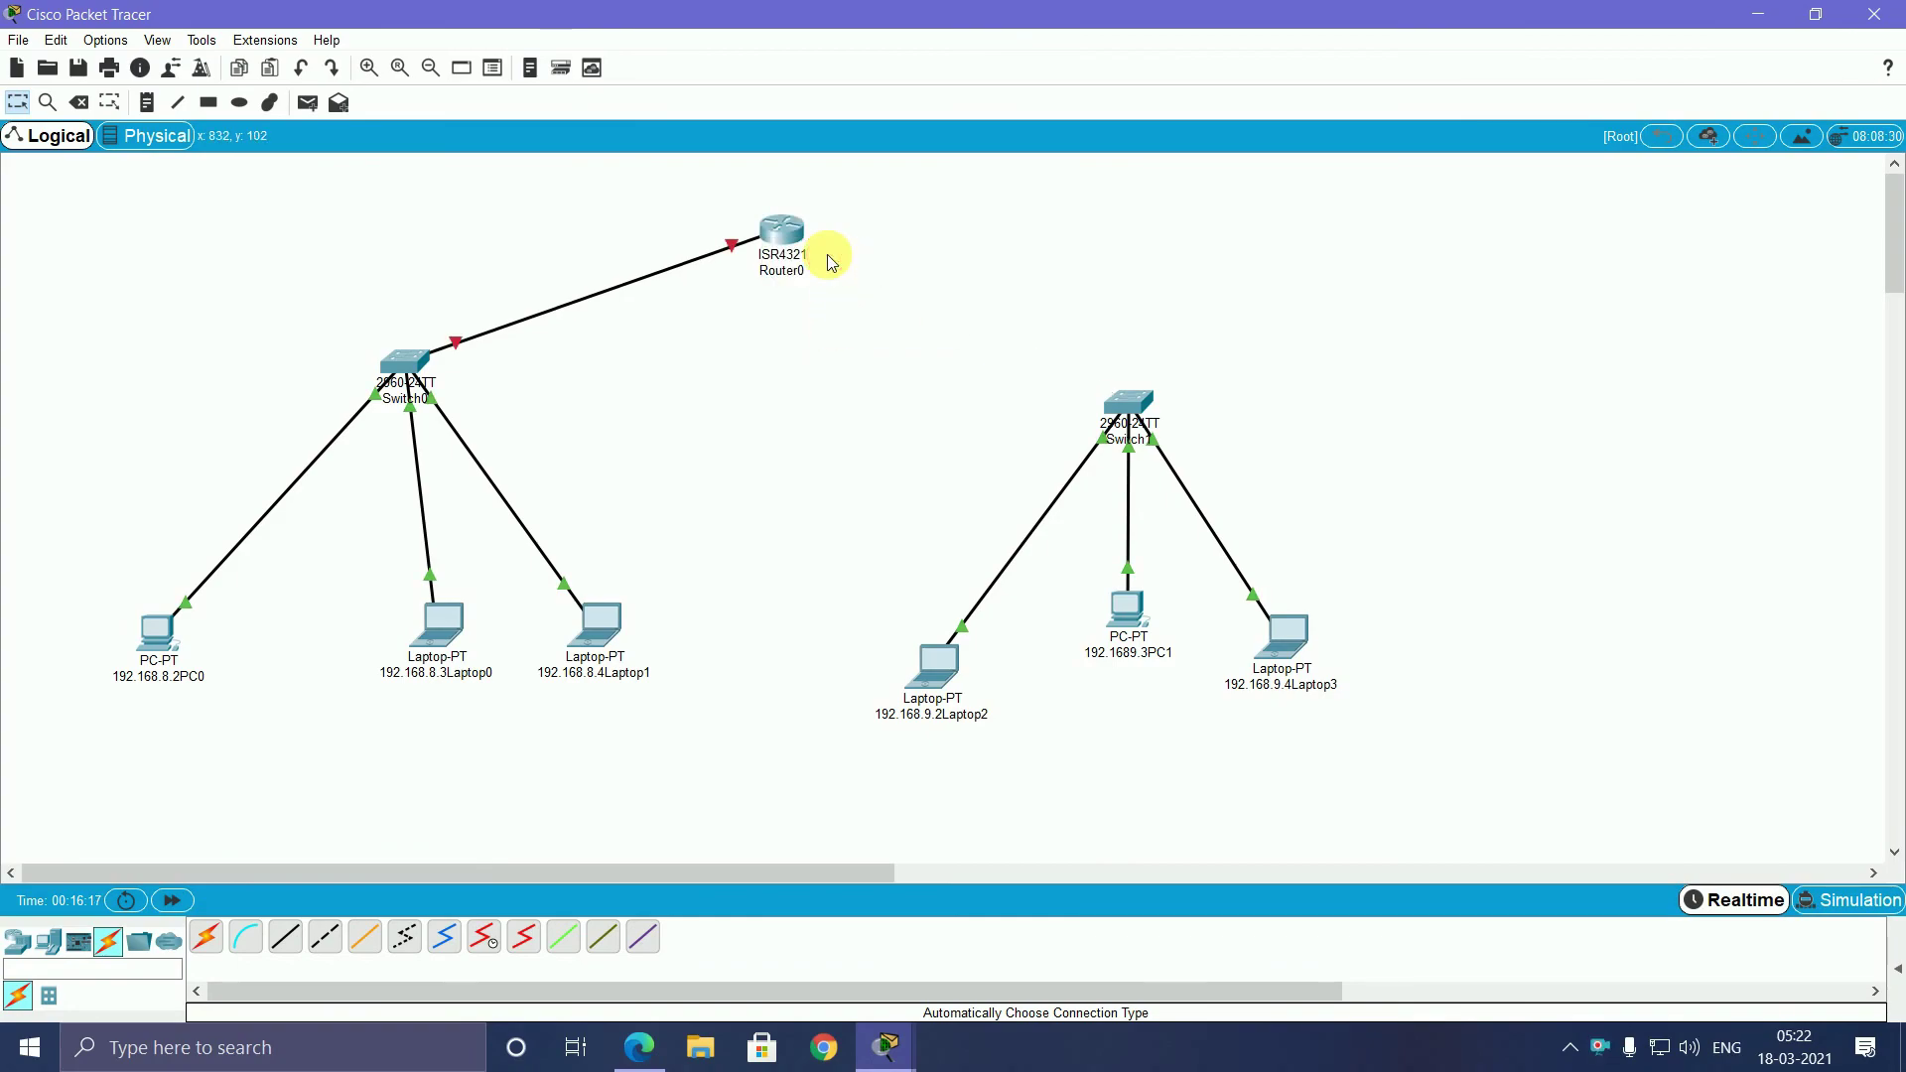
{"action": "left_click", "coordinate": [805, 238]}
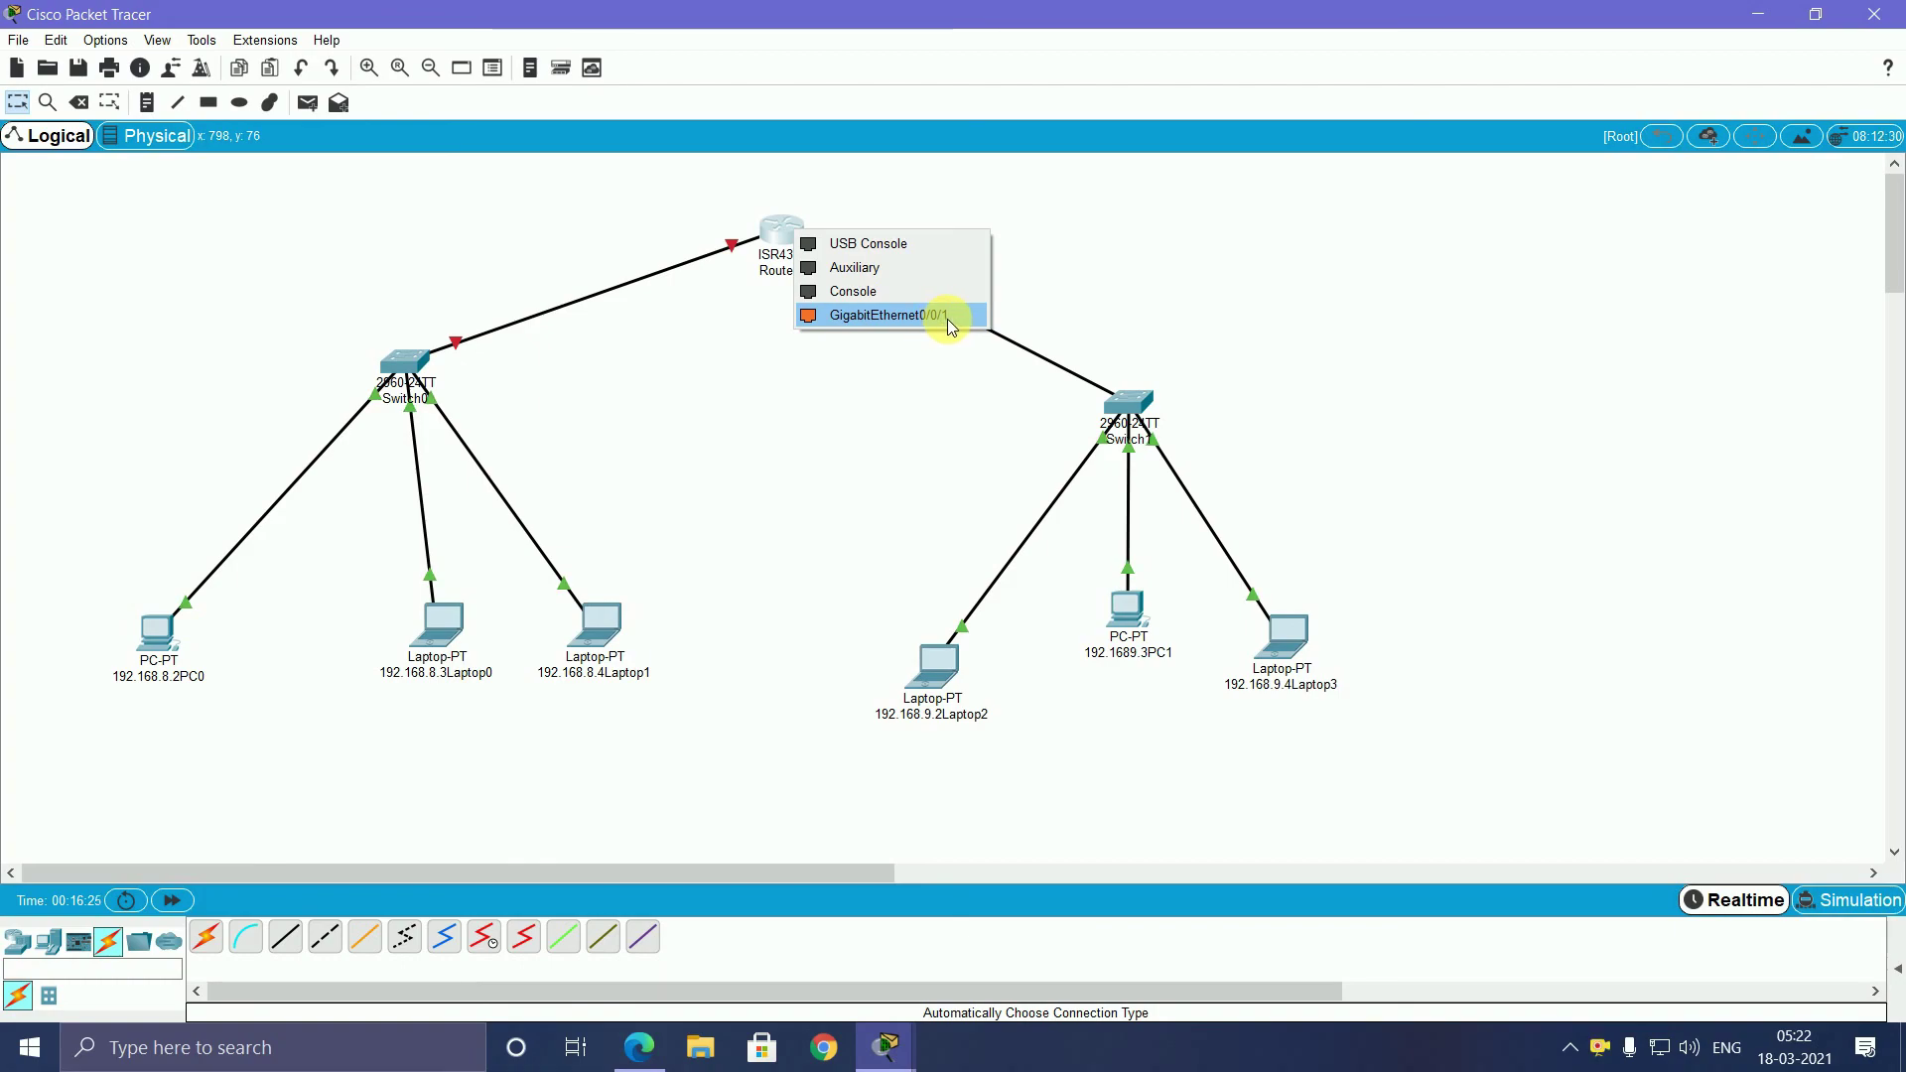
{"action": "left_click", "coordinate": [1292, 242]}
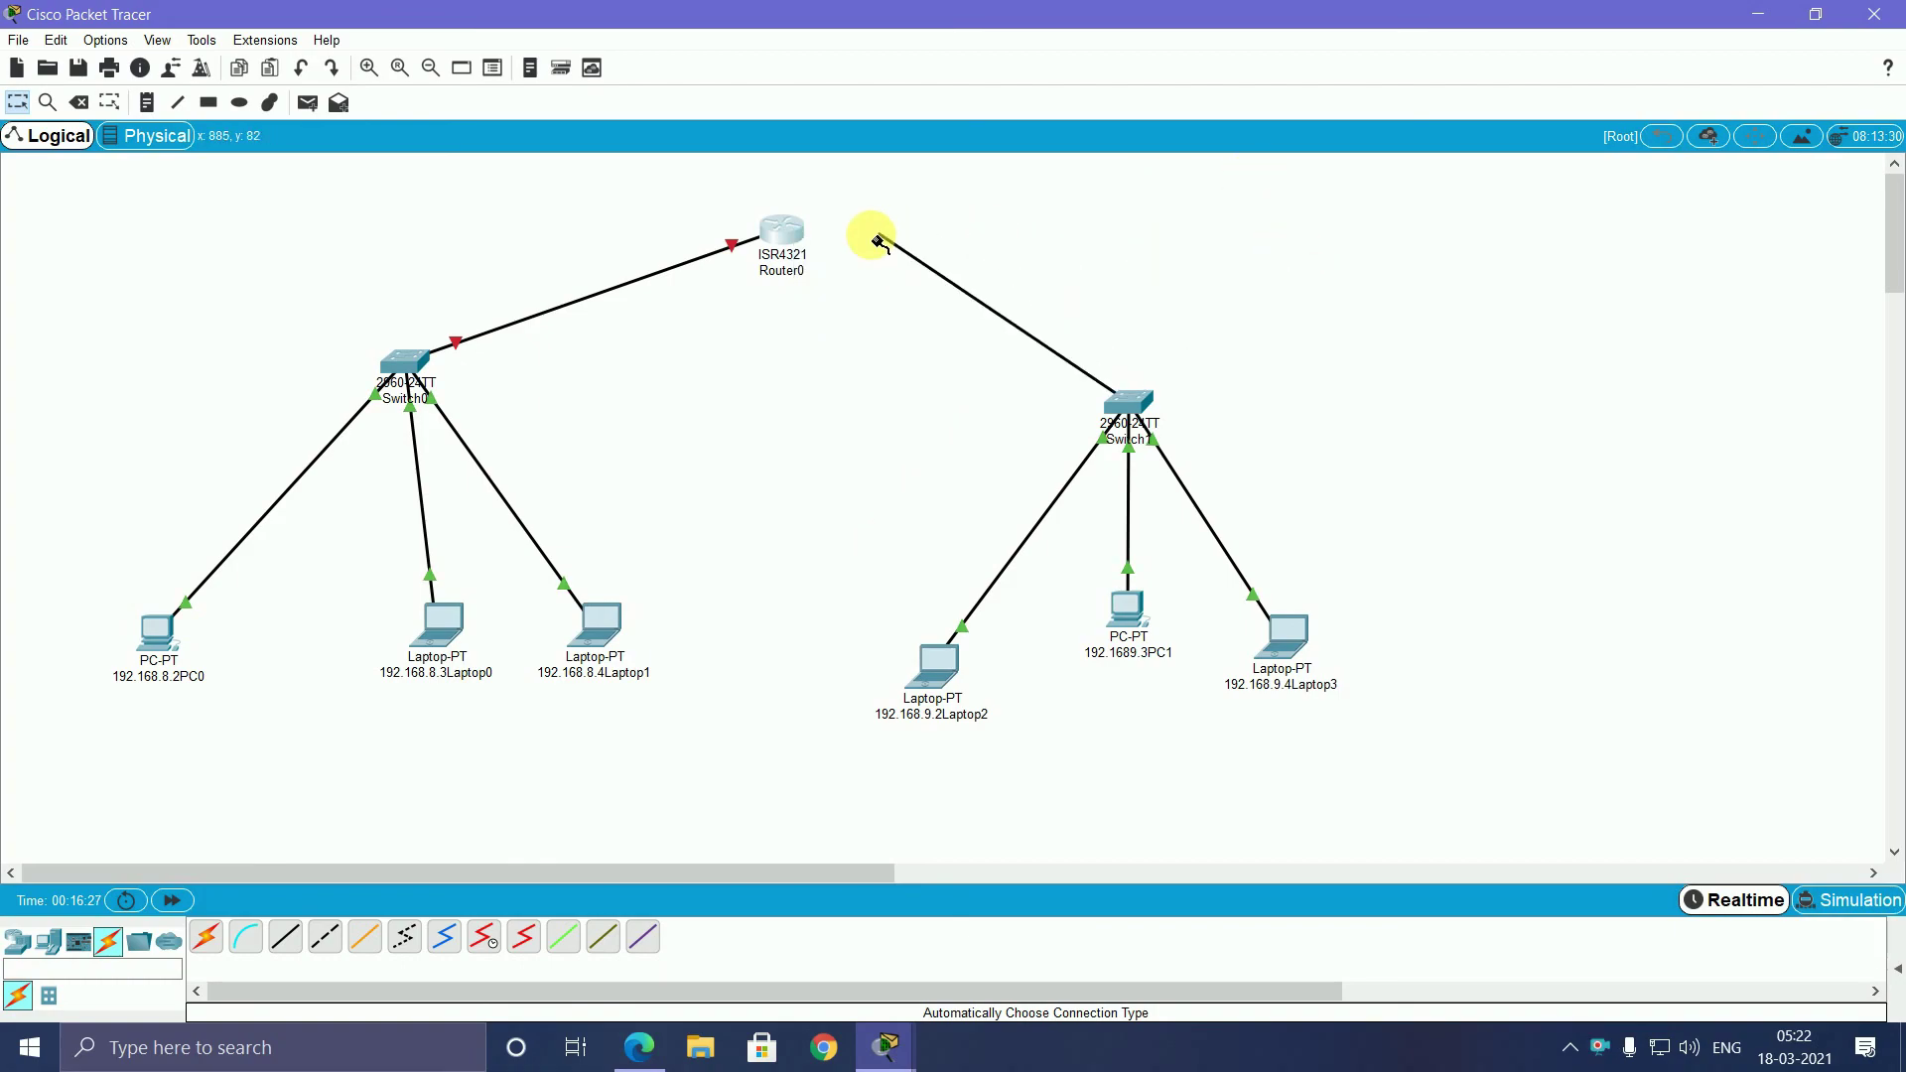